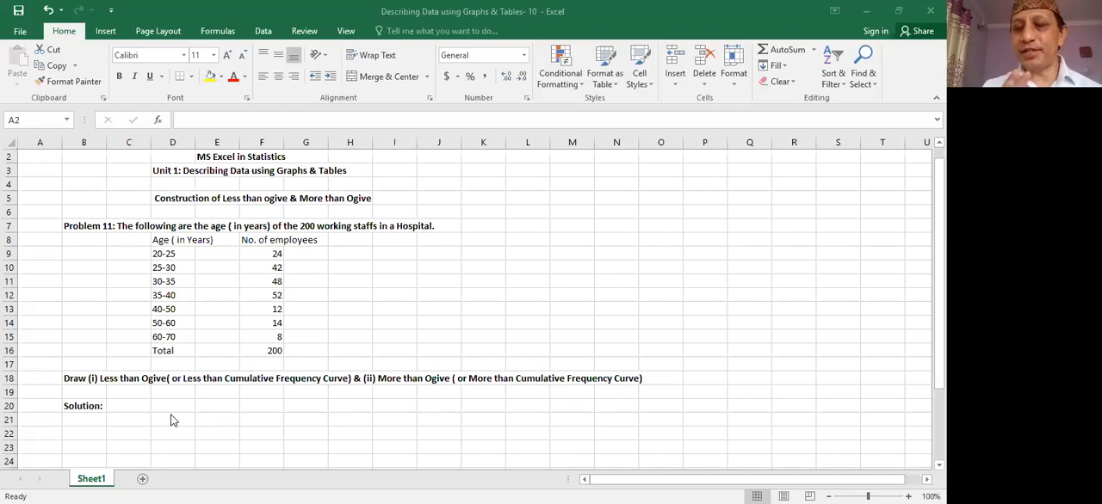
# - Copy the age and number of employees table in D8:G16 and paste it at C21 under Solution
pyautogui.click(158, 242)
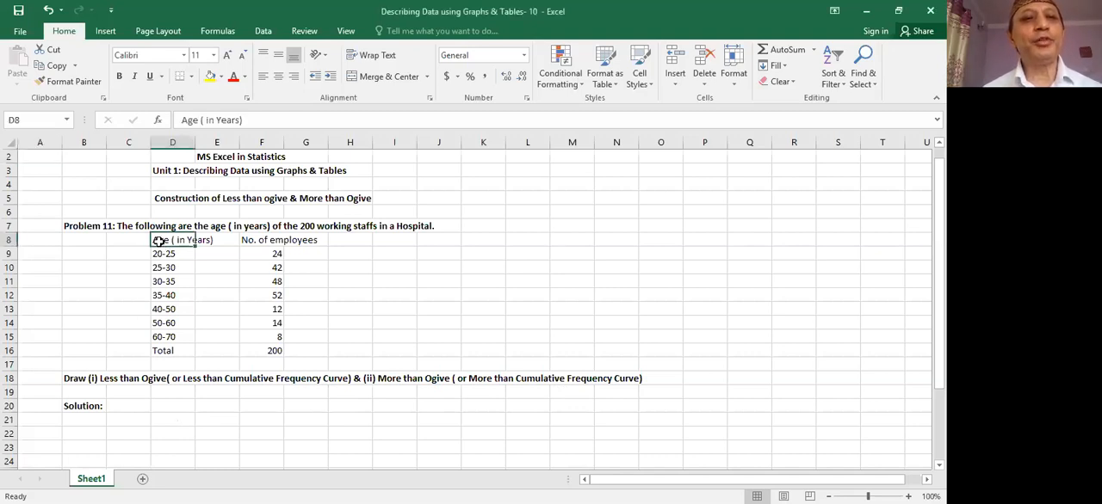
pyautogui.moveTo(178, 241); pyautogui.dragTo(315, 345)
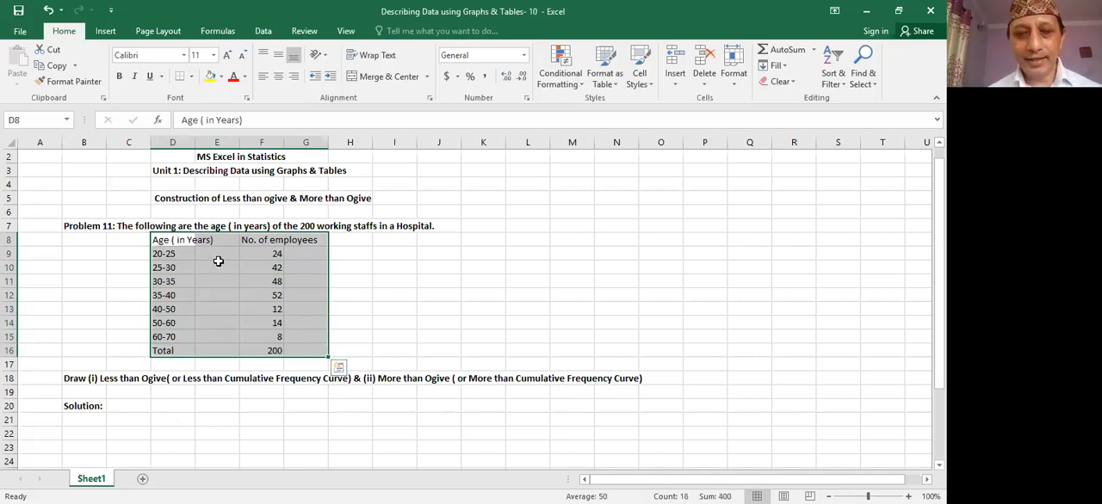
pyautogui.rightClick(230, 233)
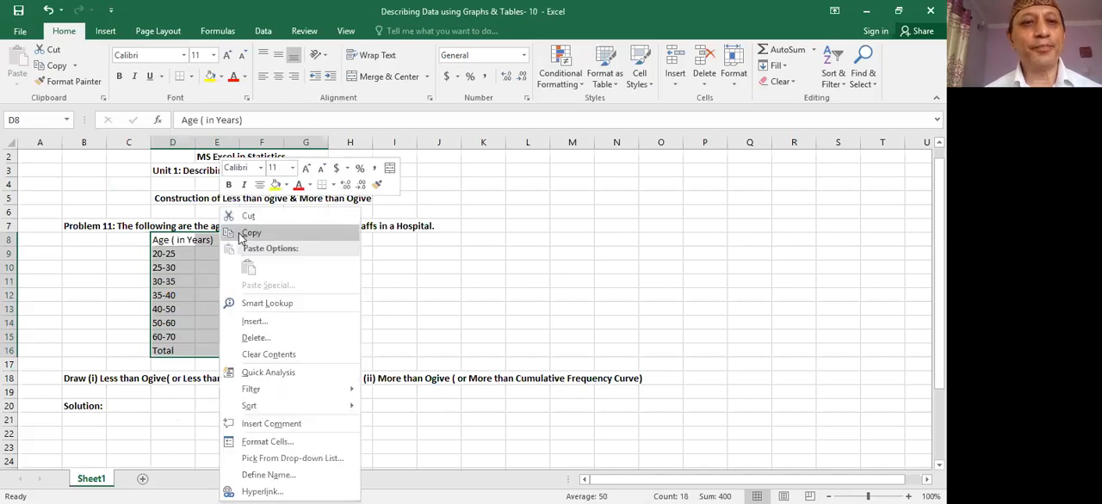
pyautogui.click(243, 234)
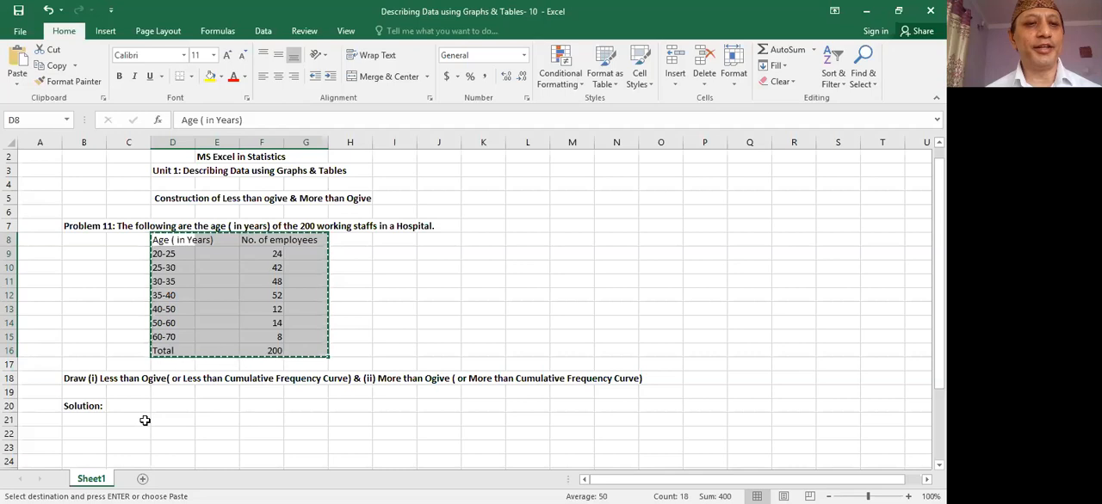
pyautogui.click(145, 420)
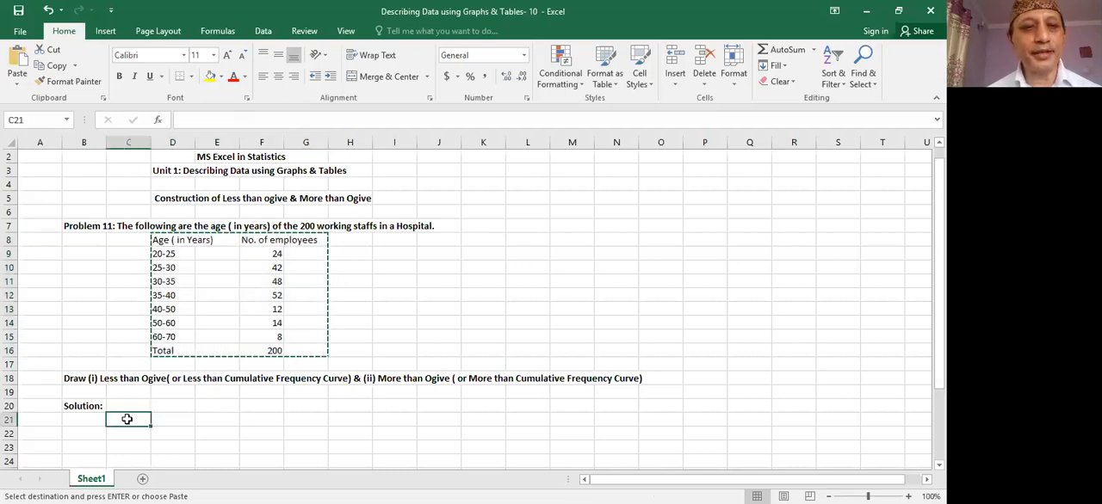
pyautogui.rightClick(127, 420)
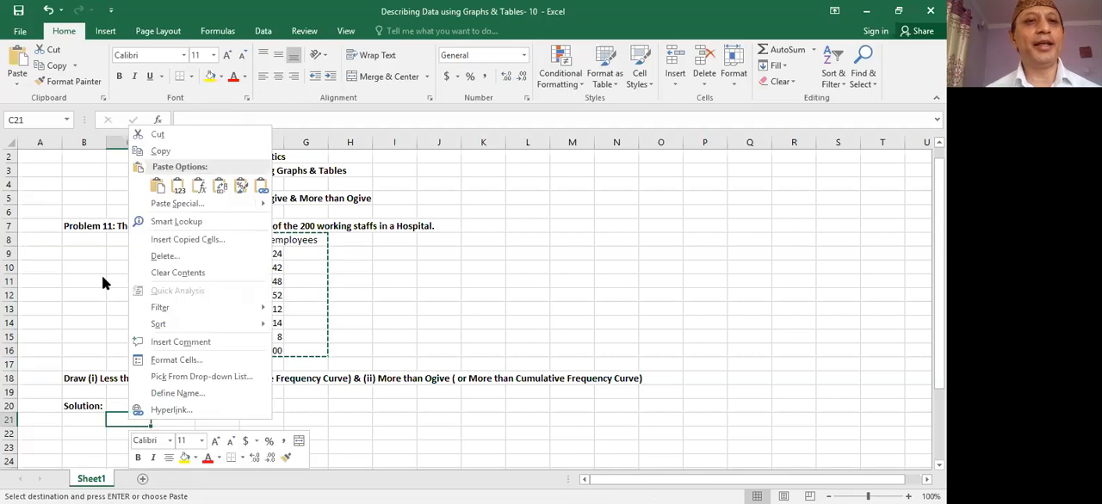
pyautogui.click(153, 188)
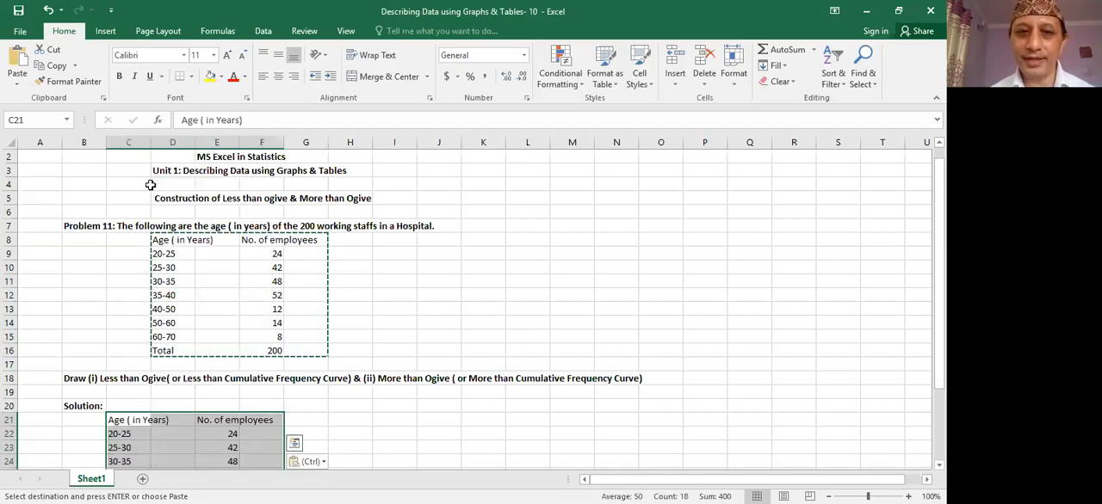
# - Add the column headings Lcb in G21 and Ucb in H21 beside the copied table
pyautogui.click(396, 409)
pyautogui.press('Down')
pyautogui.press('Down')
pyautogui.press('Down')
pyautogui.press('Down')
pyautogui.press('Down')
pyautogui.press('Down')
pyautogui.press('Down')
pyautogui.press('Down')
pyautogui.press('Down')
pyautogui.press('Down')
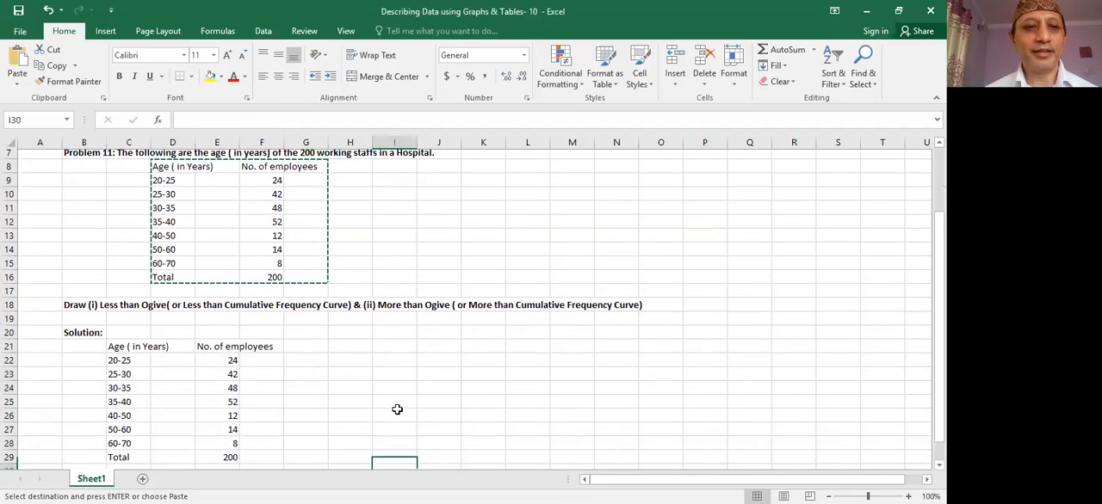
pyautogui.press('Down')
pyautogui.press('Down')
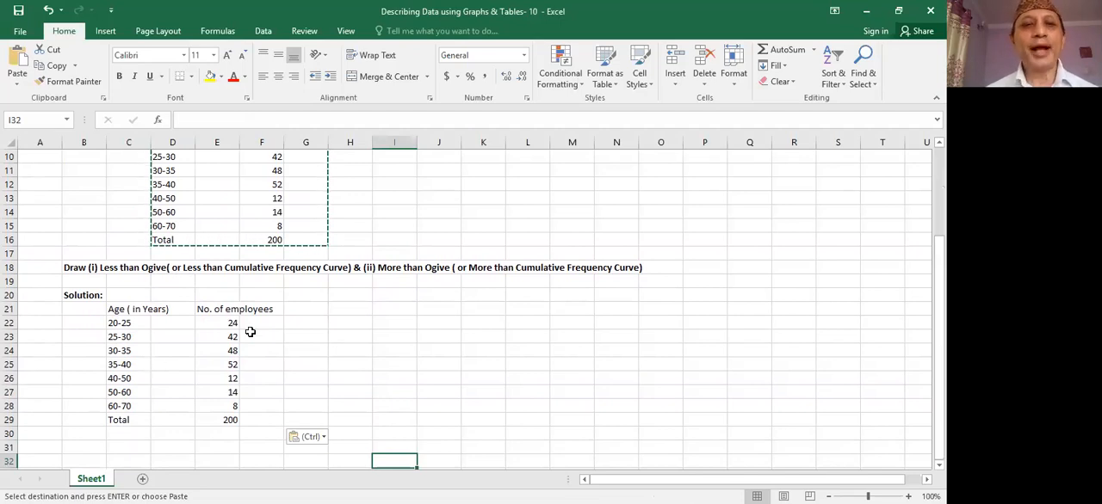
pyautogui.click(300, 310)
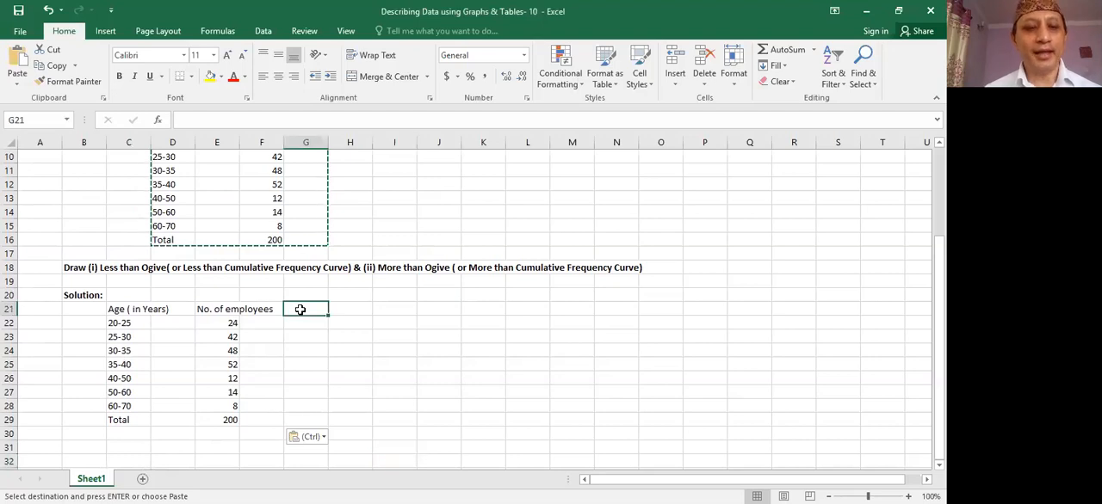
pyautogui.write('Lcb')
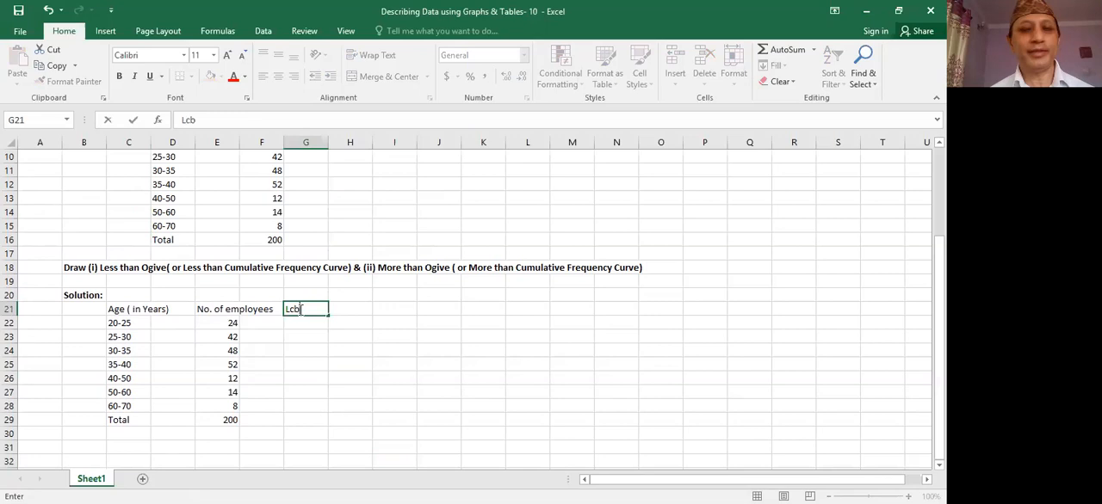
pyautogui.click(353, 308)
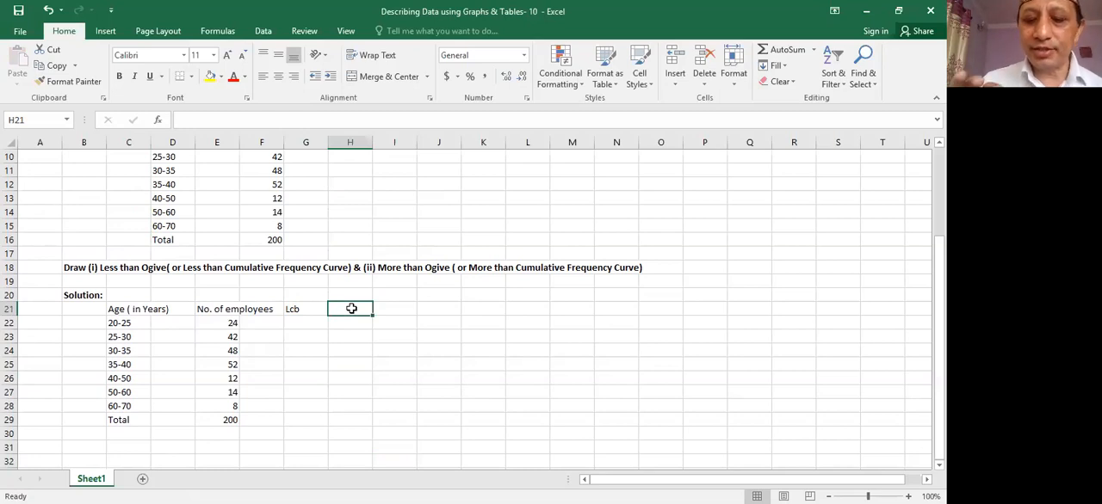
pyautogui.write('Ucb')
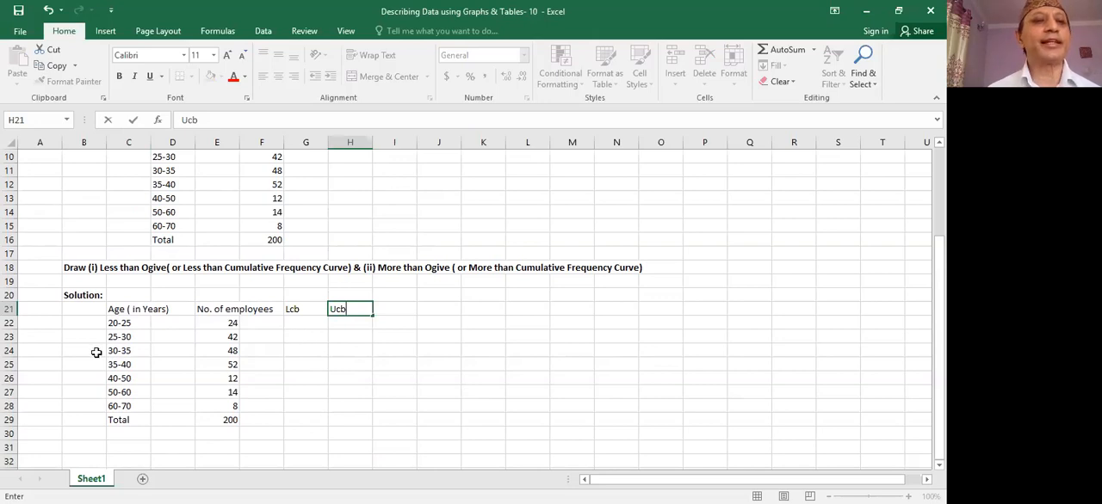
# - Copy the age classes in C22:C28 and paste them under the Lcb heading starting at G22
pyautogui.click(117, 324)
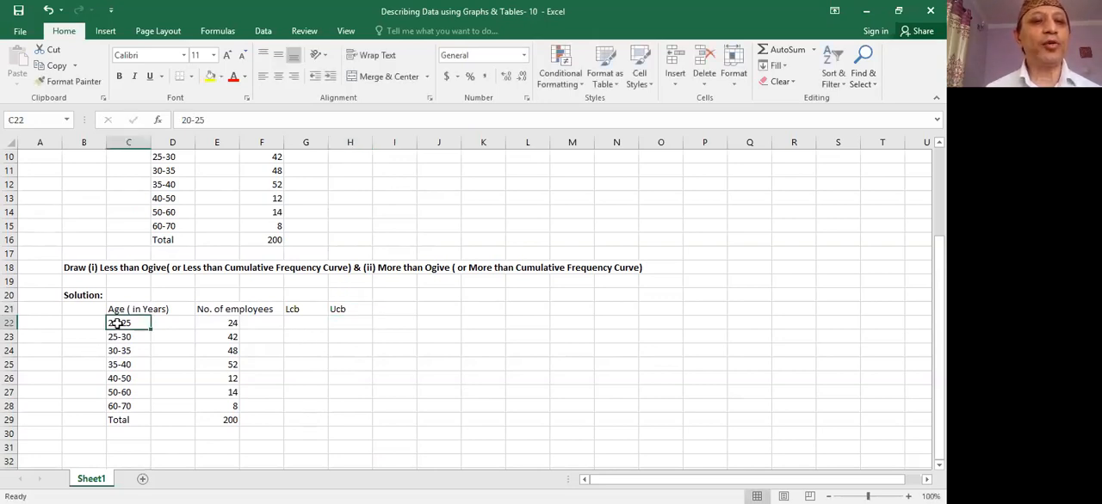
pyautogui.moveTo(117, 325); pyautogui.dragTo(123, 404)
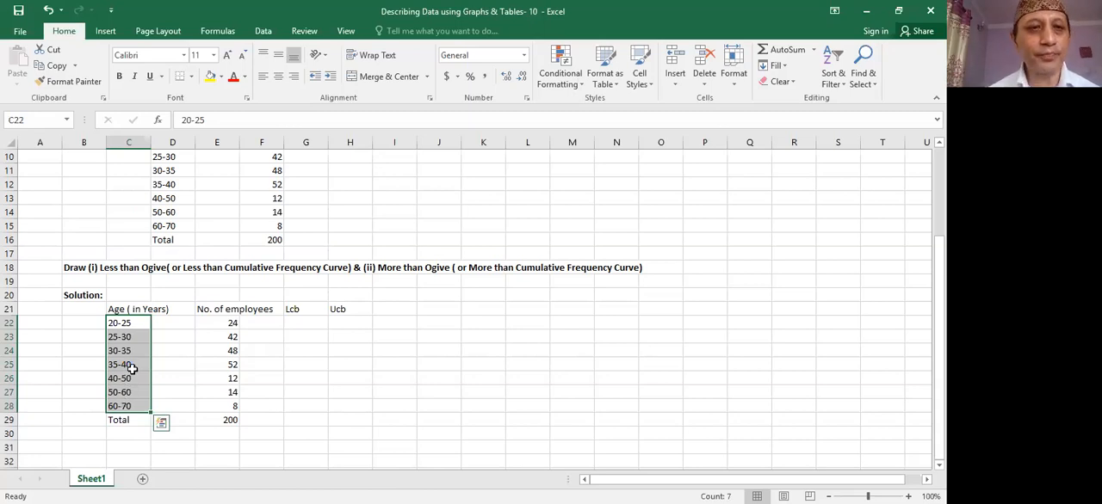
pyautogui.rightClick(133, 369)
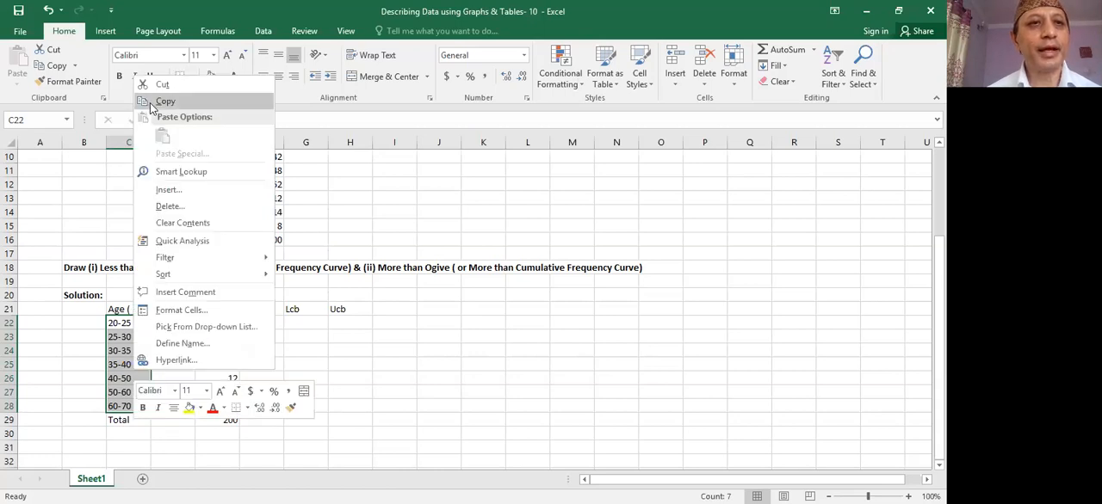
pyautogui.click(151, 101)
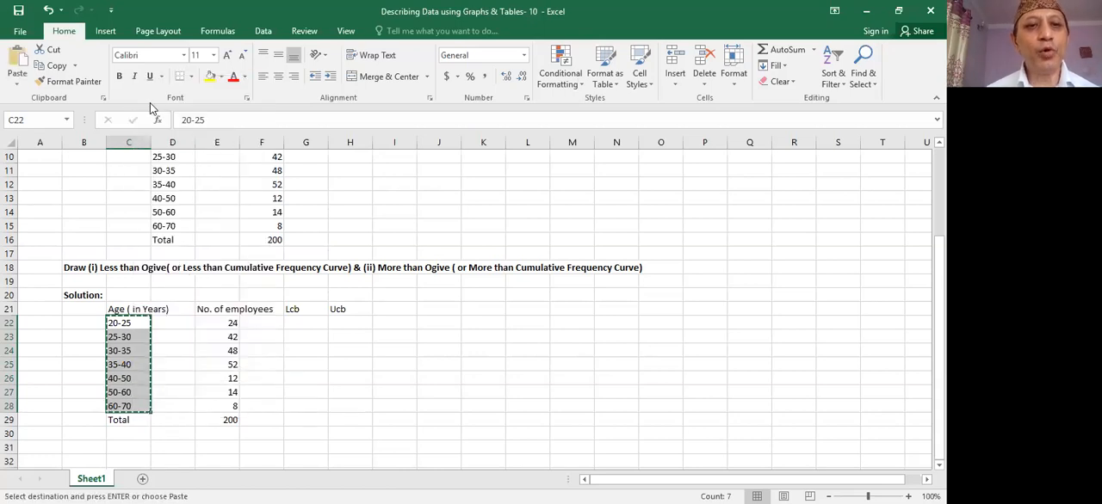
pyautogui.click(297, 323)
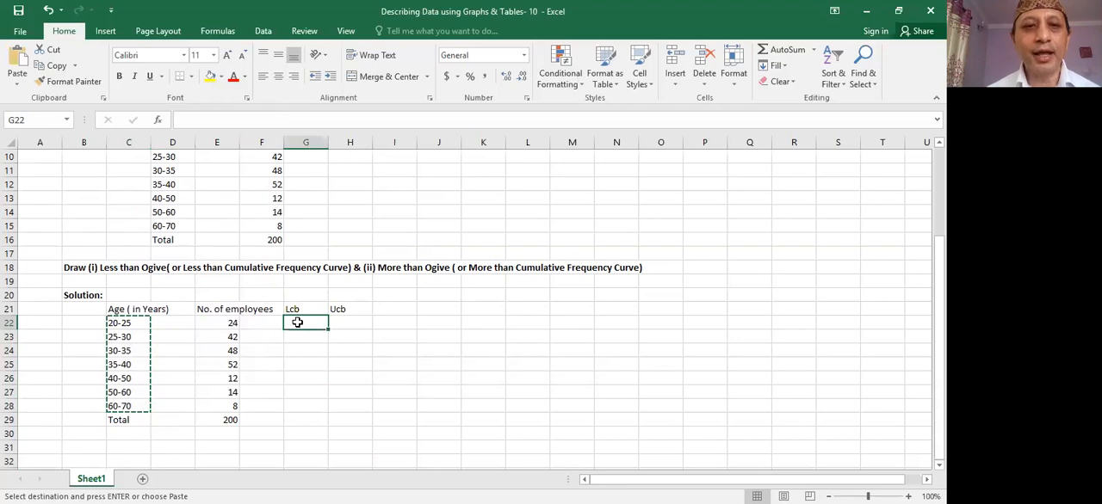
pyautogui.rightClick(297, 323)
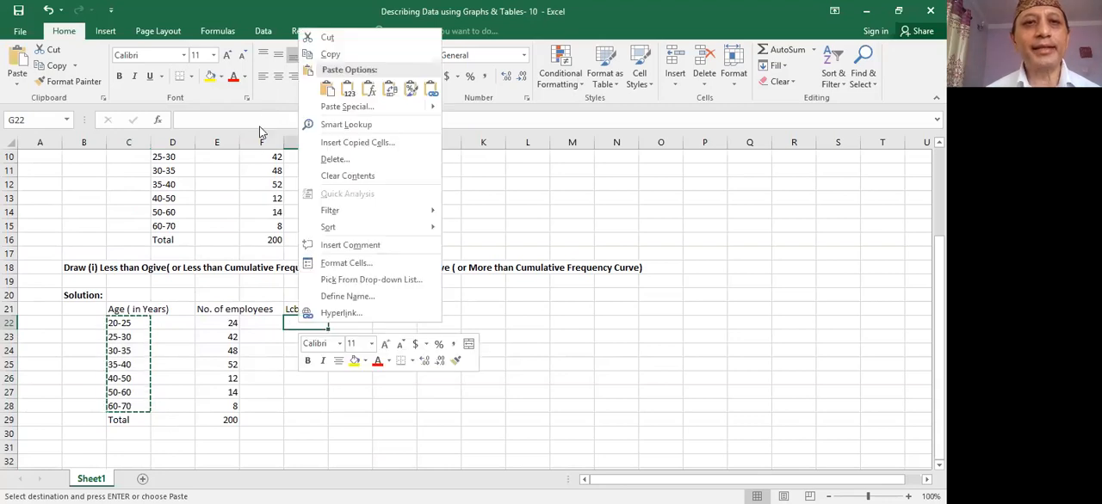
pyautogui.click(326, 90)
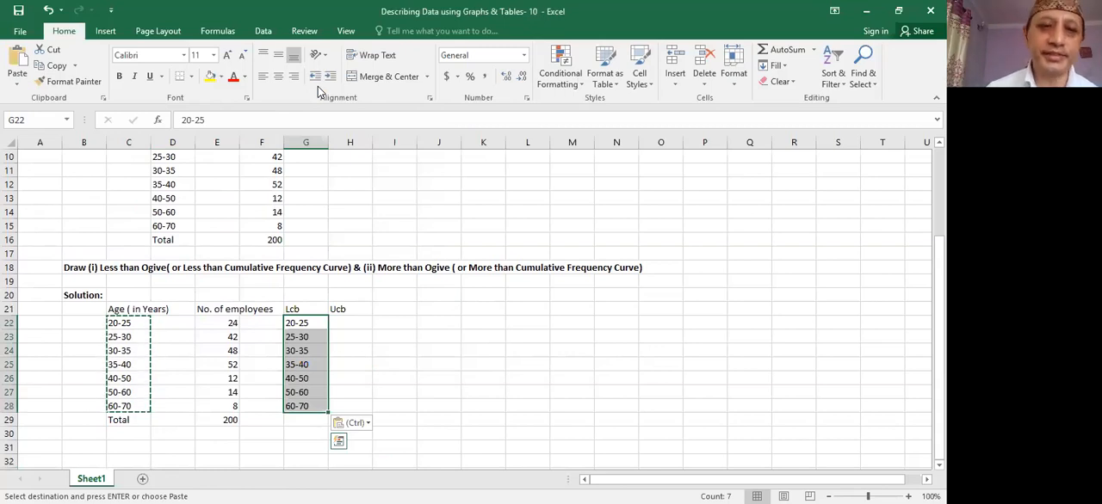
pyautogui.click(356, 356)
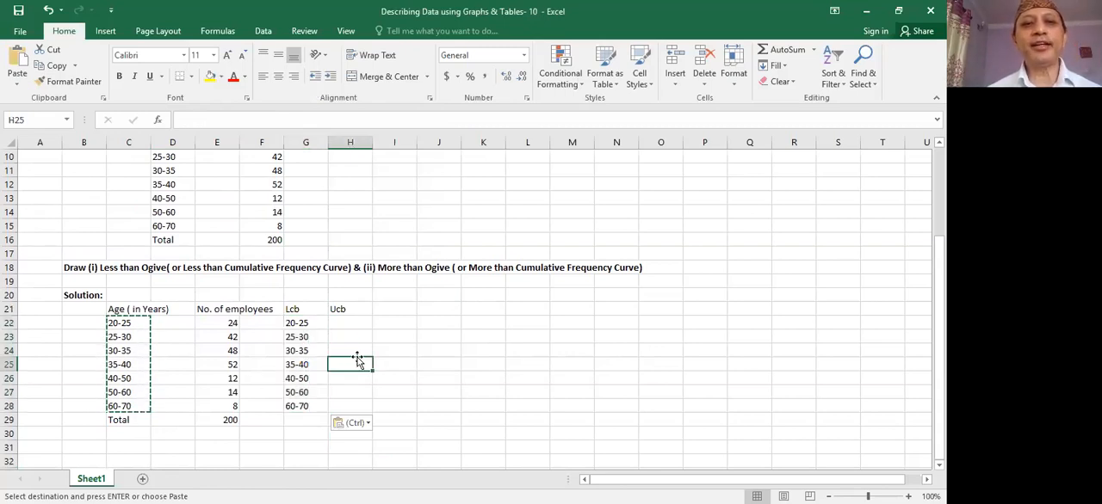
# - Split the age classes in G22:G28 into the Lcb and Ucb columns using Text to Columns, delimited by a hyphen
pyautogui.click(293, 324)
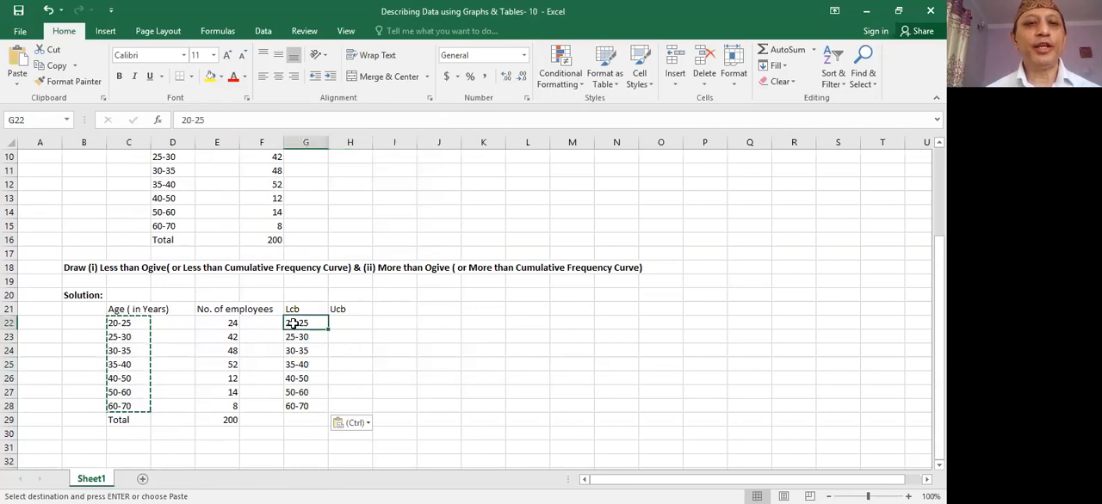
pyautogui.moveTo(292, 324); pyautogui.dragTo(297, 404)
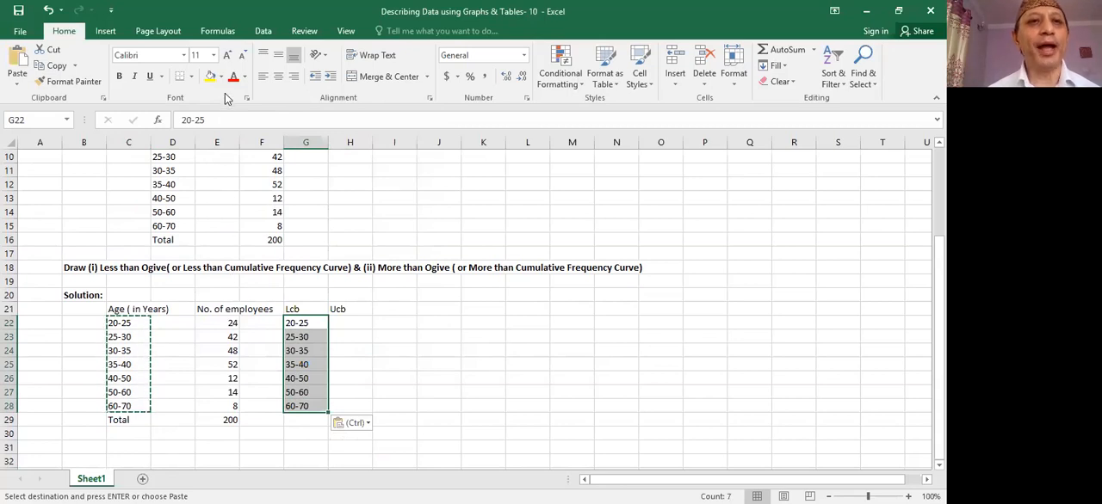
pyautogui.click(262, 32)
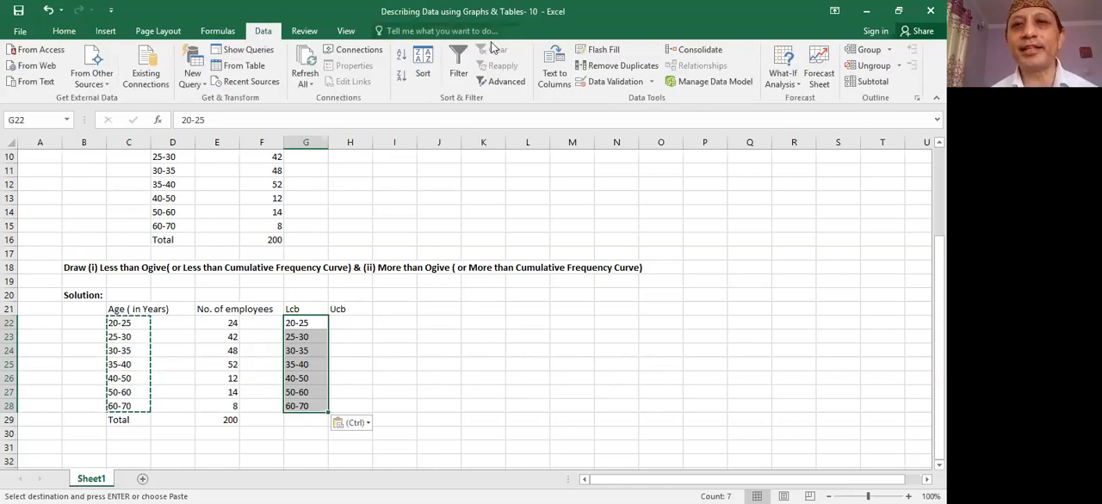
pyautogui.click(556, 77)
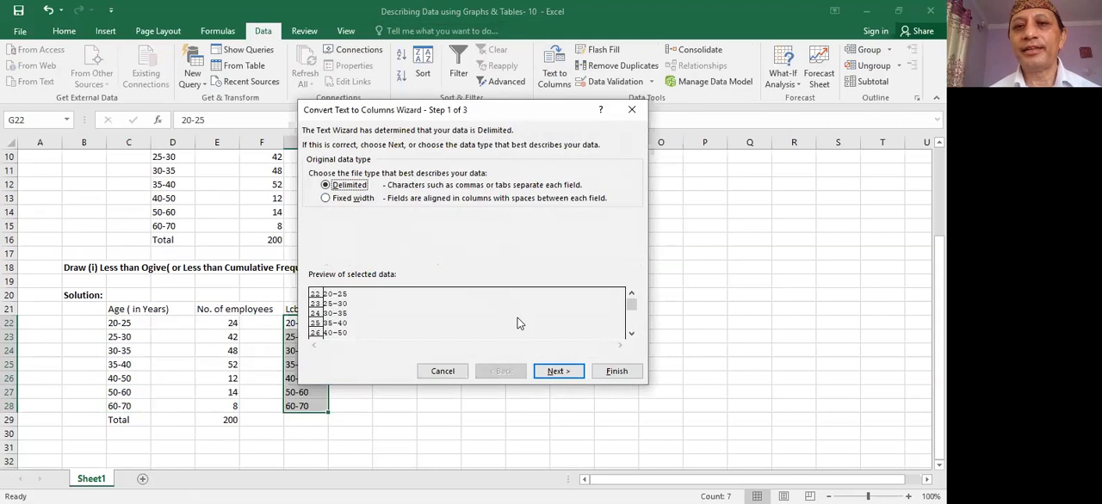
pyautogui.click(568, 375)
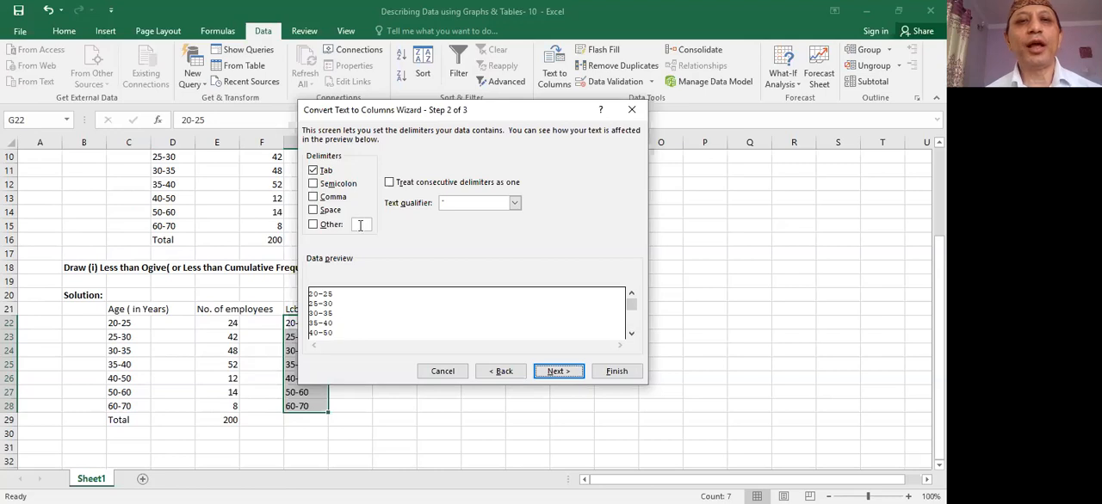
pyautogui.click(313, 226)
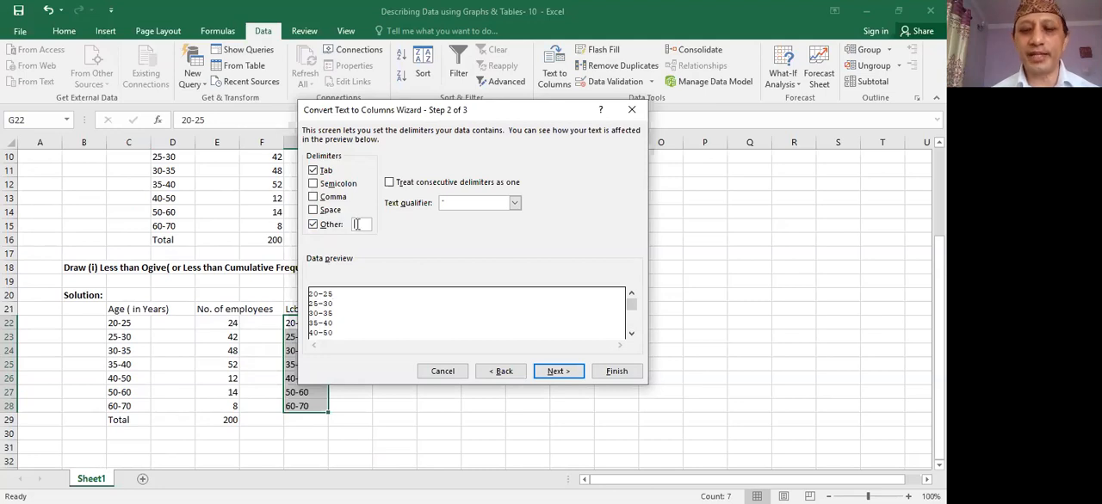
pyautogui.write('-')
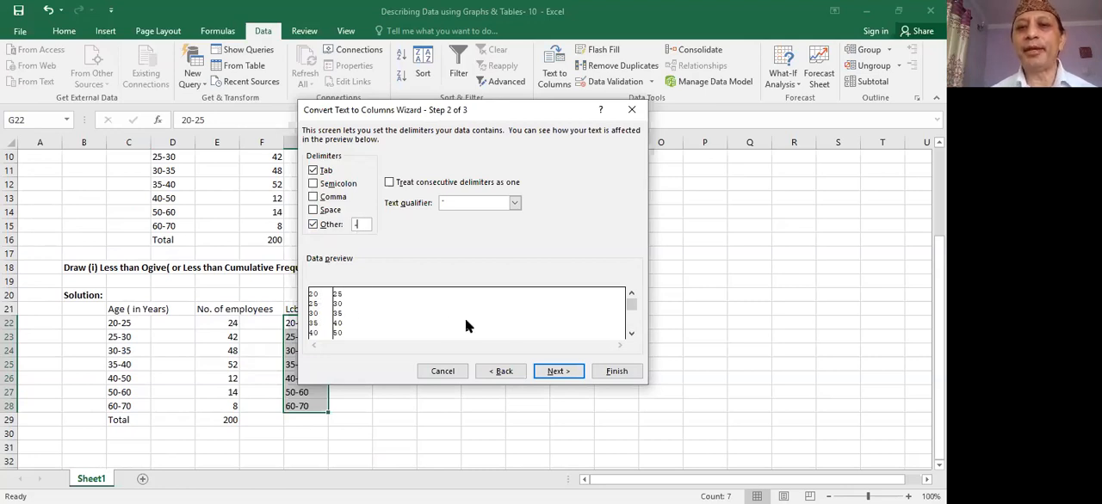
pyautogui.click(613, 373)
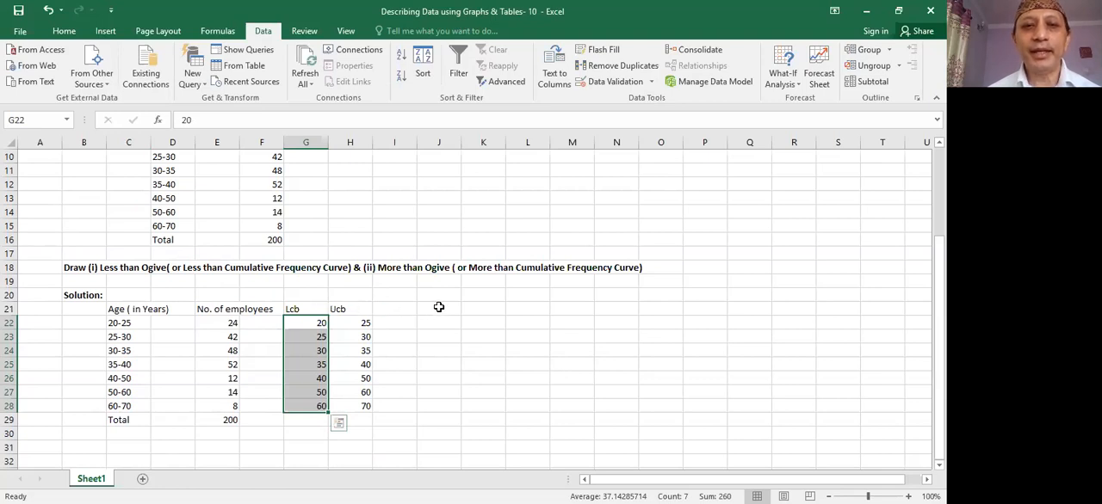
# - Enter the heading "Less than" in J21
pyautogui.click(439, 307)
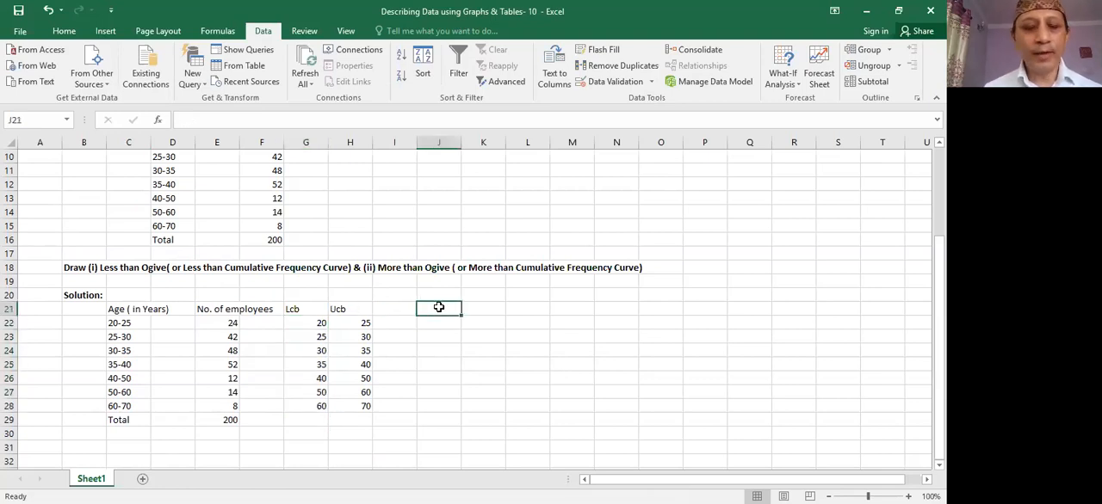
pyautogui.write('Less than')
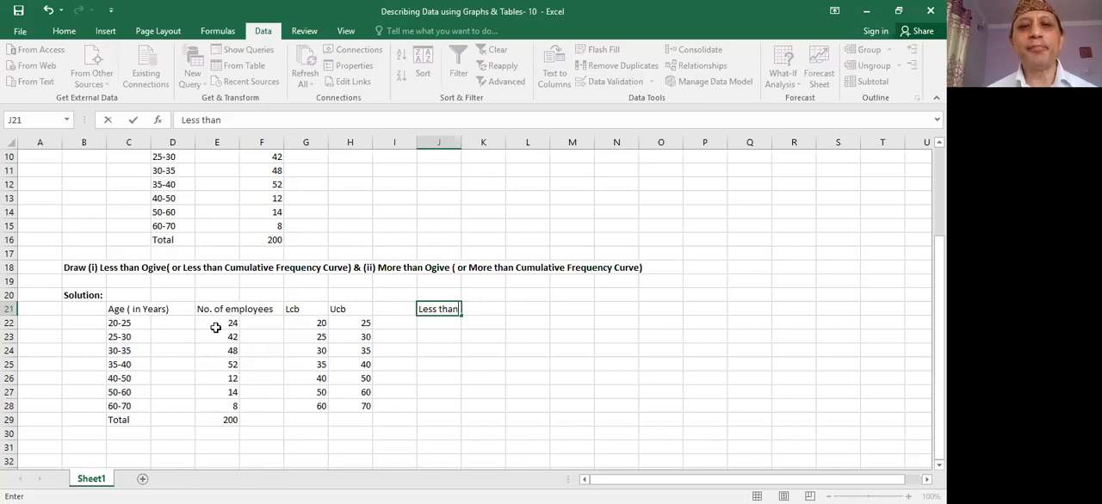
# - Copy the upper class boundaries in H22:H28 and paste them under the Less than heading starting at J22
pyautogui.click(362, 322)
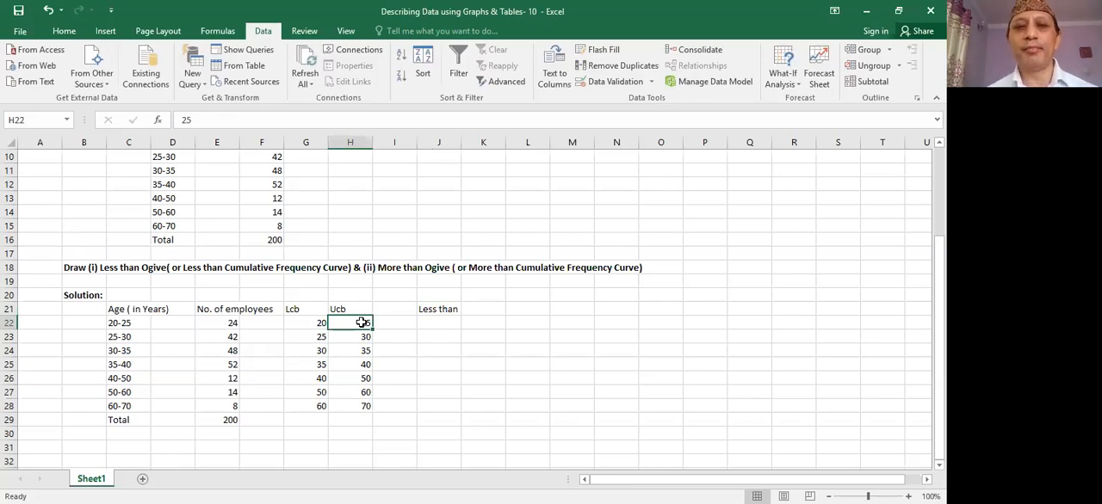
pyautogui.moveTo(359, 322); pyautogui.dragTo(359, 404)
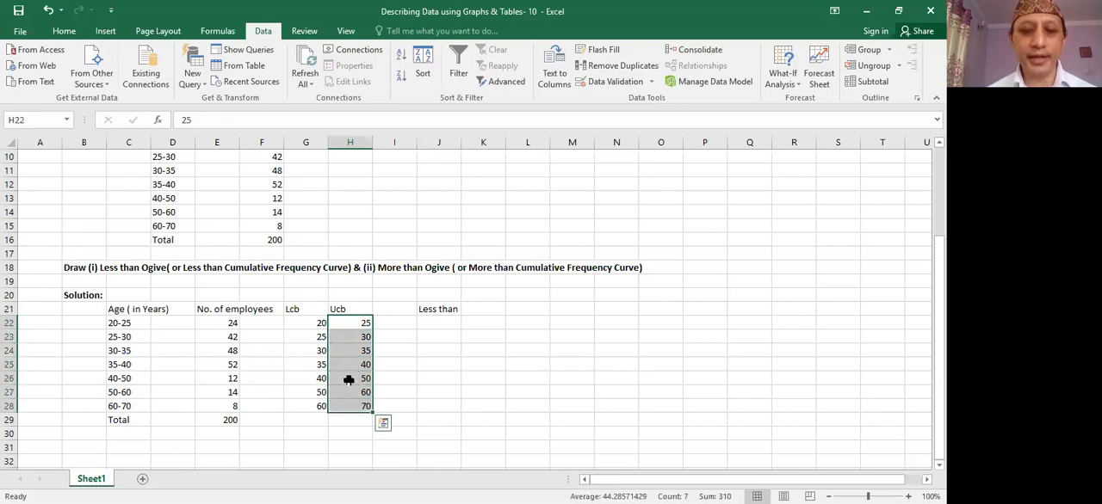
pyautogui.rightClick(348, 380)
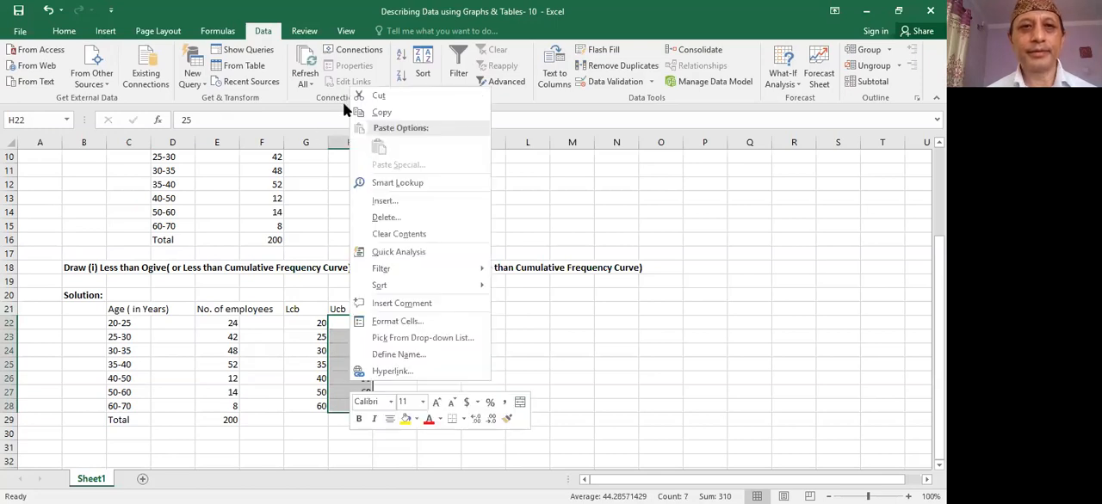
pyautogui.click(380, 112)
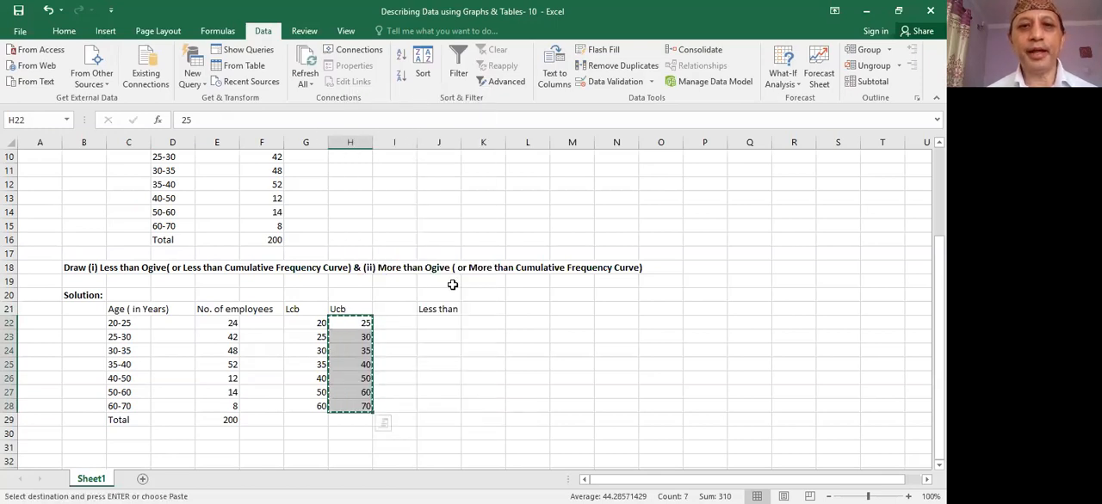
pyautogui.click(437, 321)
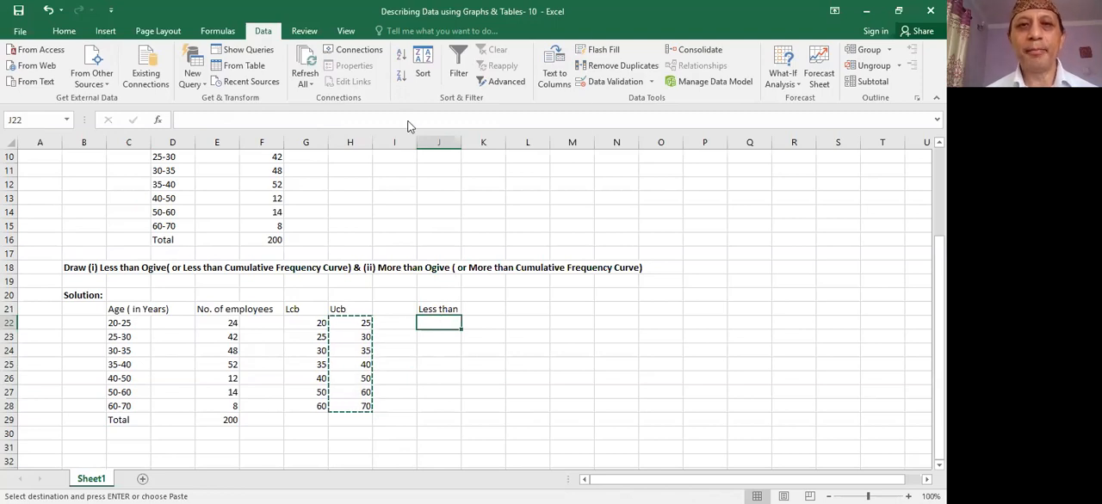
pyautogui.rightClick(438, 320)
pyautogui.click(466, 86)
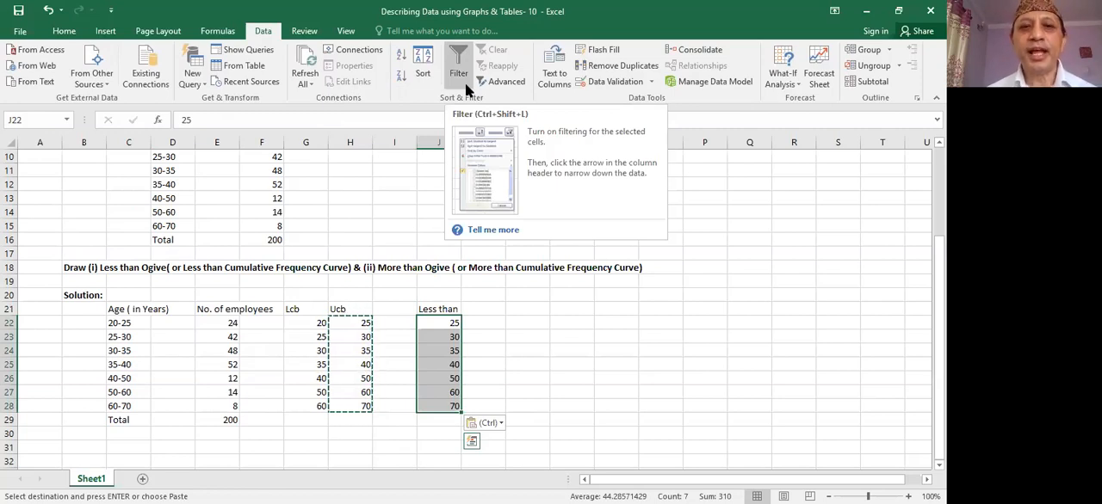
# - Enter the heading "Less than cf" in K21
pyautogui.click(482, 308)
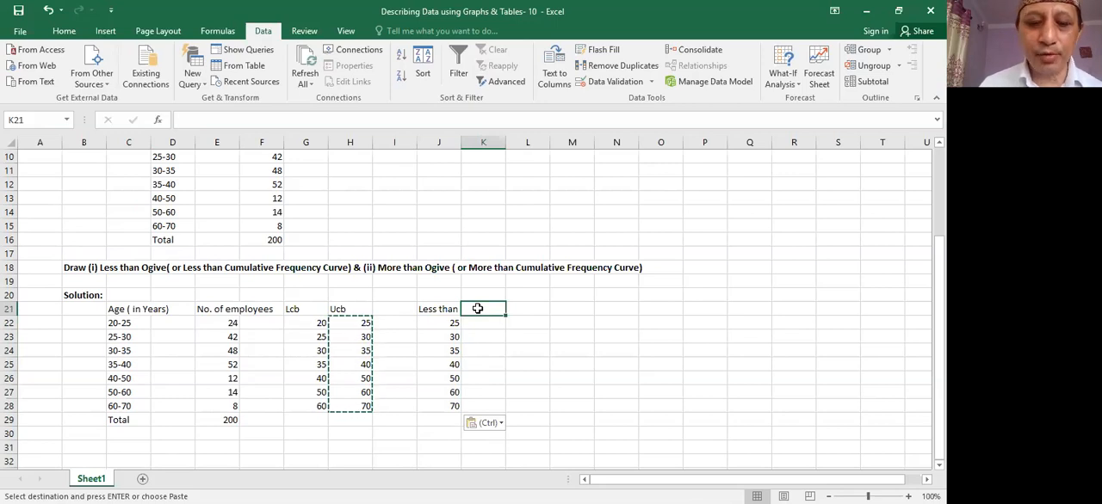
pyautogui.write('Less than cf')
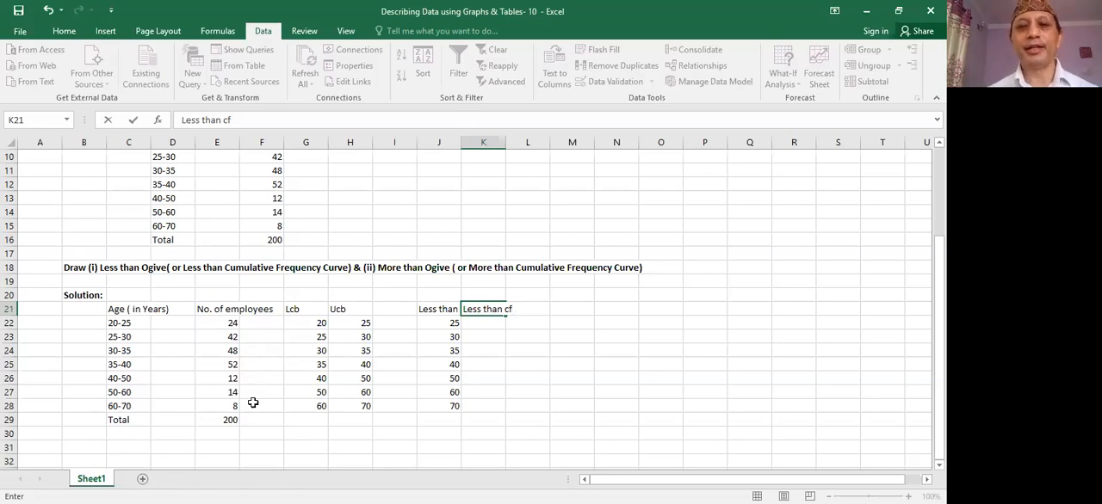
# - Enter the formula =E22 in K22 to start the less than cumulative frequency with the first class
pyautogui.click(476, 322)
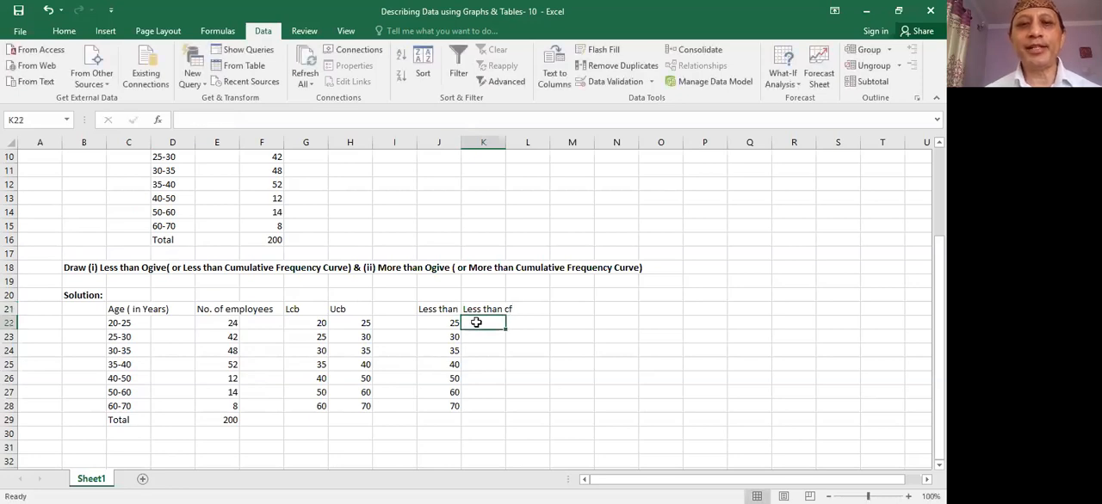
pyautogui.write('=')
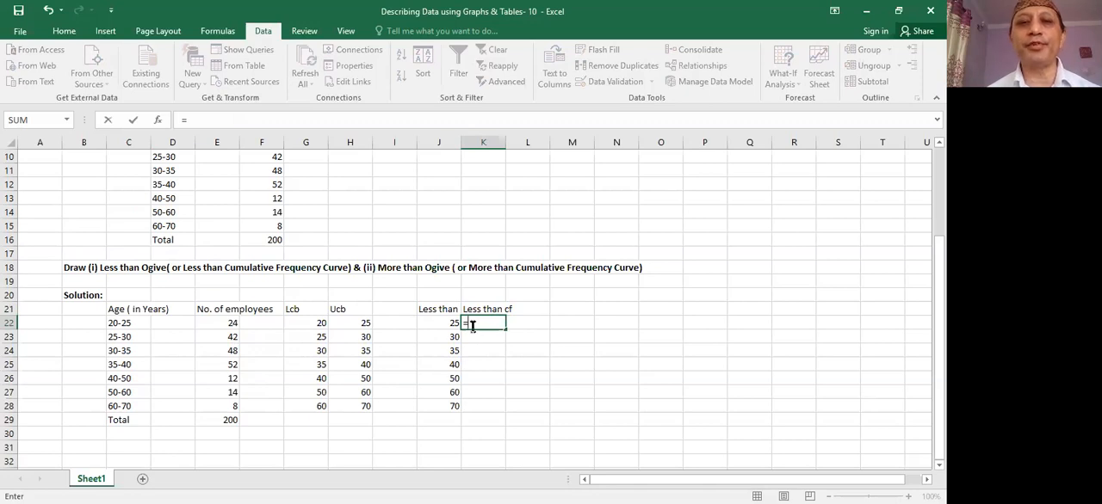
pyautogui.click(233, 323)
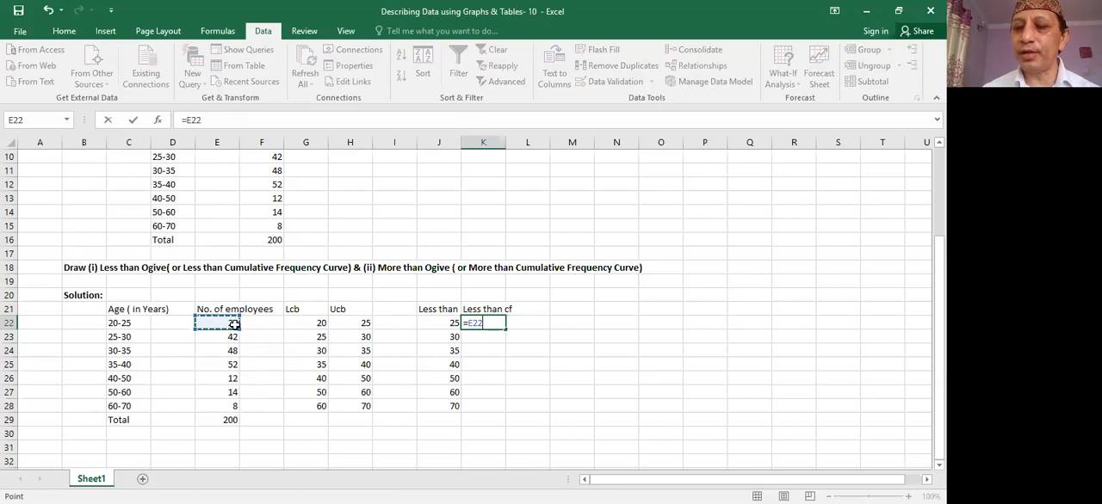
pyautogui.press('Return')
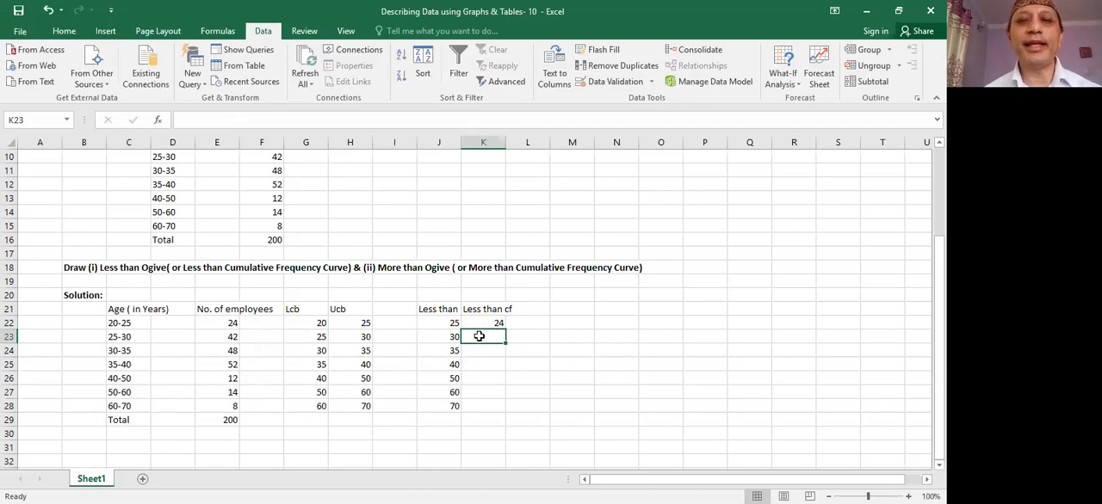
# - Enter =K22+E23 in K23 and fill the formula down through K28 to accumulate the less than frequencies
pyautogui.write('=')
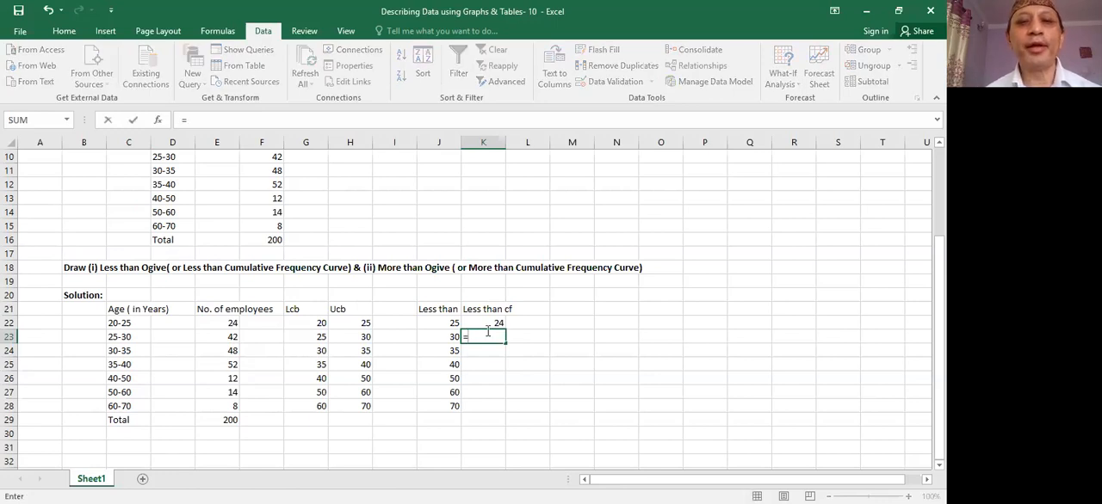
pyautogui.click(497, 325)
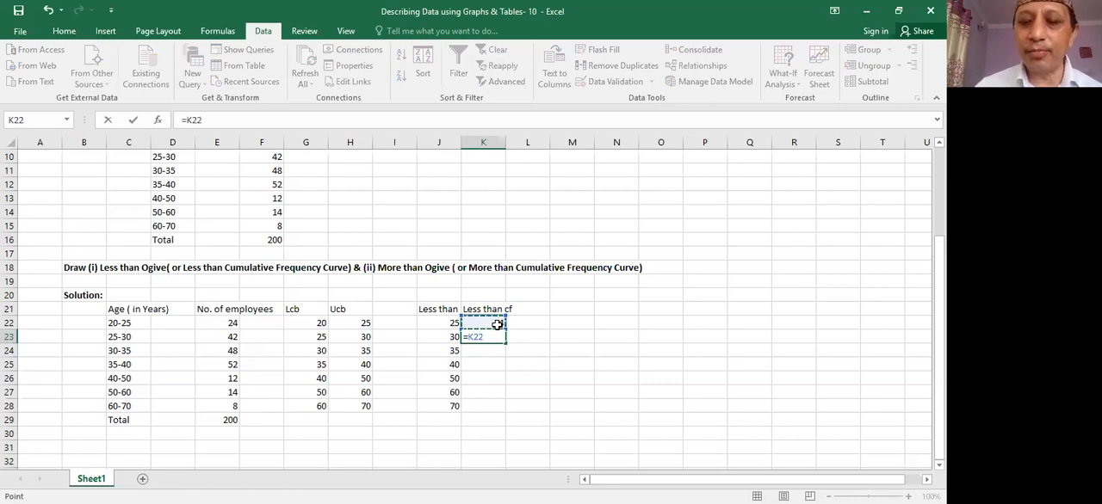
pyautogui.write('+')
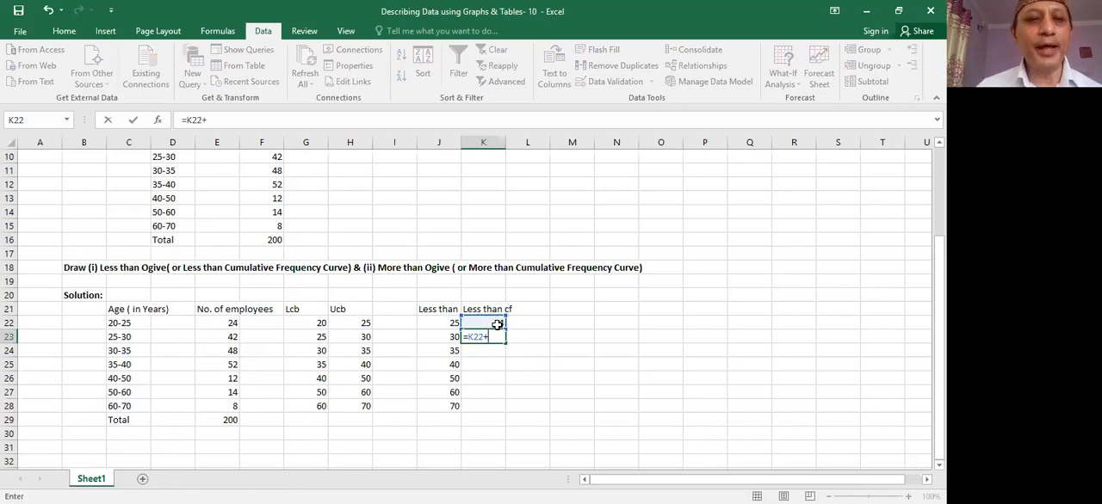
pyautogui.click(233, 338)
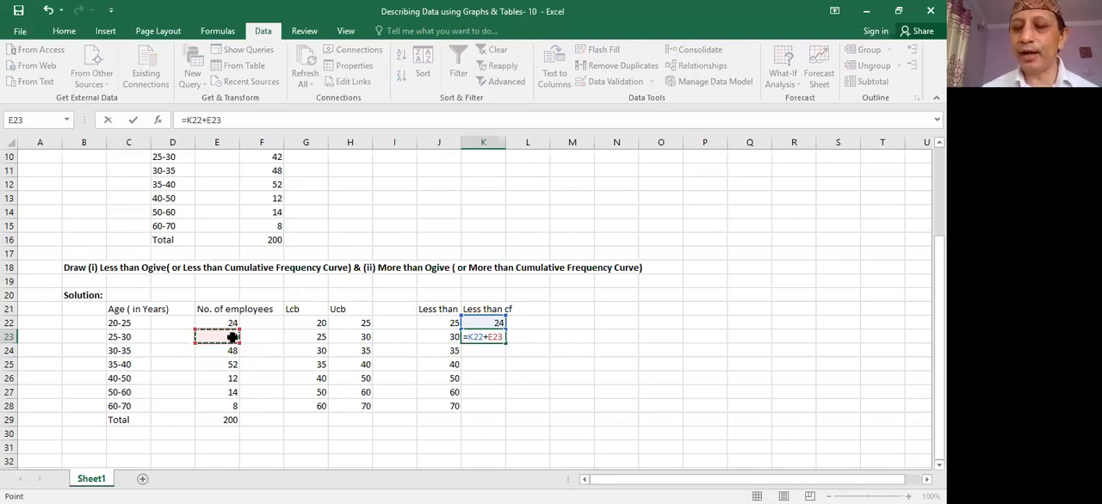
pyautogui.press('Return')
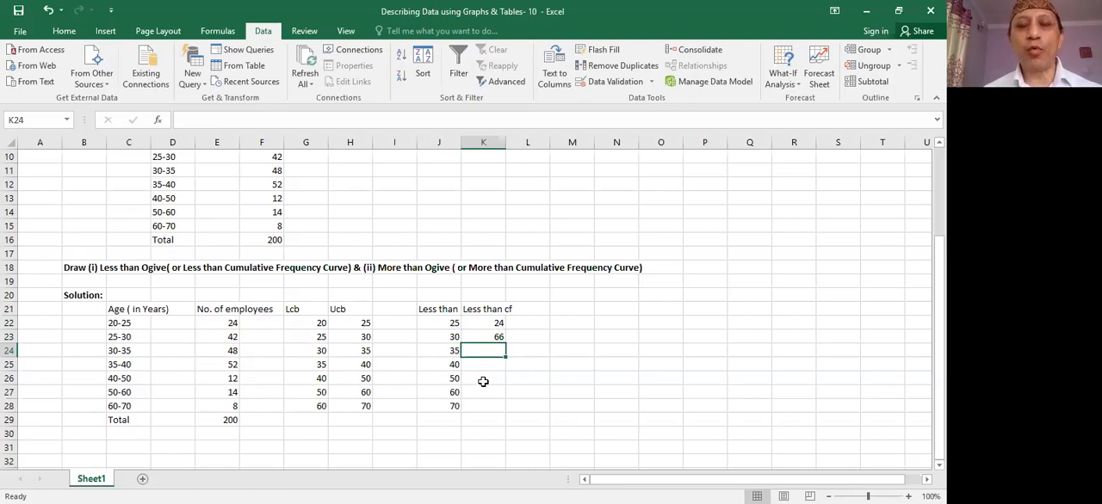
pyautogui.click(497, 338)
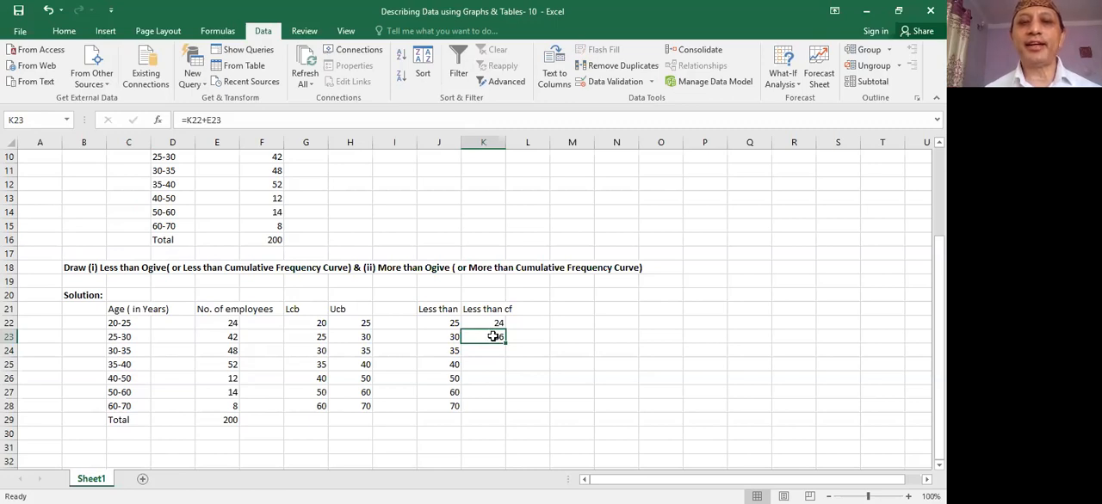
pyautogui.moveTo(505, 342); pyautogui.dragTo(501, 406)
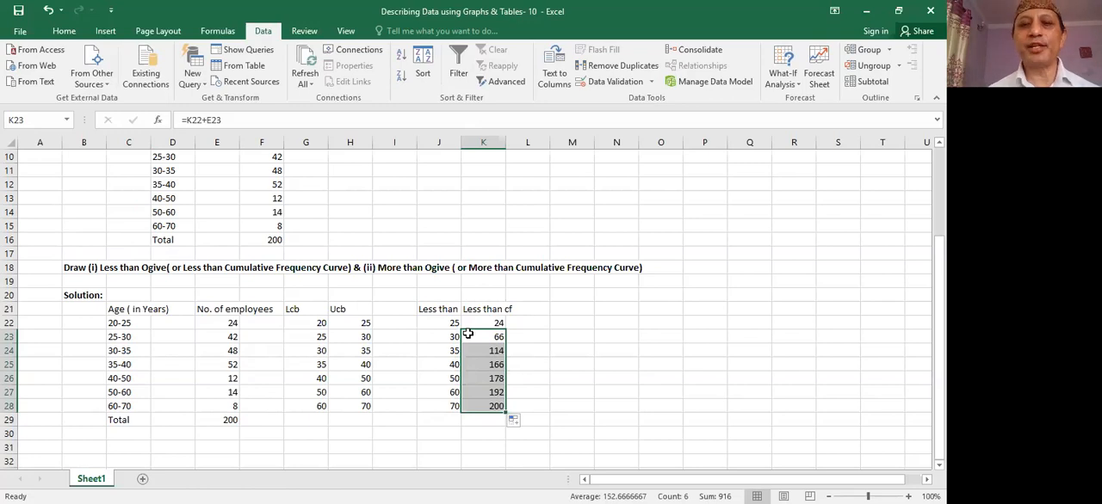
# - Enter the heading "More than" in M21
pyautogui.click(569, 311)
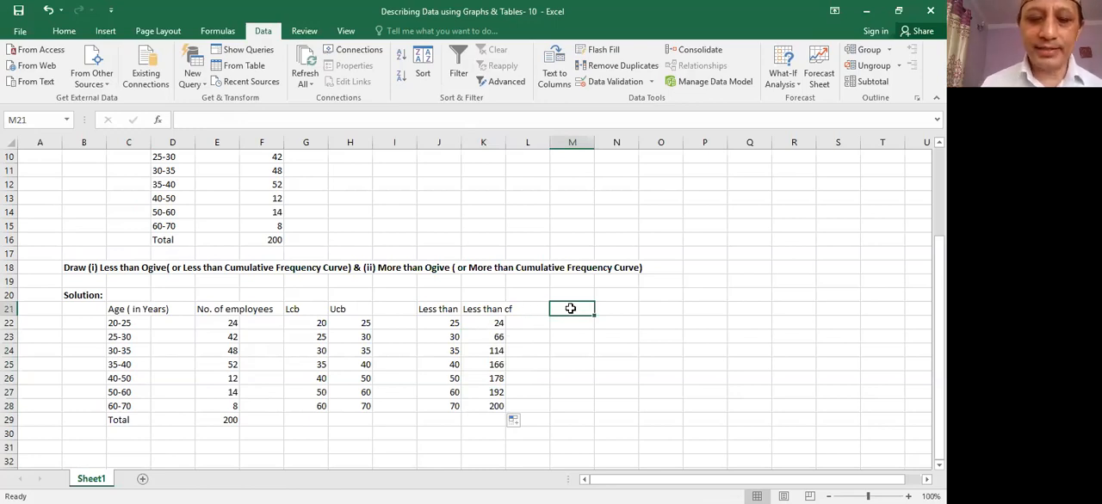
pyautogui.write('More than')
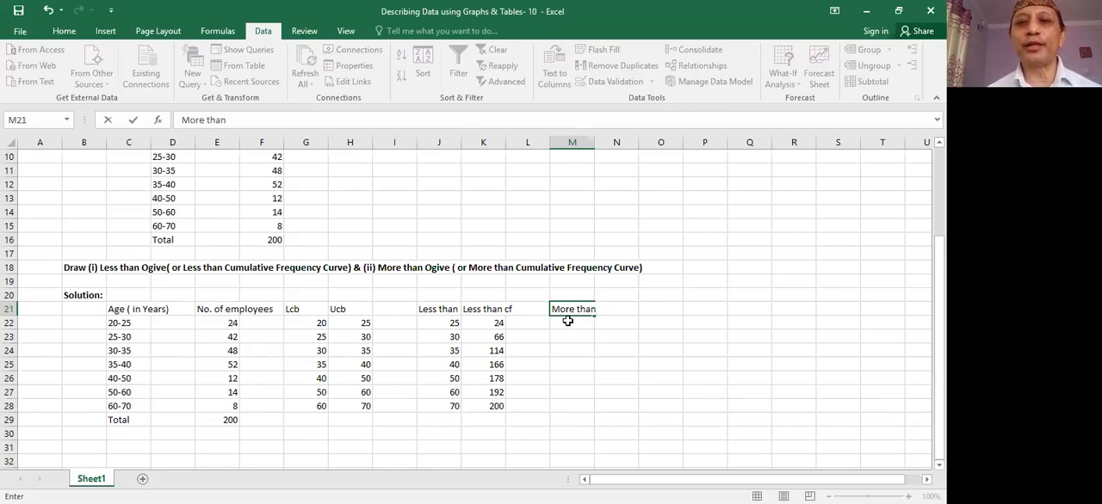
# - Copy the lower class boundaries in G22:G28 and paste them under the More than heading starting at M22
pyautogui.click(316, 321)
pyautogui.moveTo(316, 321); pyautogui.dragTo(319, 404)
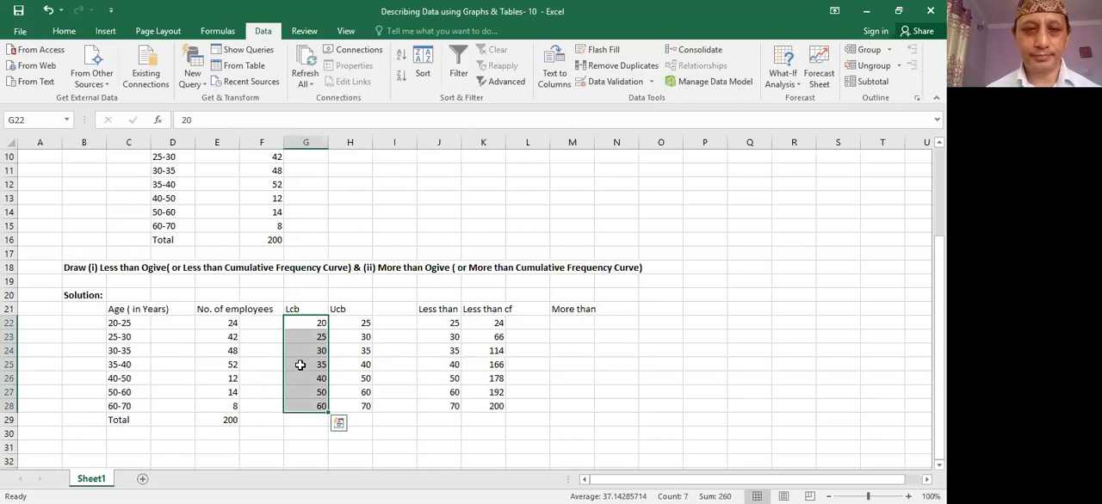
pyautogui.rightClick(299, 365)
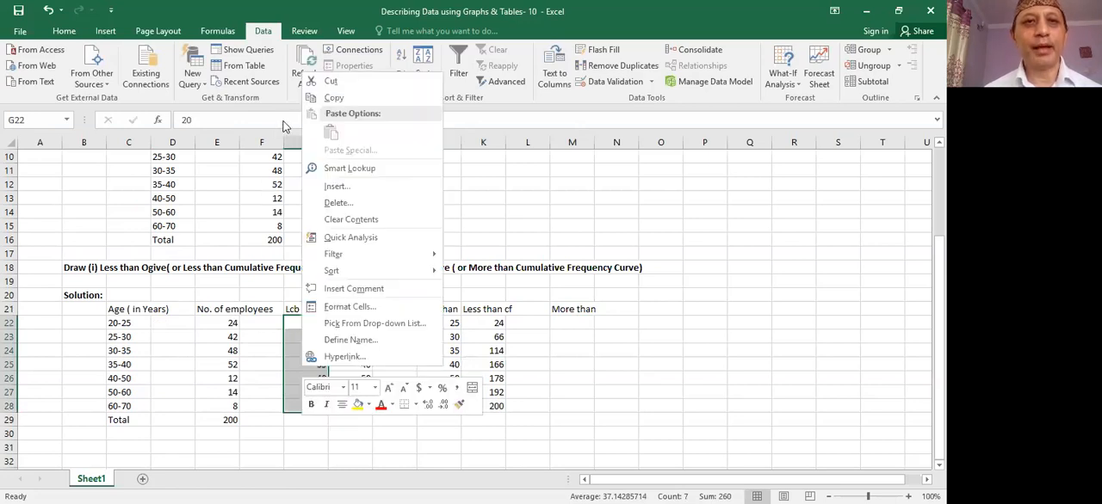
pyautogui.click(331, 98)
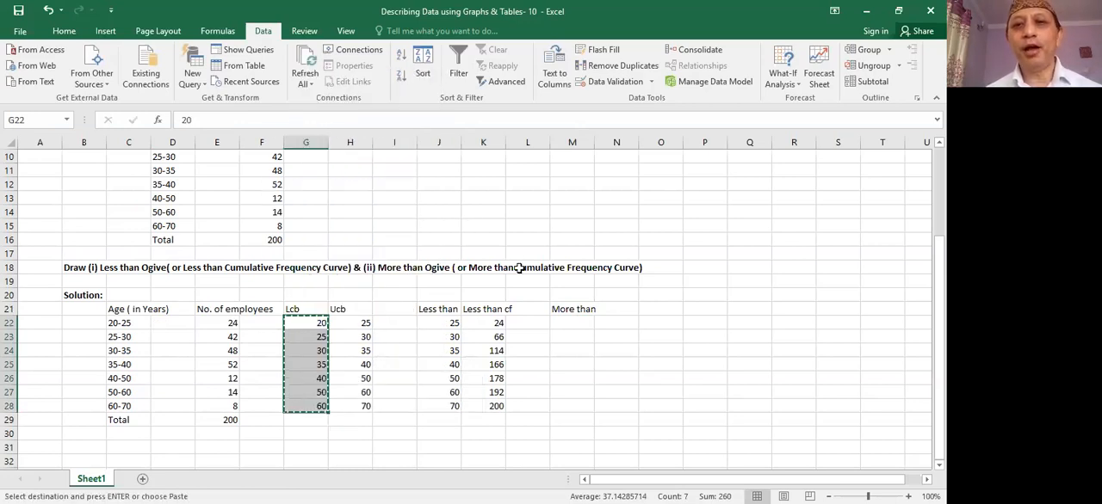
pyautogui.click(566, 320)
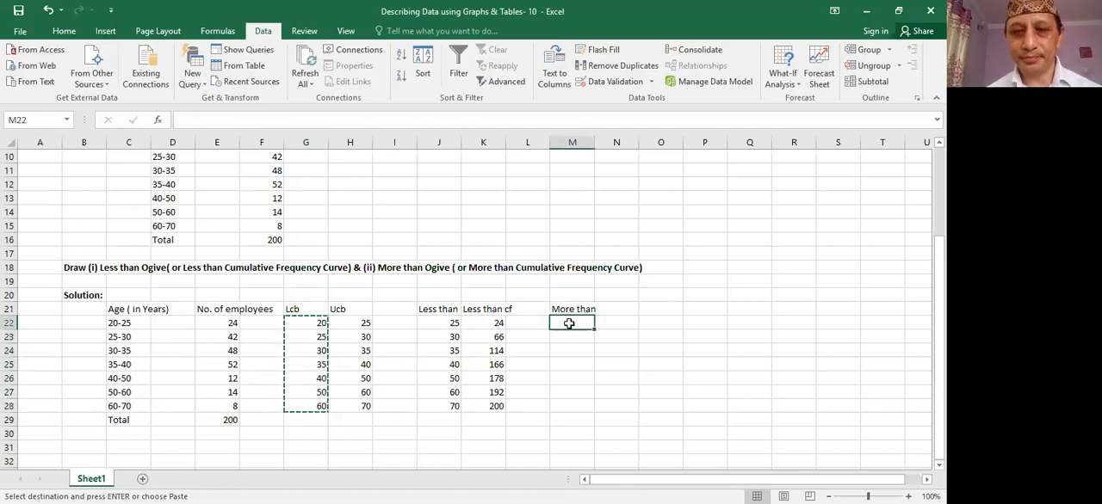
pyautogui.rightClick(569, 323)
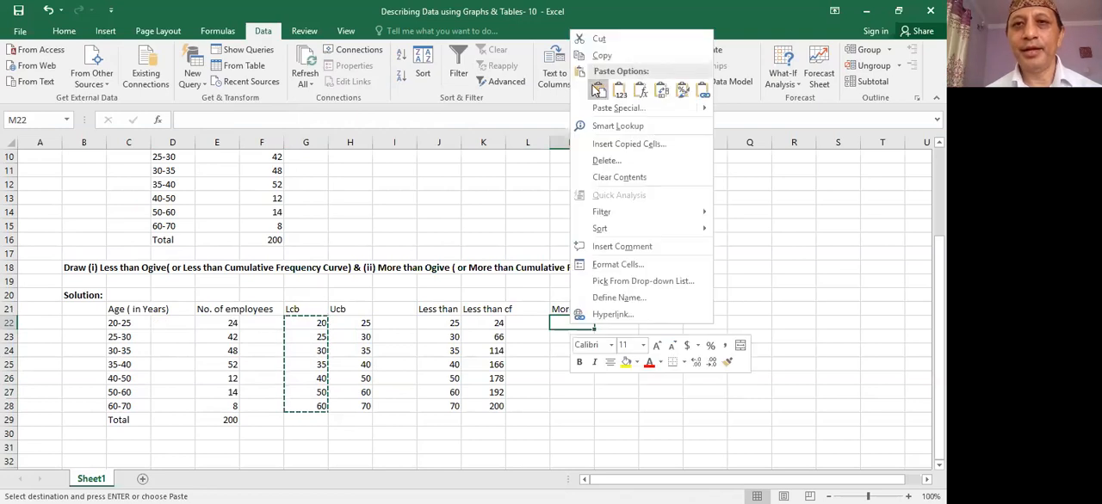
pyautogui.click(597, 91)
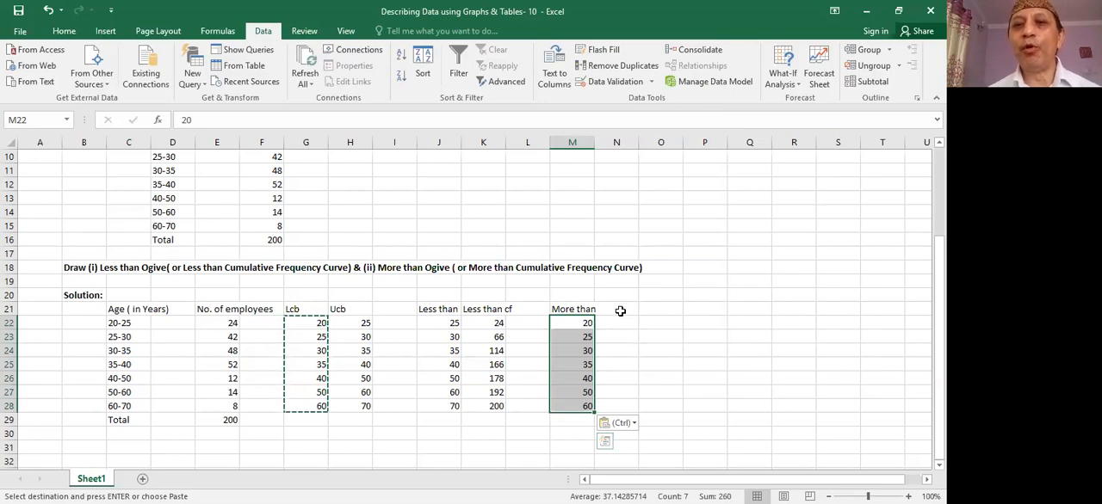
# - Enter the heading "More than cf" in O21
pyautogui.click(618, 308)
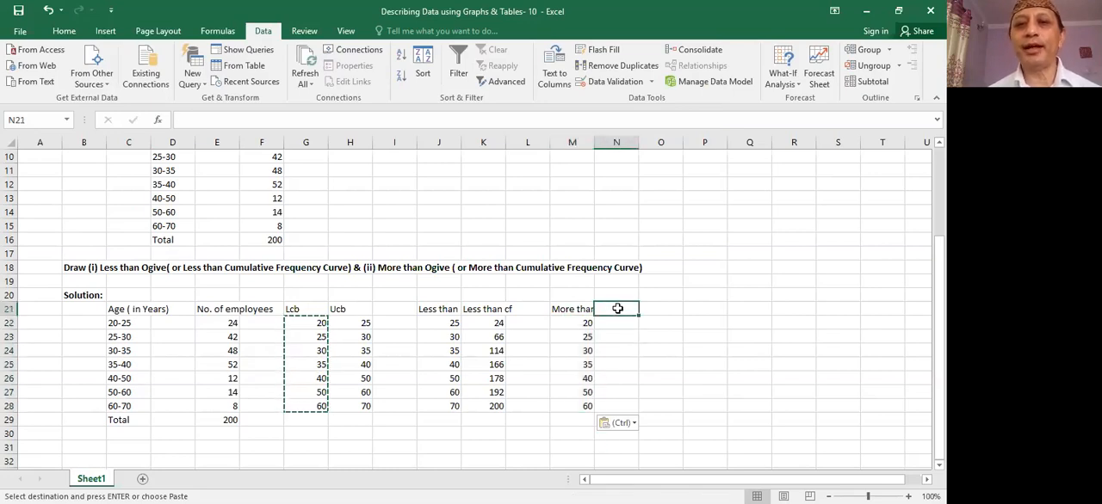
pyautogui.click(651, 310)
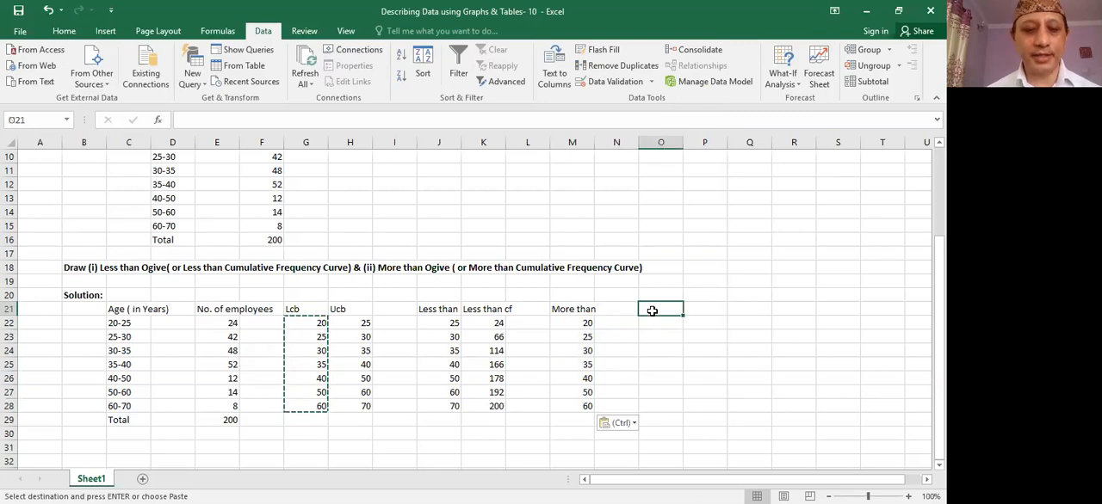
pyautogui.write('More')
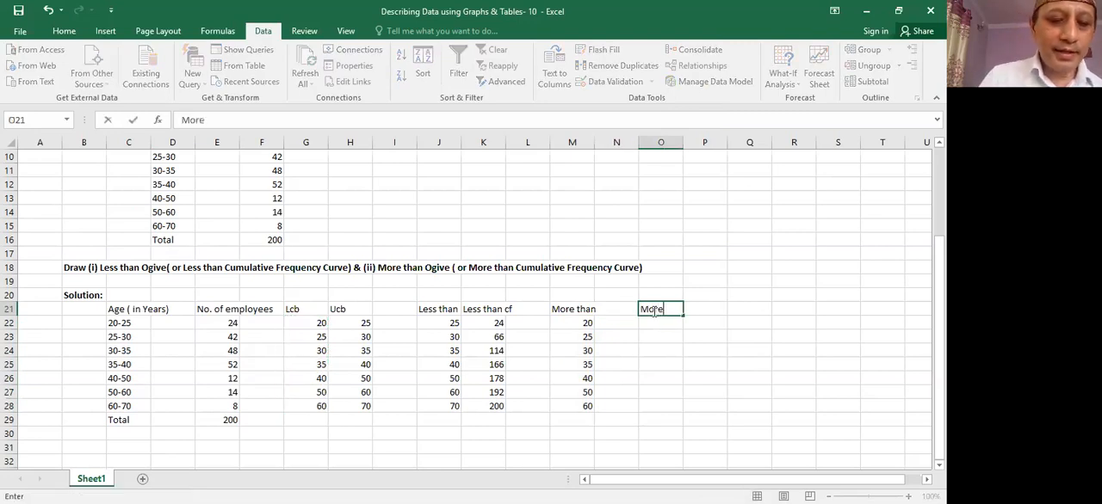
pyautogui.write(' tha')
pyautogui.write('n cf')
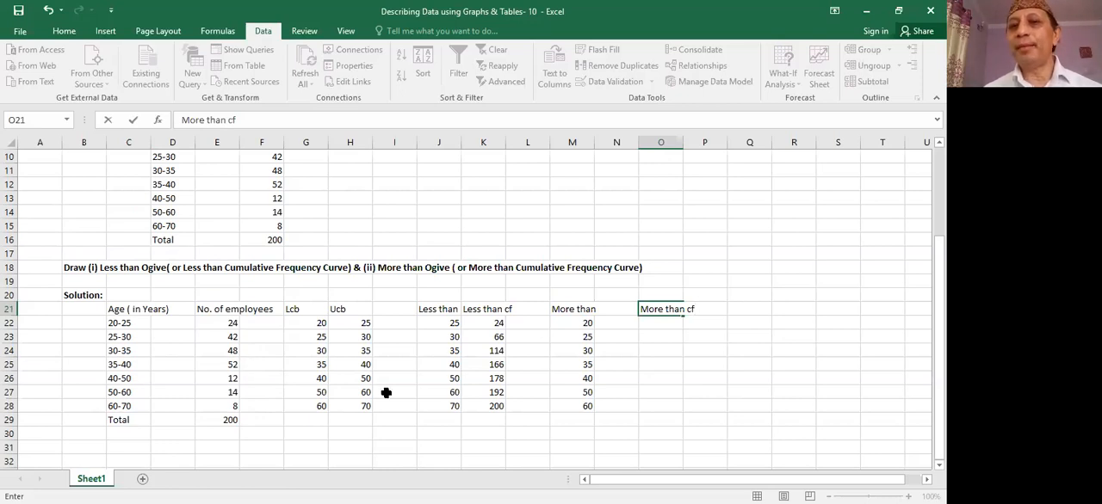
pyautogui.press('Return')
# - Enter the formula =E28 in O28 to start the more than cumulative frequency from the last class
pyautogui.click(666, 403)
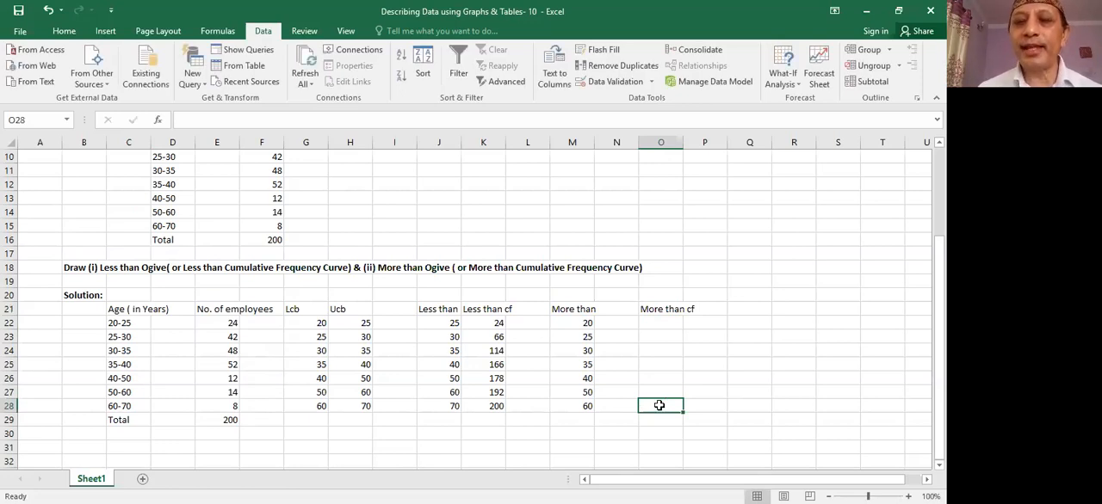
pyautogui.write('=')
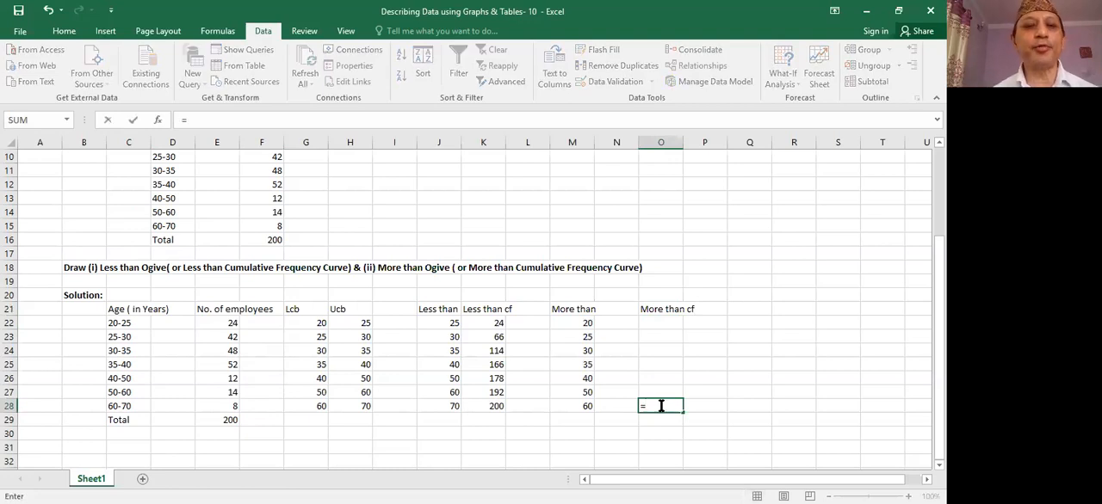
pyautogui.click(233, 405)
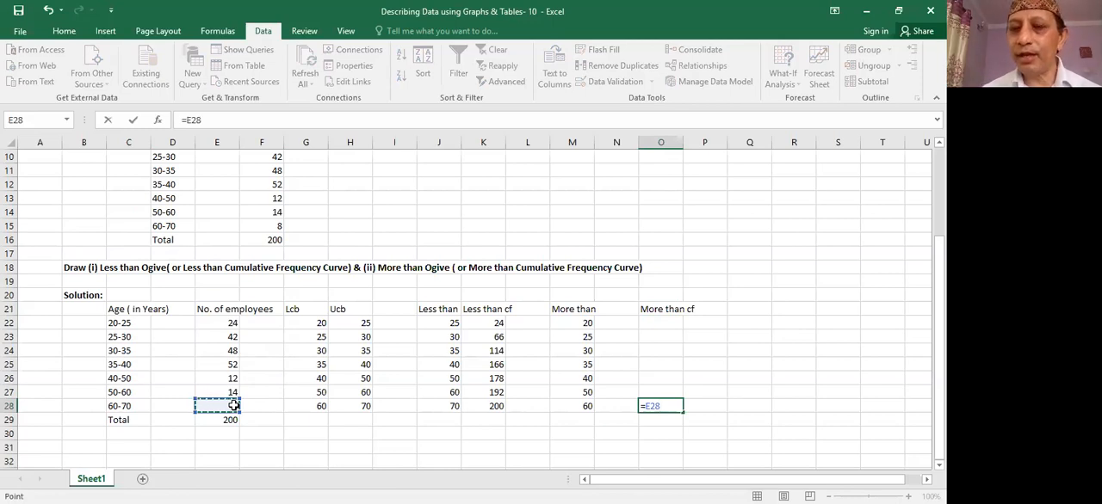
pyautogui.press('Return')
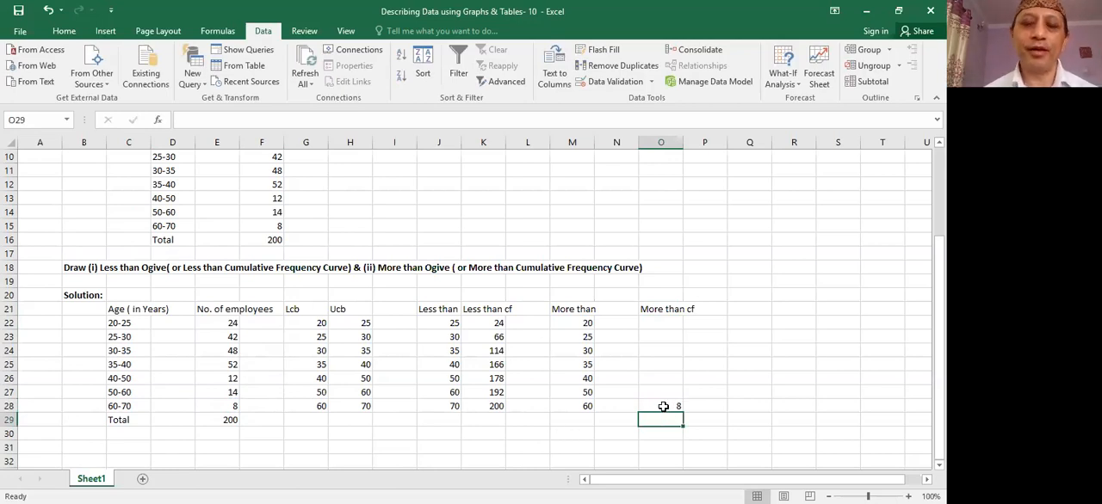
# - Enter the formula =O28+E27 in O27 and fill it upward to O22 to complete the more than cumulative frequencies
pyautogui.click(665, 396)
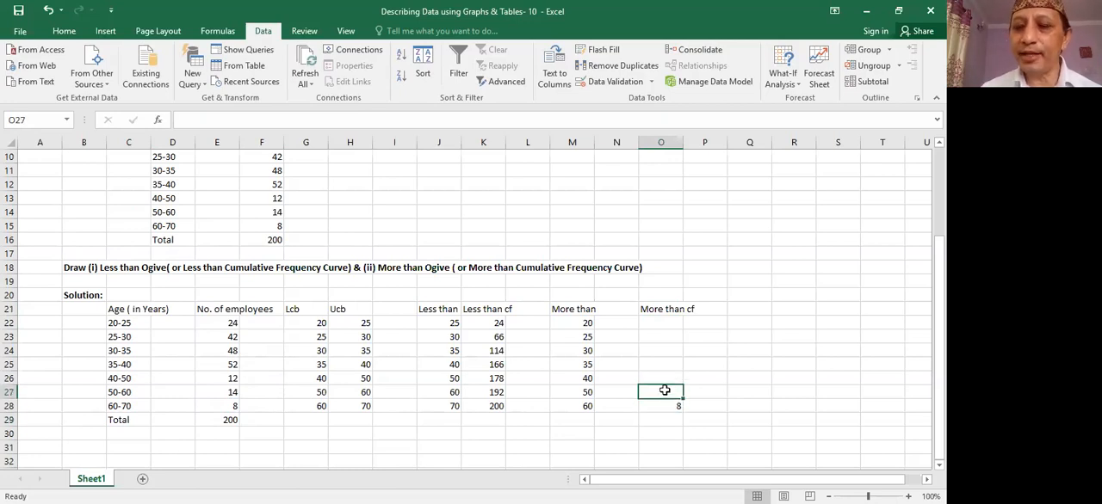
pyautogui.write('=')
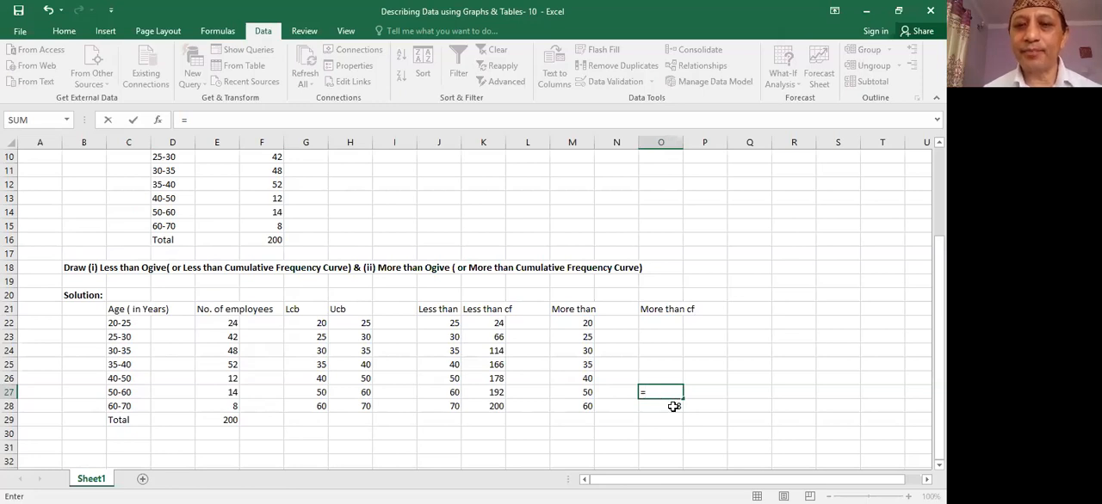
pyautogui.click(672, 406)
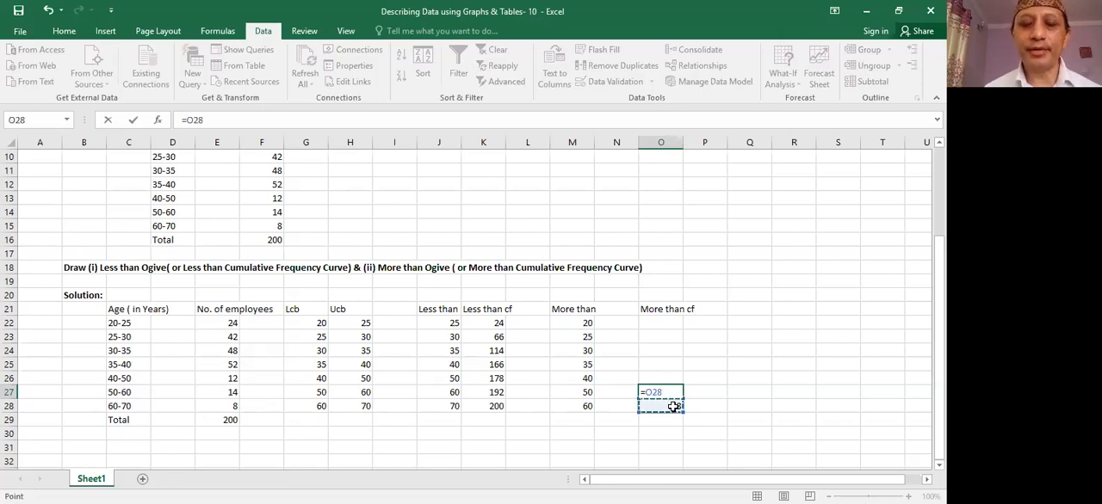
pyautogui.write('+')
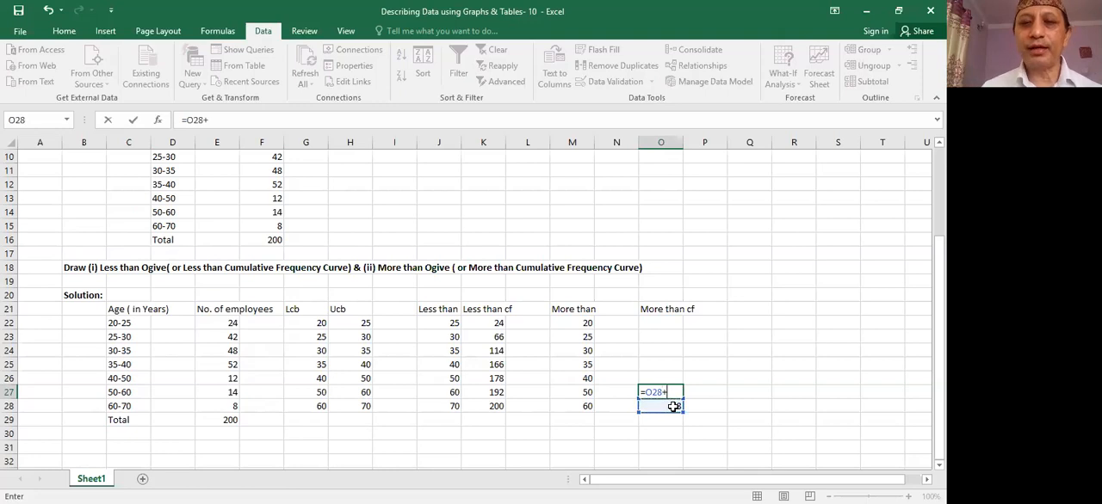
pyautogui.click(234, 392)
pyautogui.press('Return')
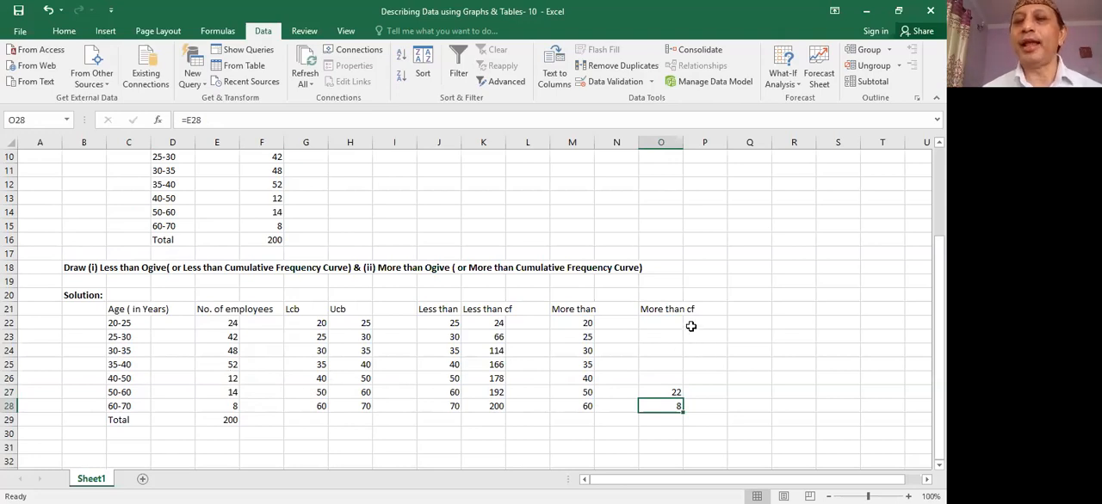
pyautogui.click(673, 392)
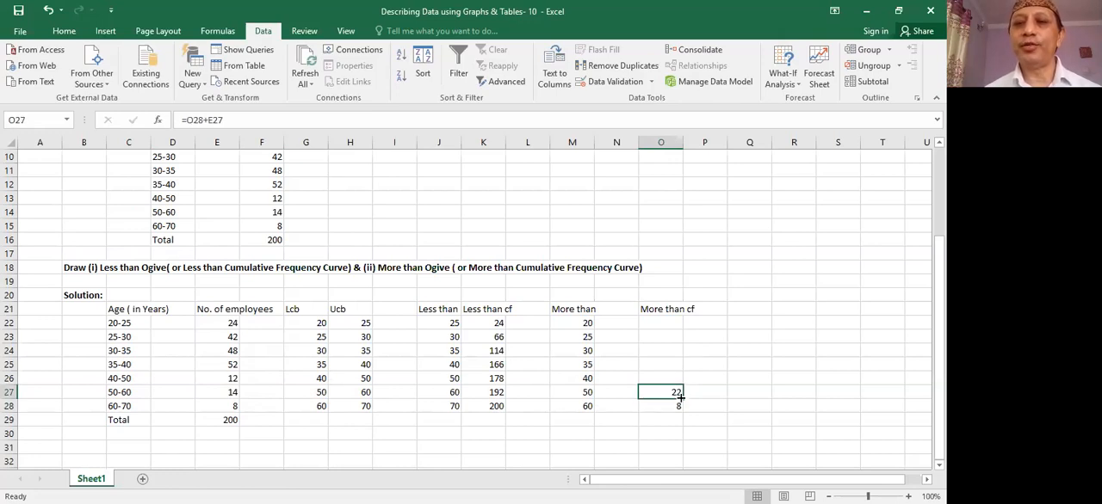
pyautogui.moveTo(680, 396); pyautogui.dragTo(670, 318)
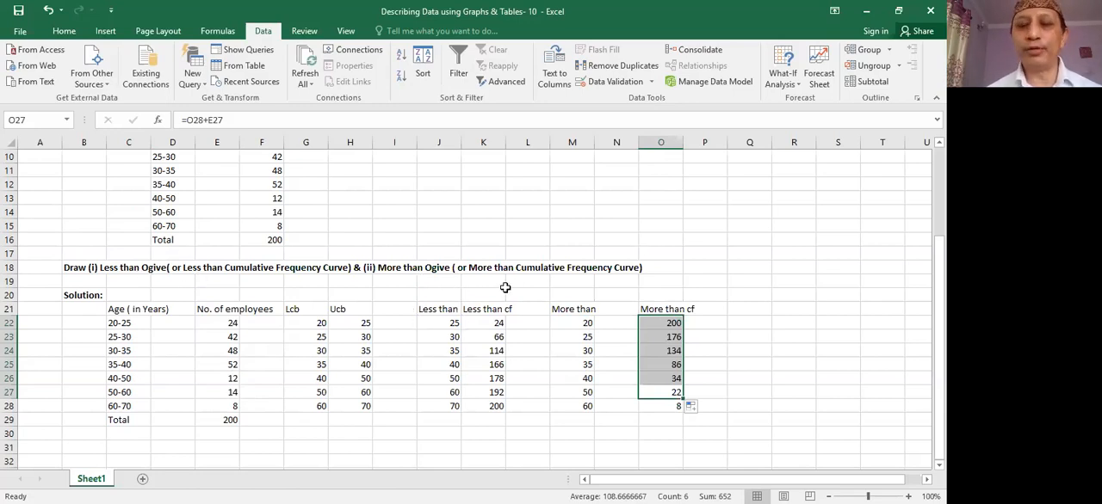
# - Select the Less than and Less than cf data in J21:L28 for charting
pyautogui.click(443, 309)
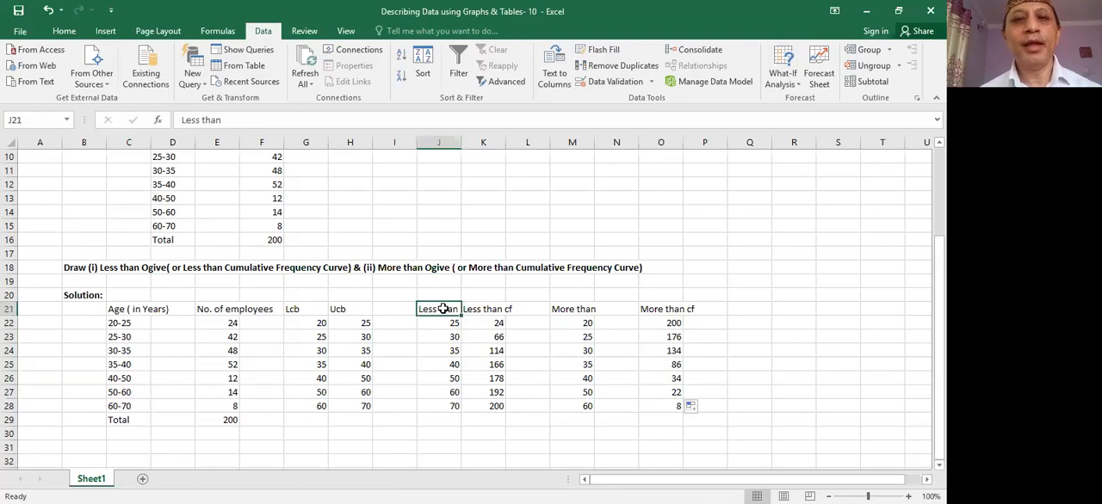
pyautogui.moveTo(443, 309); pyautogui.dragTo(512, 400)
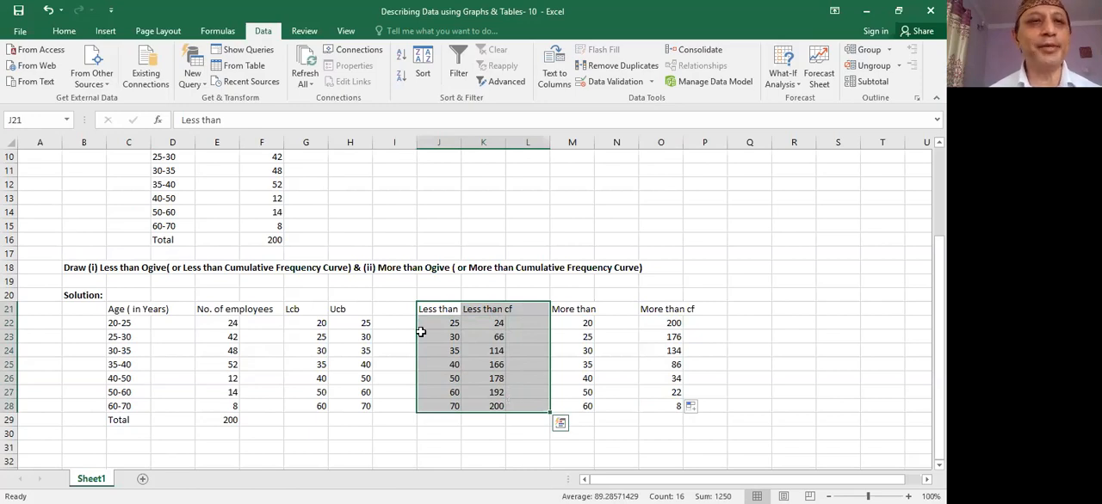
pyautogui.click(104, 31)
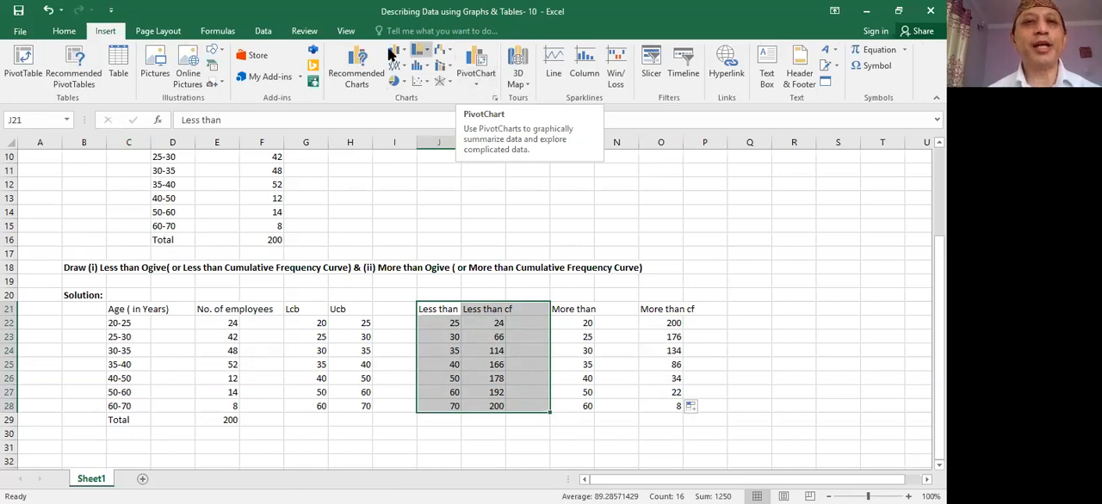
pyautogui.click(363, 76)
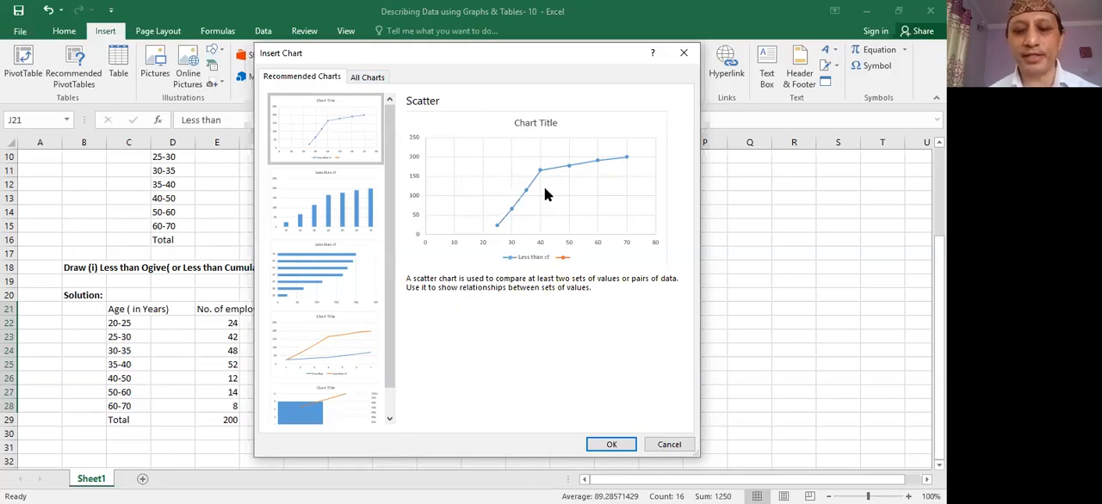
pyautogui.click(367, 77)
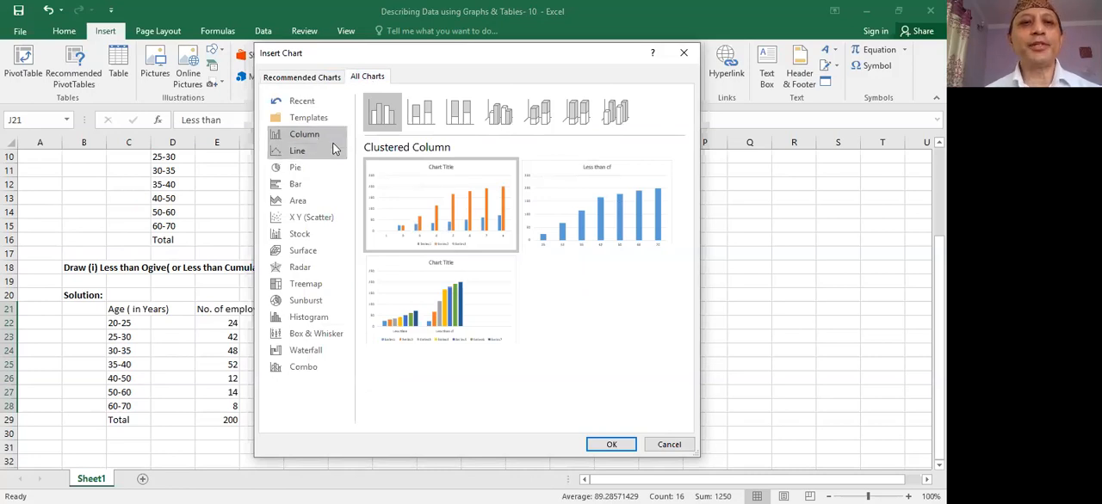
pyautogui.click(315, 221)
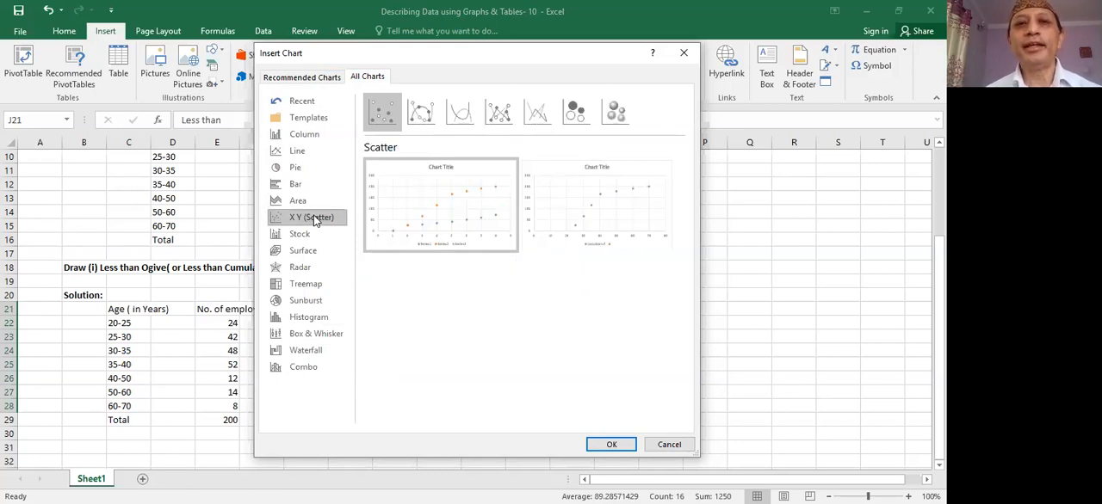
pyautogui.click(421, 113)
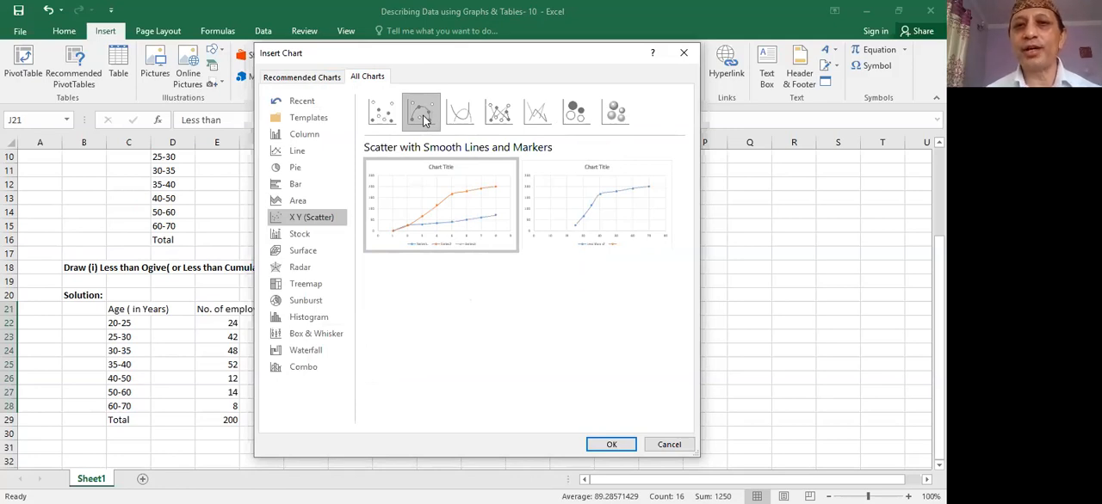
pyautogui.moveTo(443, 189)
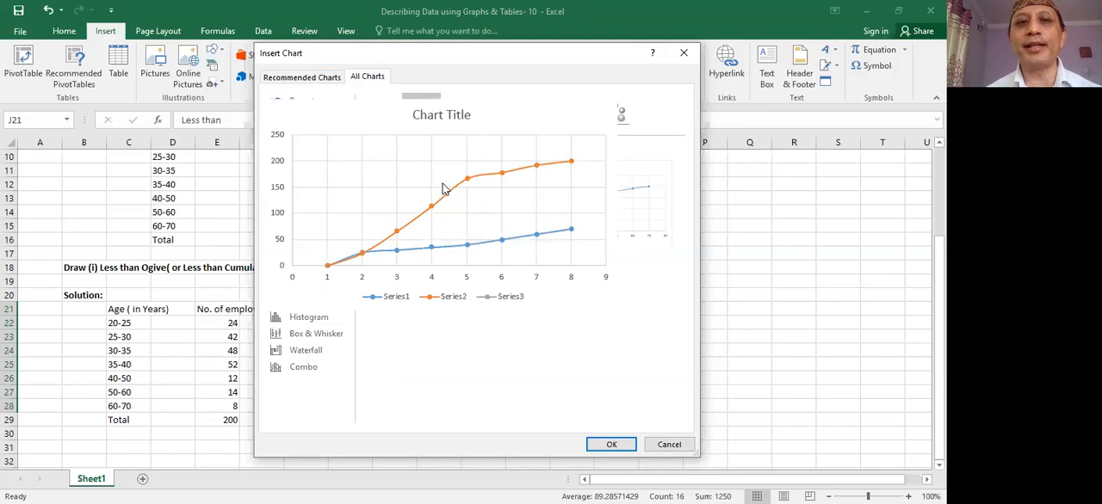
pyautogui.moveTo(602, 198)
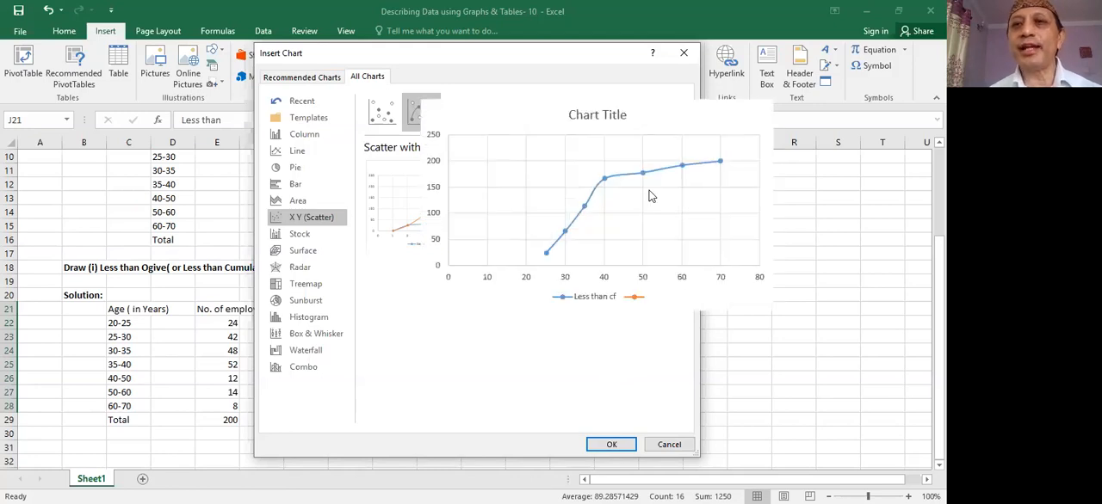
pyautogui.click(681, 56)
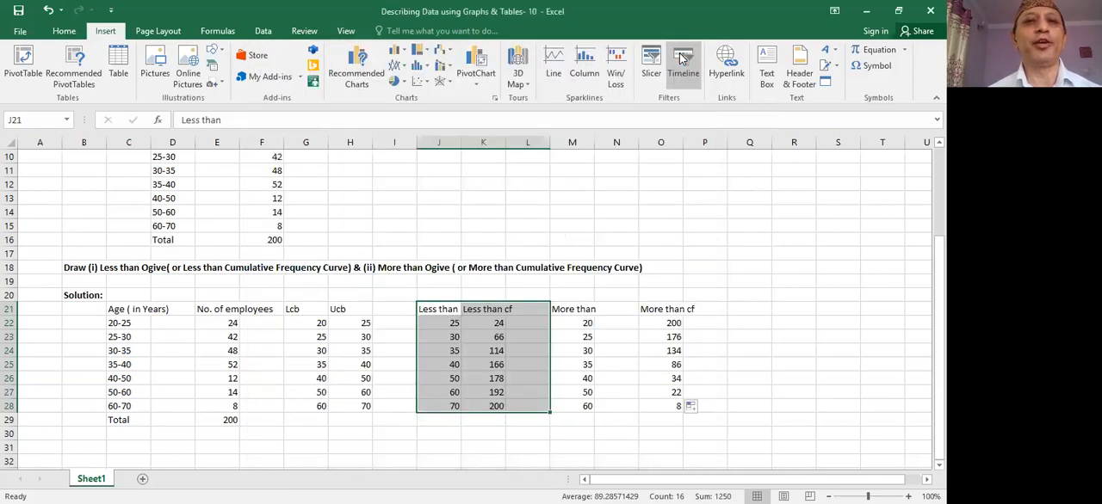
# - Insert a Scatter with Smooth Lines and Markers chart plotting Less than cf against Less than, and place it beside the Less than column
pyautogui.click(419, 84)
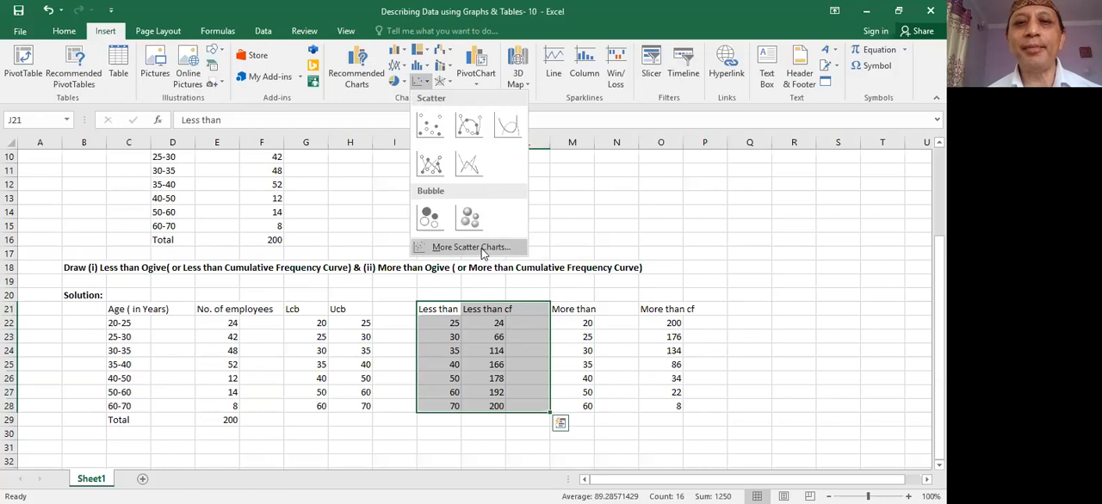
pyautogui.click(481, 247)
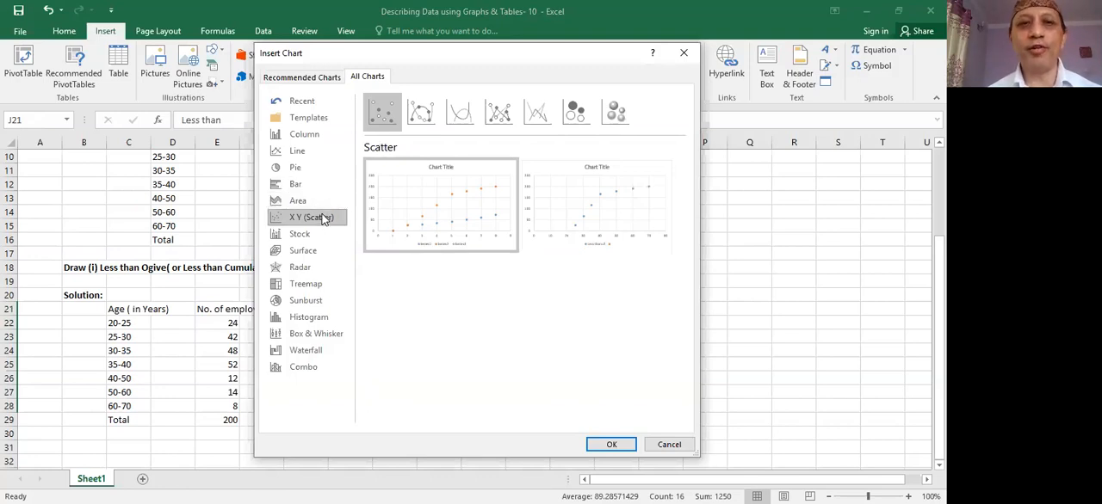
pyautogui.click(422, 115)
pyautogui.moveTo(543, 166)
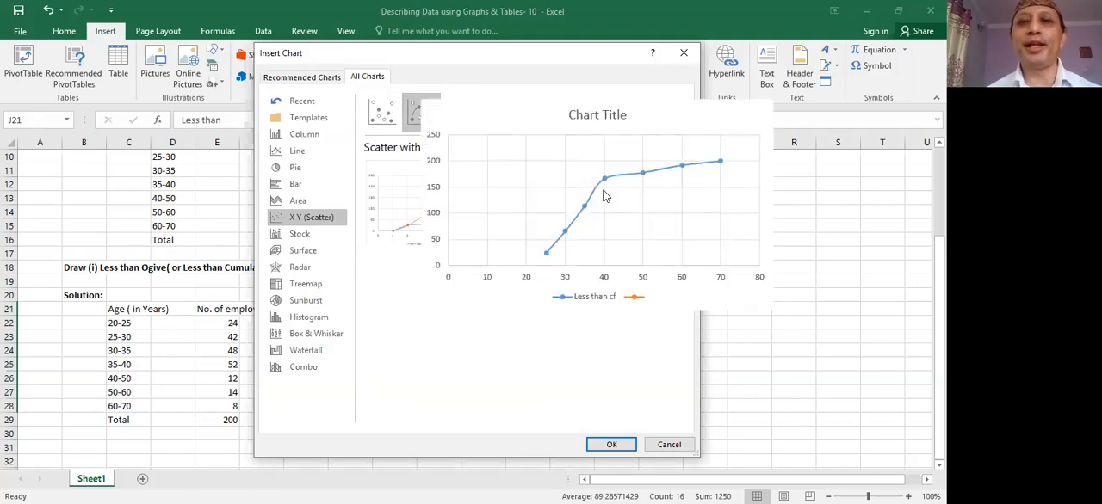
pyautogui.click(611, 445)
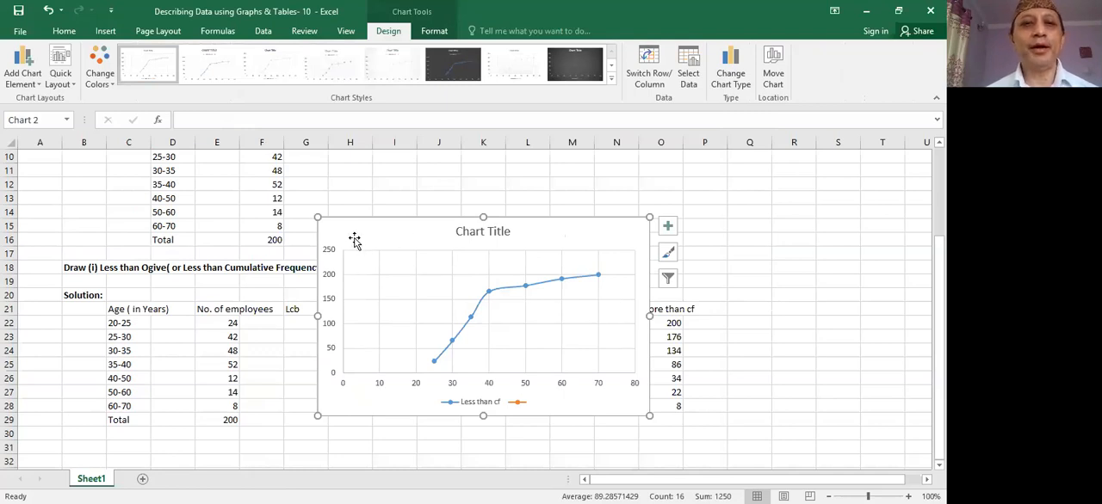
pyautogui.moveTo(354, 236)
pyautogui.mouseDown()
pyautogui.moveTo(491, 295)
pyautogui.moveTo(450, 318)
pyautogui.moveTo(534, 309)
pyautogui.moveTo(525, 309)
pyautogui.mouseUp()
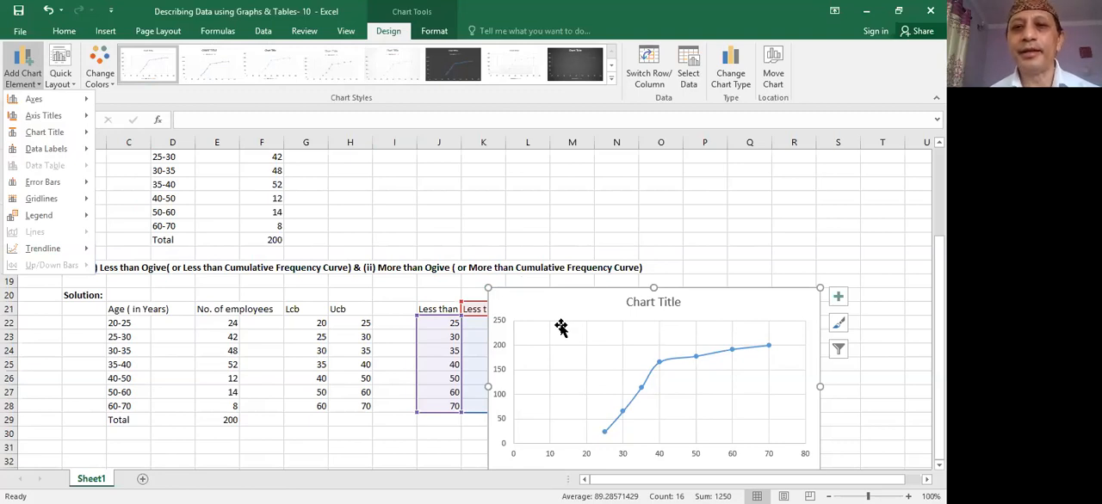
# - Add axis titles to the less than ogive chart, keeping its axes shown
pyautogui.click(838, 298)
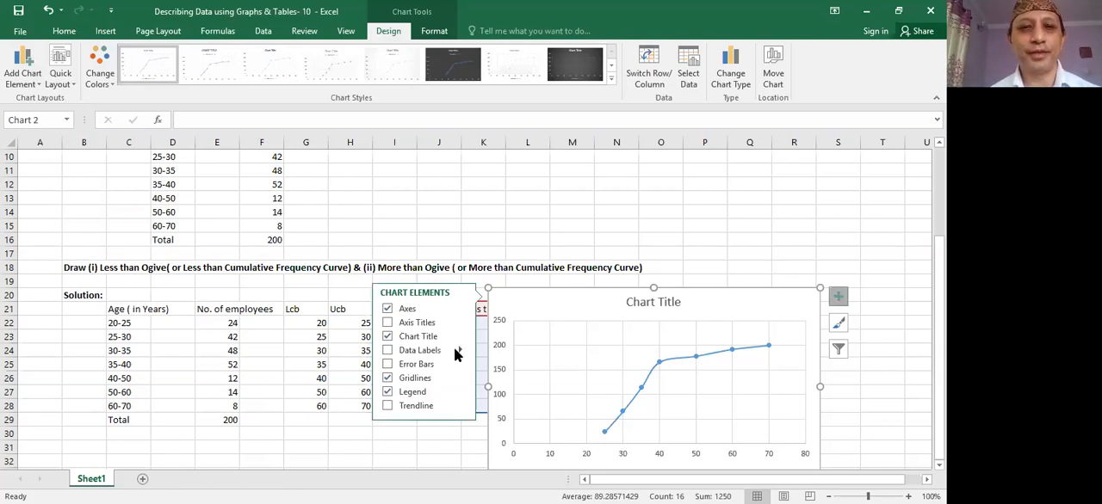
pyautogui.click(408, 310)
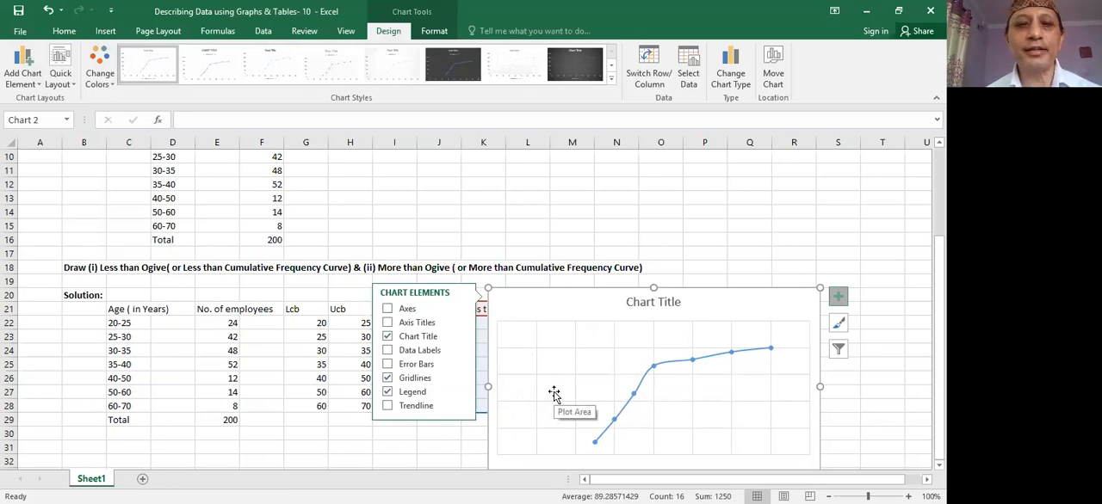
pyautogui.click(388, 310)
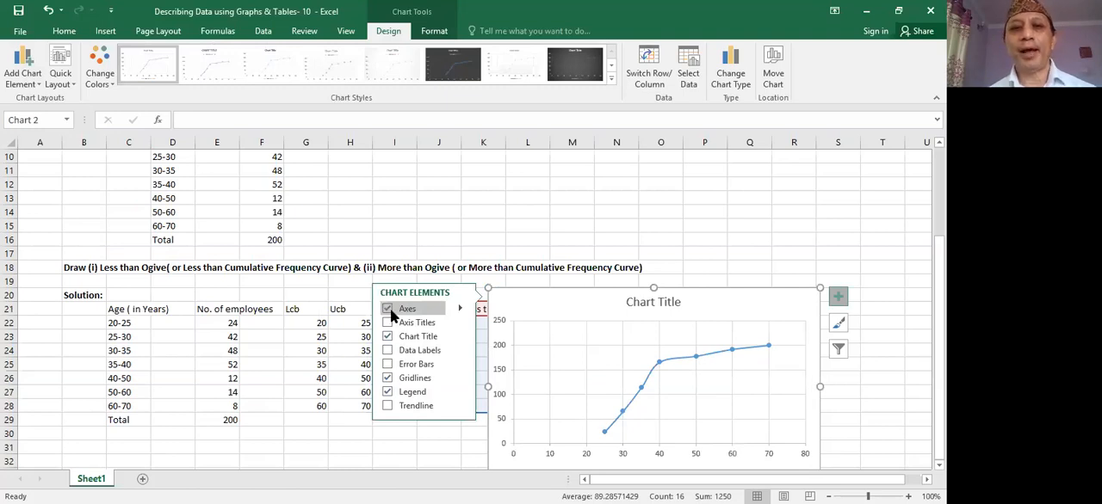
pyautogui.click(412, 325)
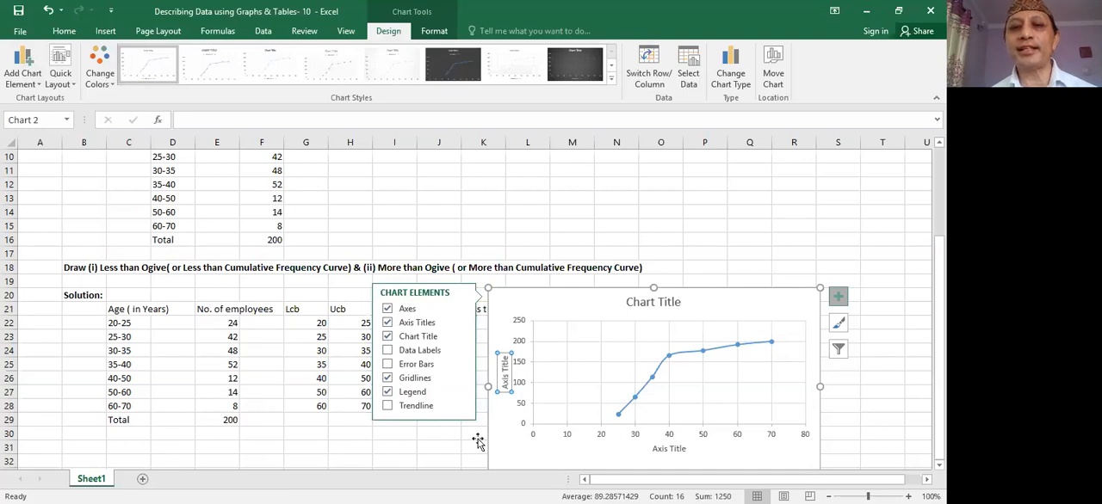
pyautogui.click(443, 437)
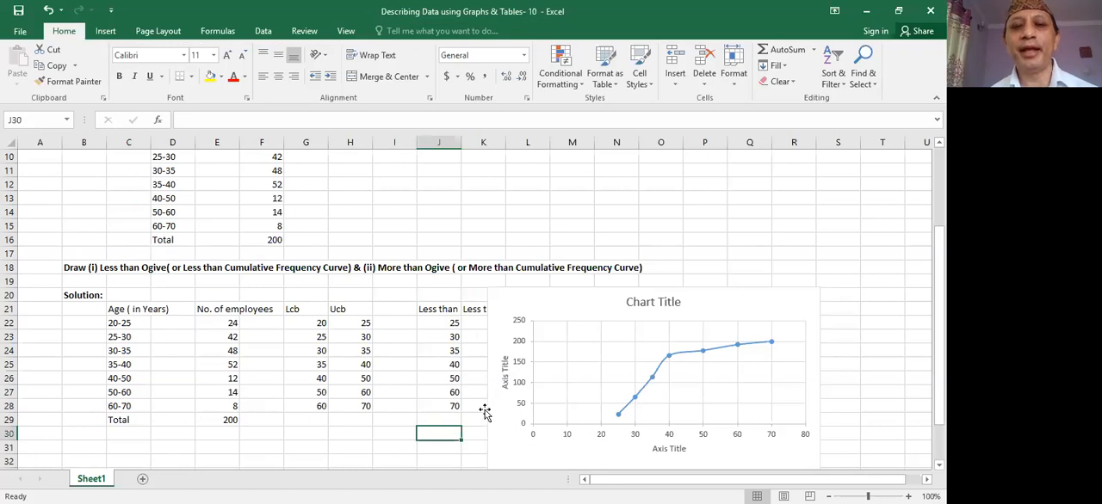
# - Set the chart's vertical axis title to "No. of employees"
pyautogui.click(505, 382)
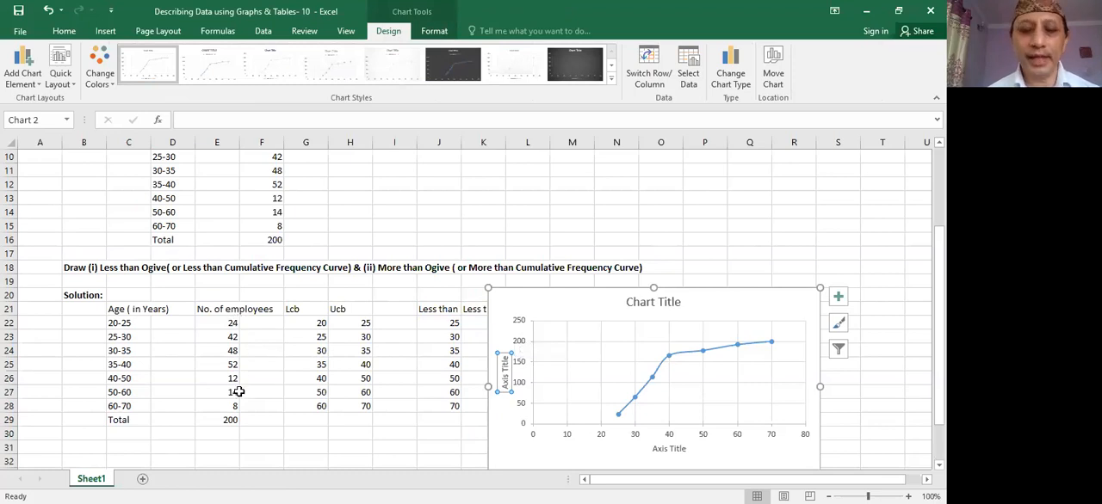
pyautogui.write('N')
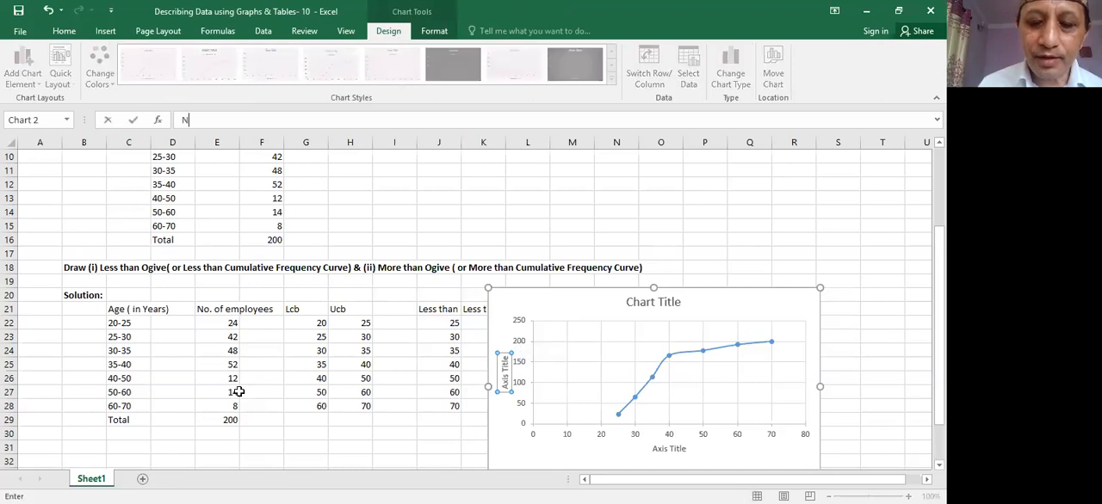
pyautogui.write('o. of')
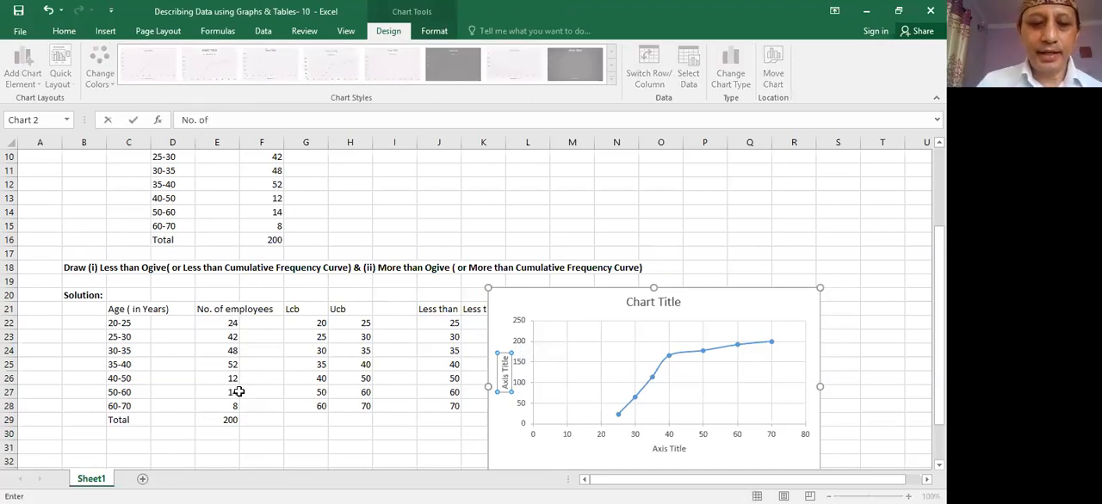
pyautogui.write(' emp')
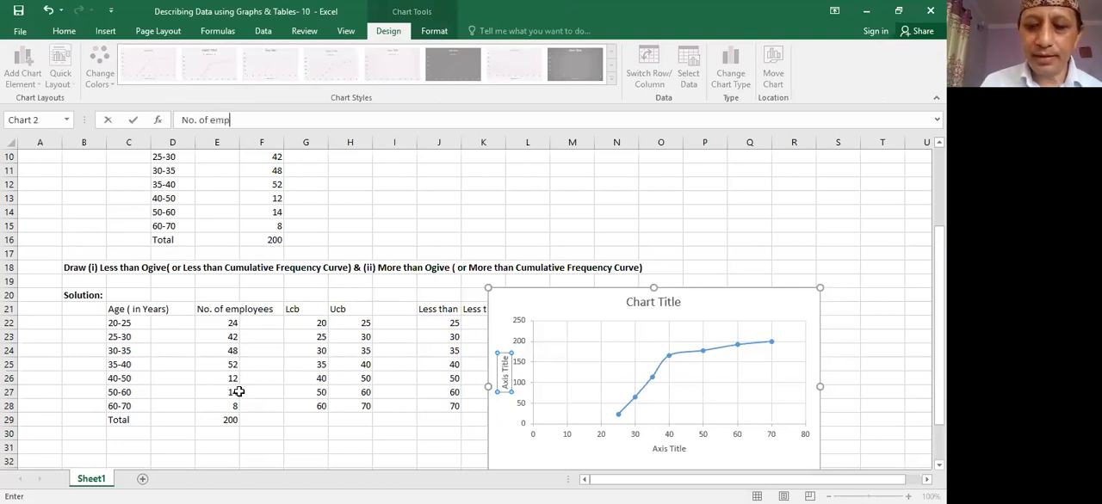
pyautogui.write('loyees')
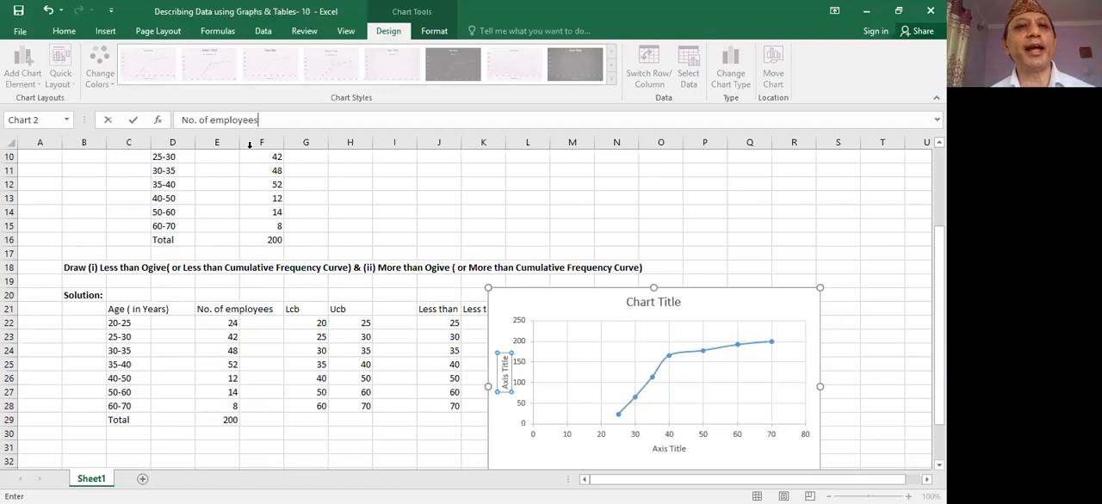
pyautogui.press('Return')
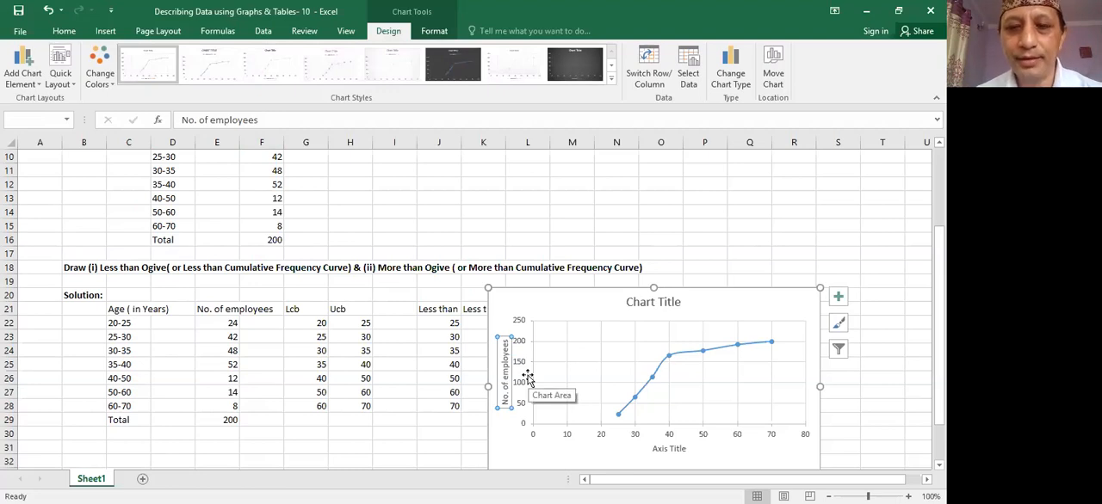
# - Set the less than ogive chart's horizontal axis title to "Age ( in Years)"
pyautogui.click(659, 448)
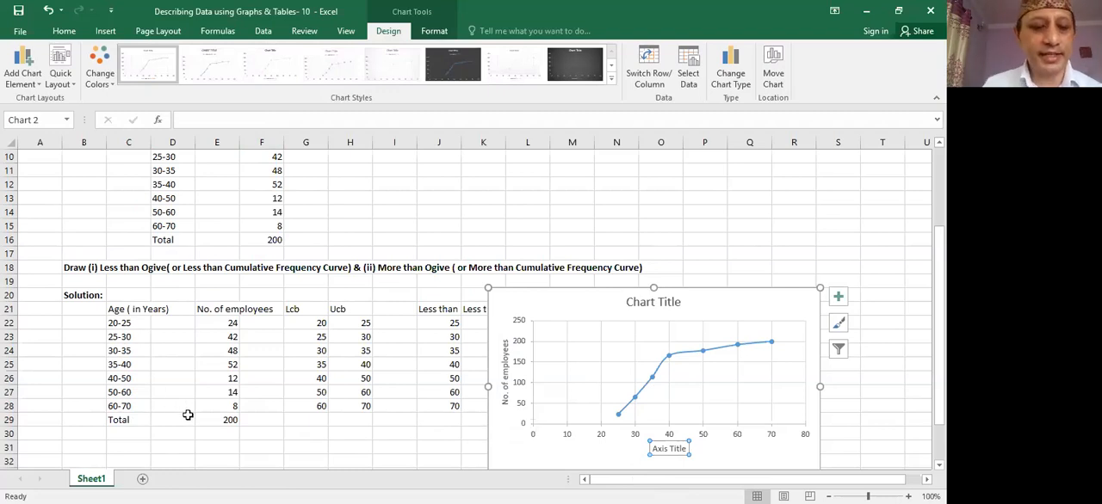
pyautogui.write('Ag')
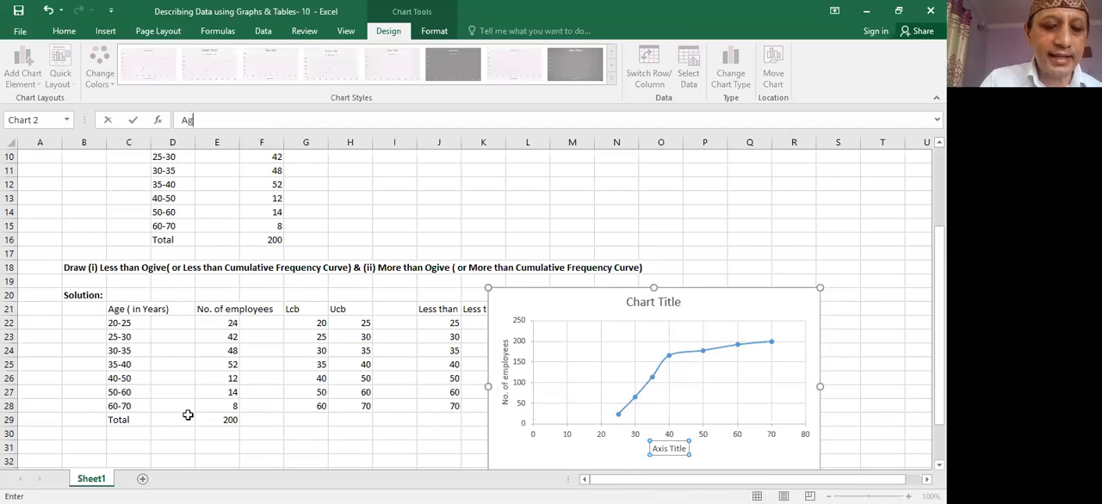
pyautogui.write('e ( in')
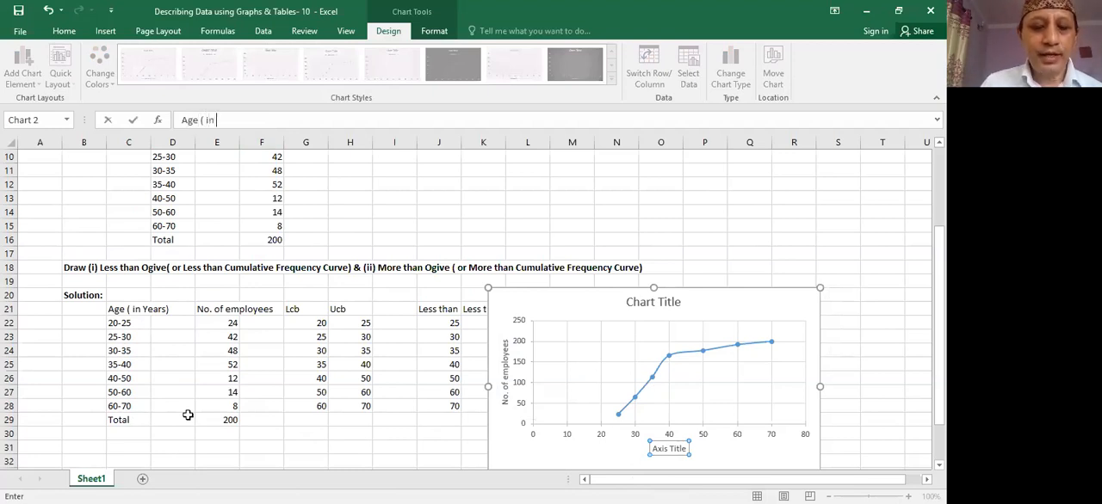
pyautogui.write(' Ye')
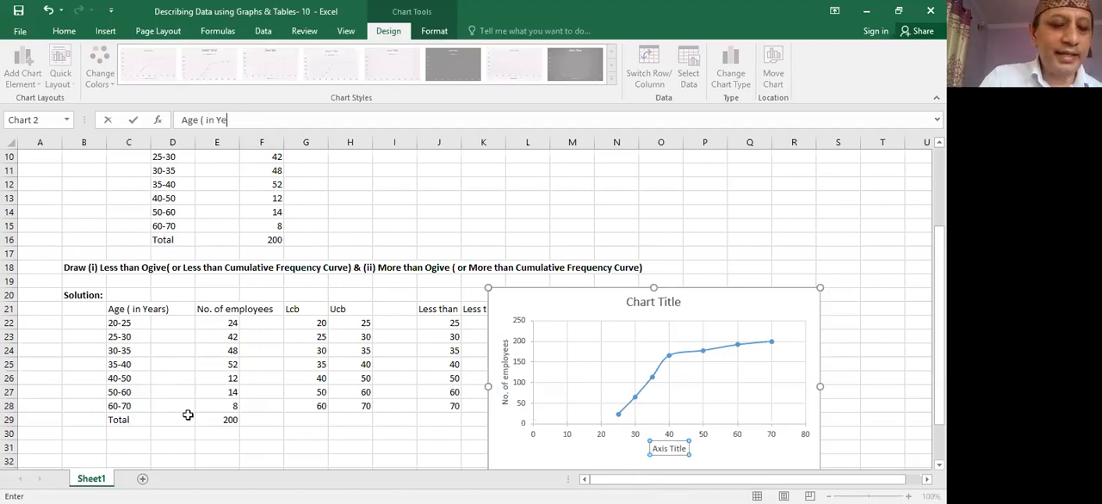
pyautogui.write('ars)')
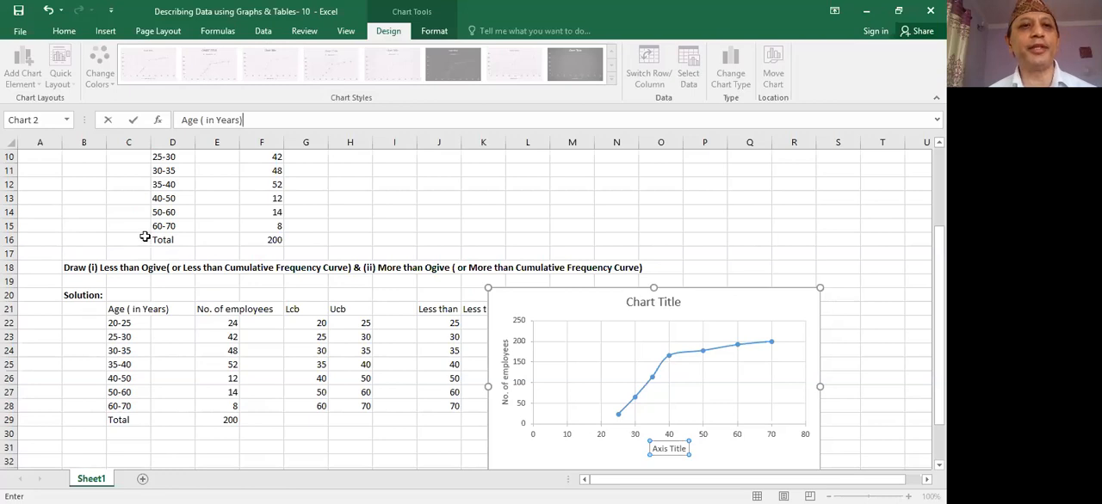
pyautogui.press('Return')
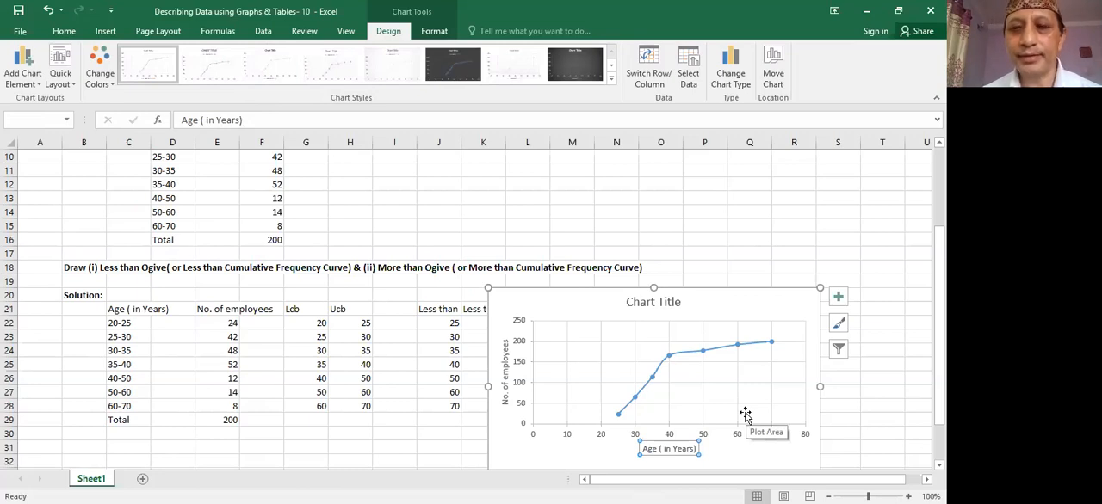
# - Enter "Age of the Working Staffs in a Hospital" in cell I6
pyautogui.click(838, 301)
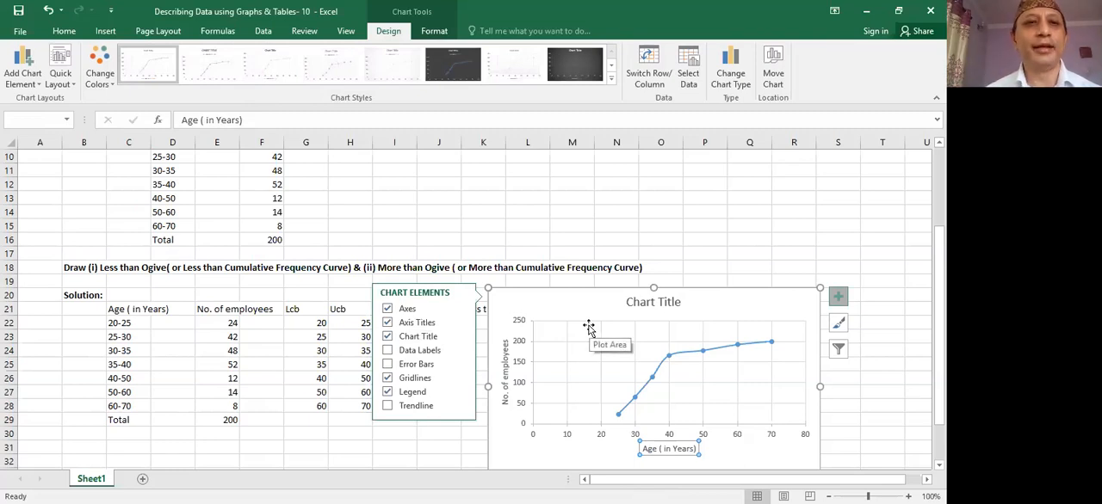
pyautogui.click(392, 231)
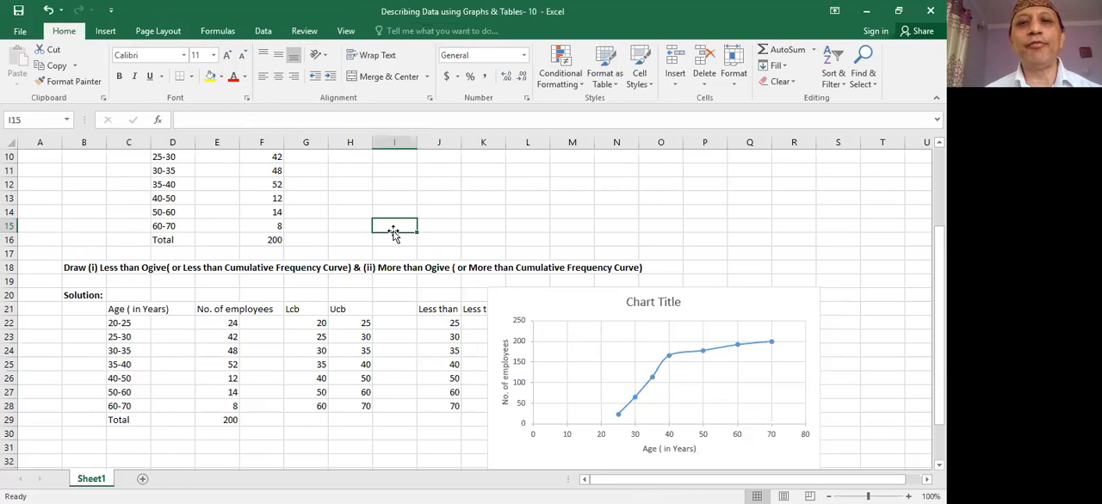
pyautogui.press('Up')
pyautogui.press('Up')
pyautogui.press('Up')
pyautogui.press('Up')
pyautogui.press('Up')
pyautogui.press('Up')
pyautogui.press('Up')
pyautogui.press('Up')
pyautogui.press('Up')
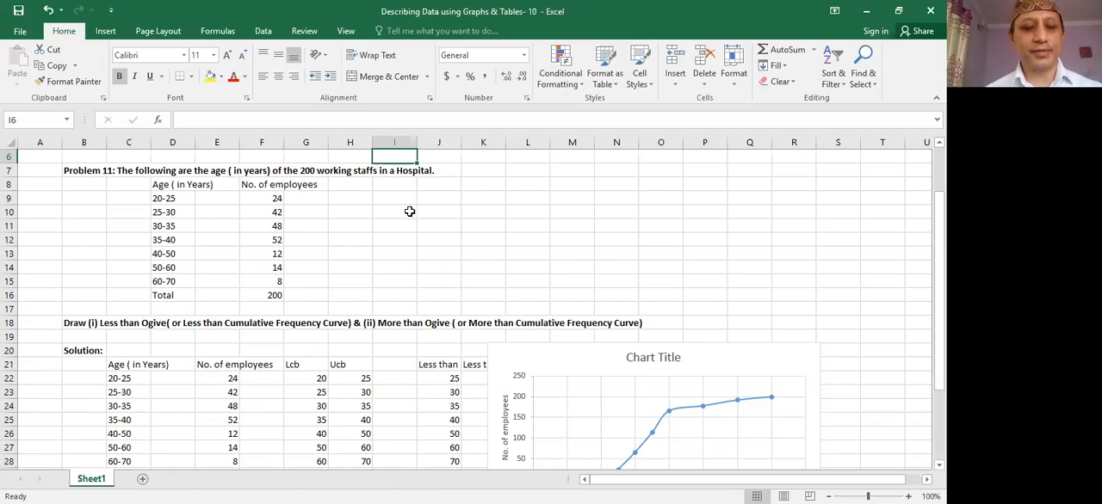
pyautogui.write('A')
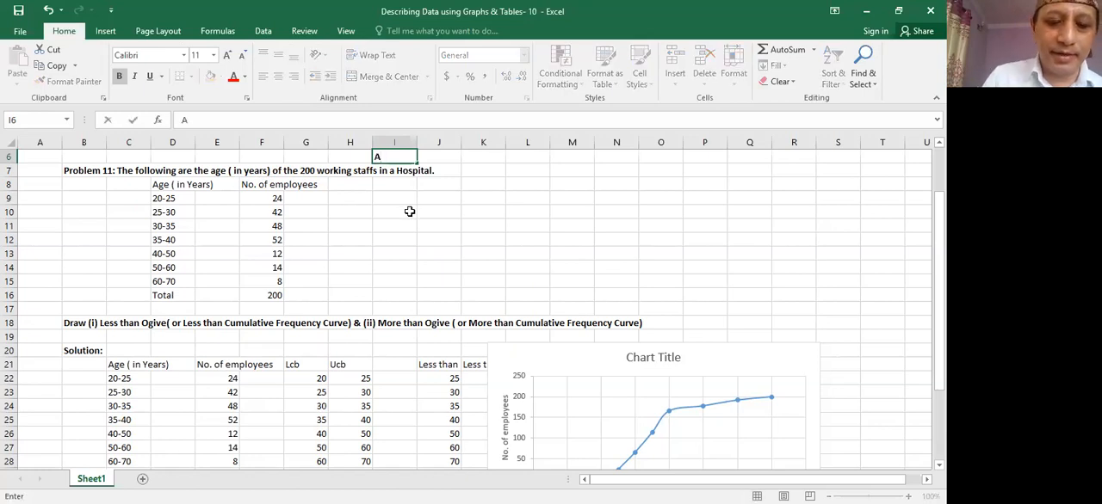
pyautogui.write('ge o')
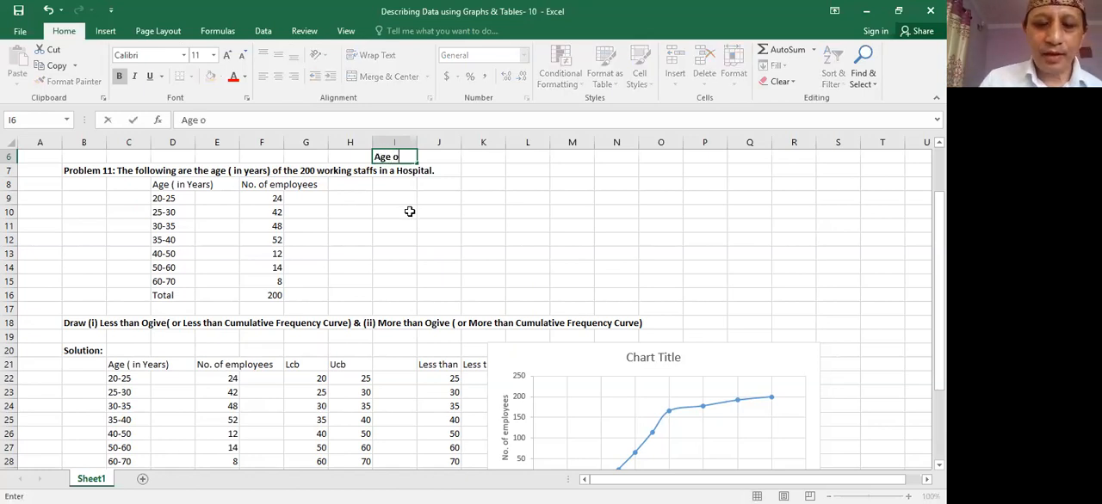
pyautogui.write('f')
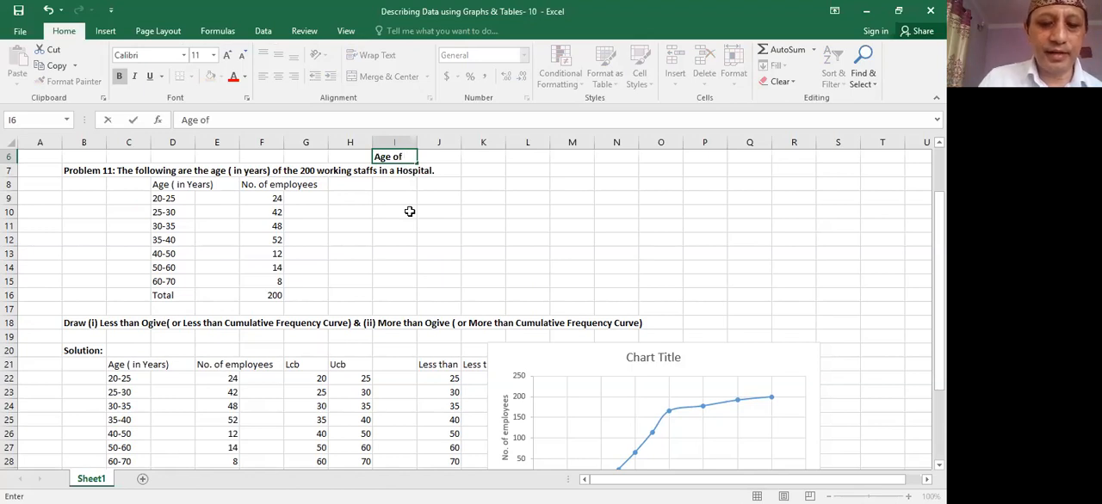
pyautogui.write(' the')
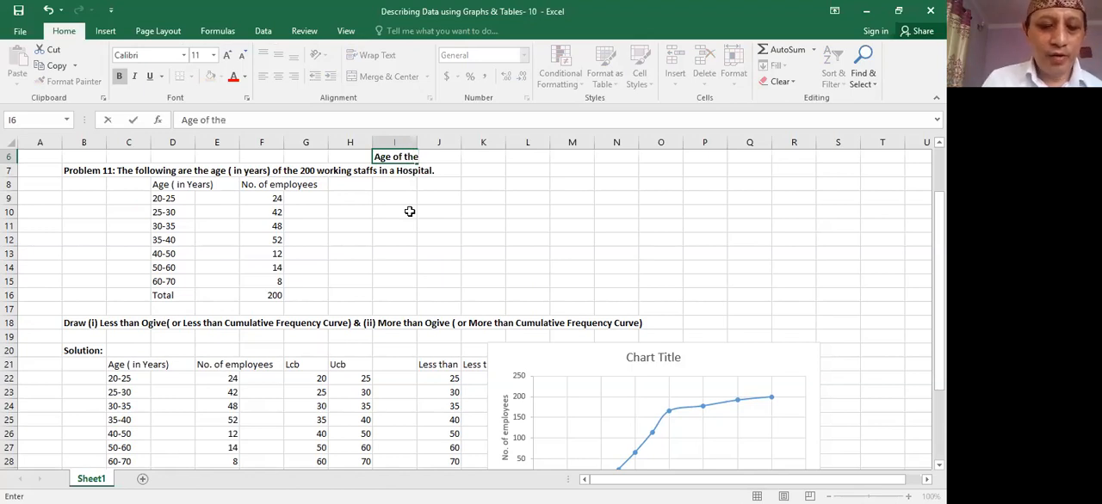
pyautogui.write(' W')
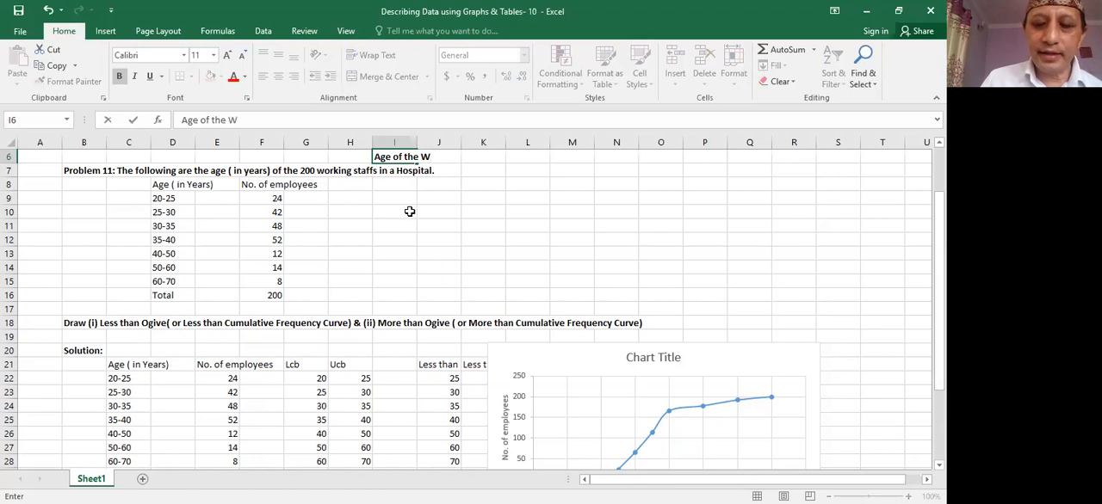
pyautogui.write('ork')
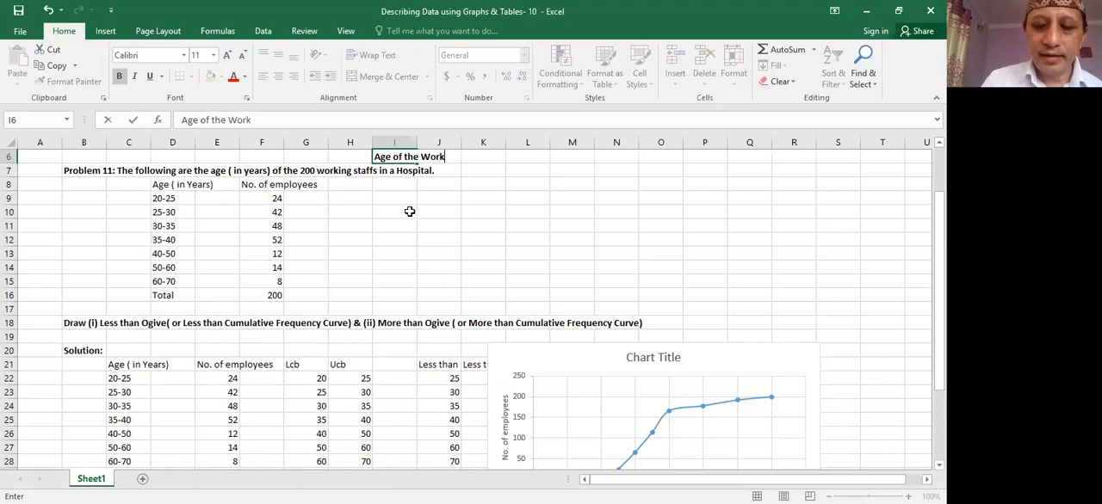
pyautogui.write('ing')
pyautogui.write(' S')
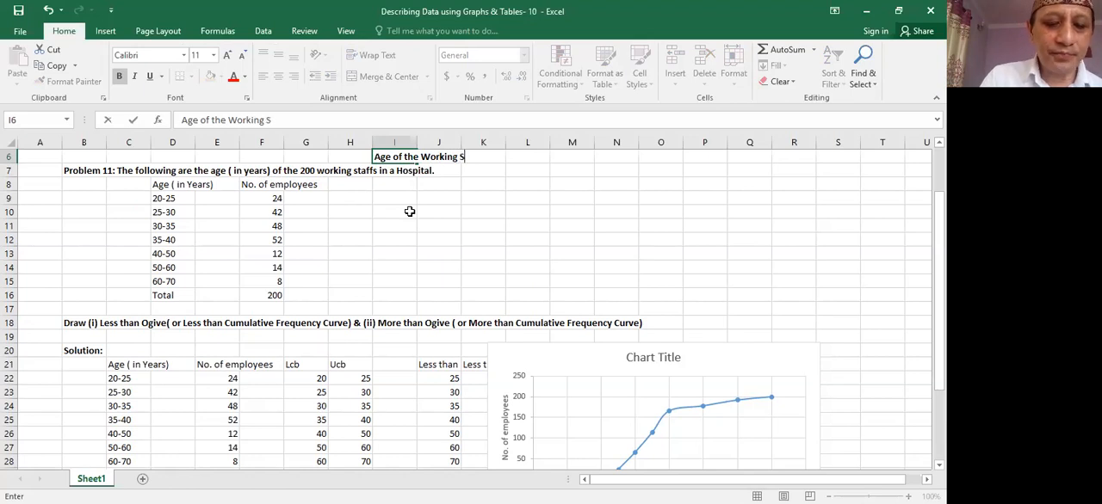
pyautogui.write('taff')
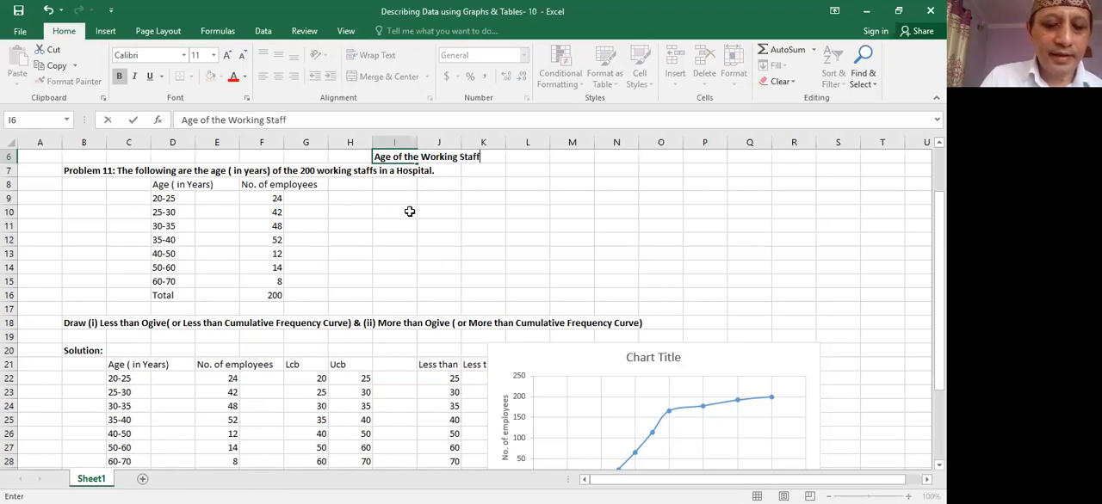
pyautogui.write('s in a')
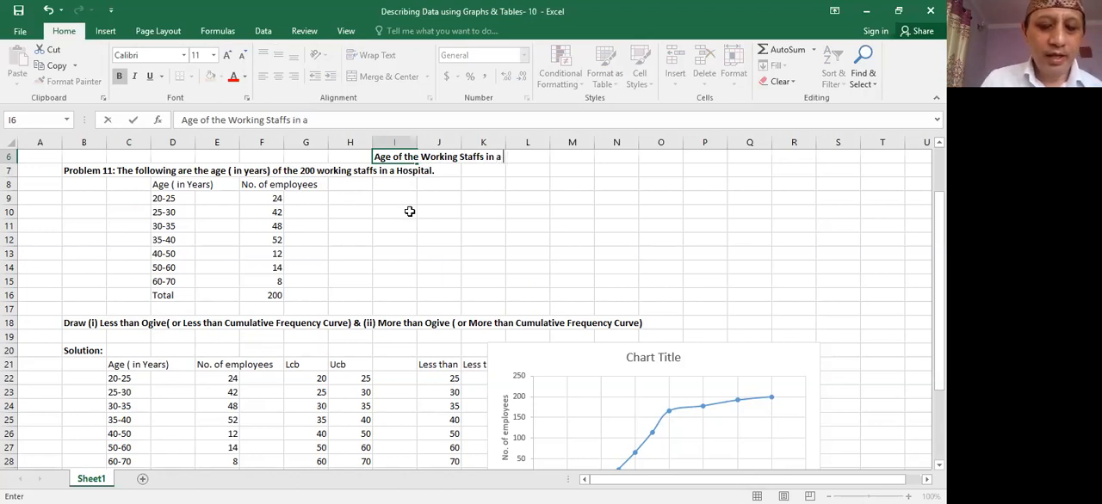
pyautogui.write(' Hos')
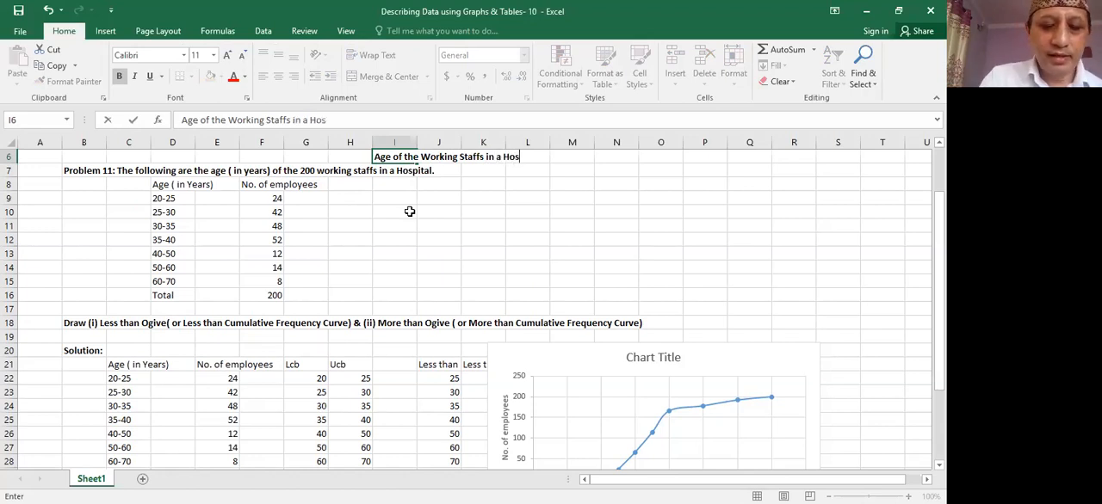
pyautogui.write('pital')
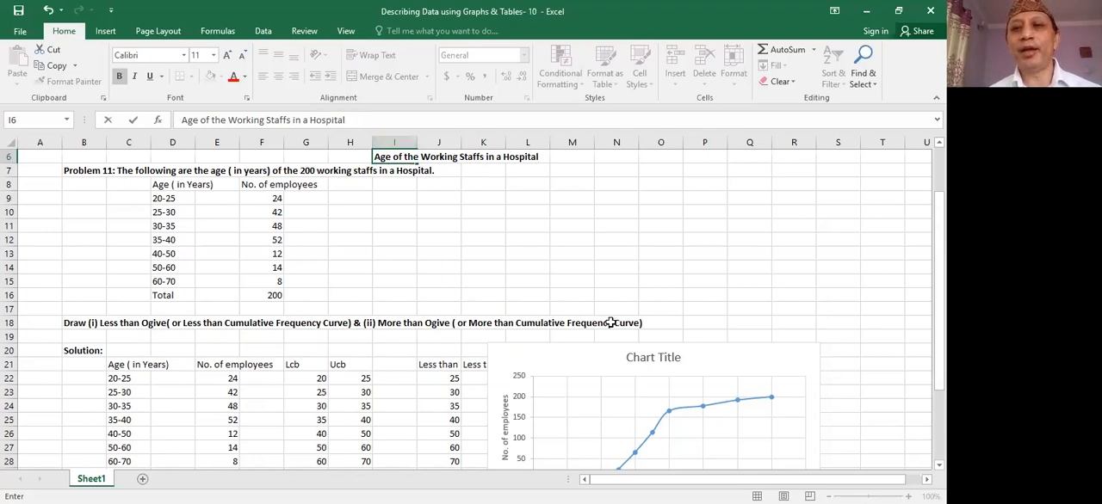
pyautogui.click(641, 357)
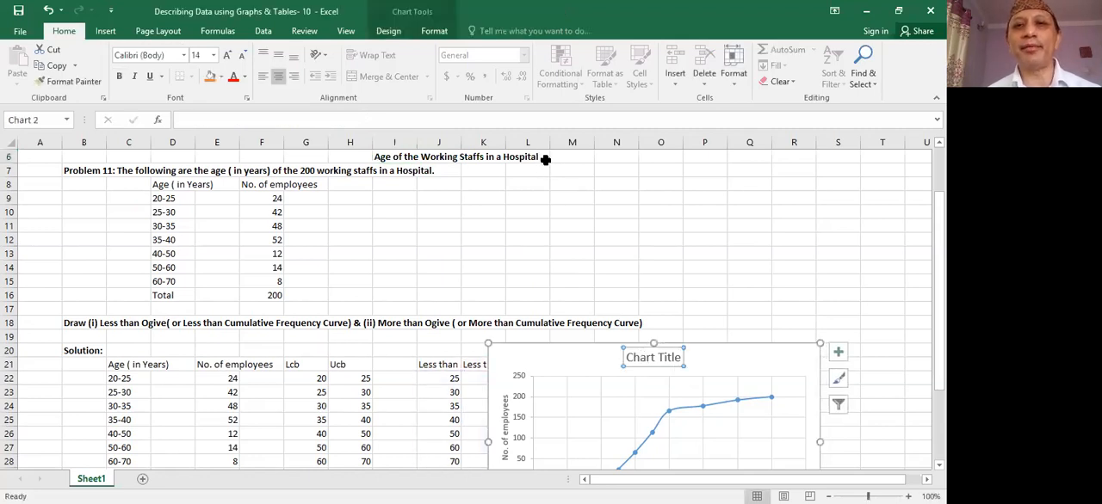
# - Clear the contents of cells I6:L6 above the problem statement
pyautogui.click(508, 158)
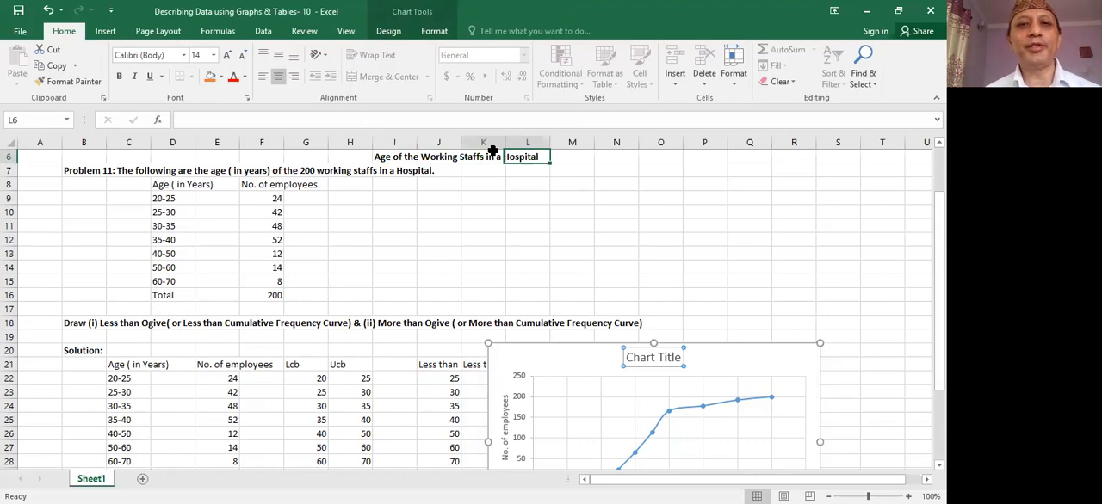
pyautogui.moveTo(492, 150); pyautogui.dragTo(396, 198)
pyautogui.press('Delete')
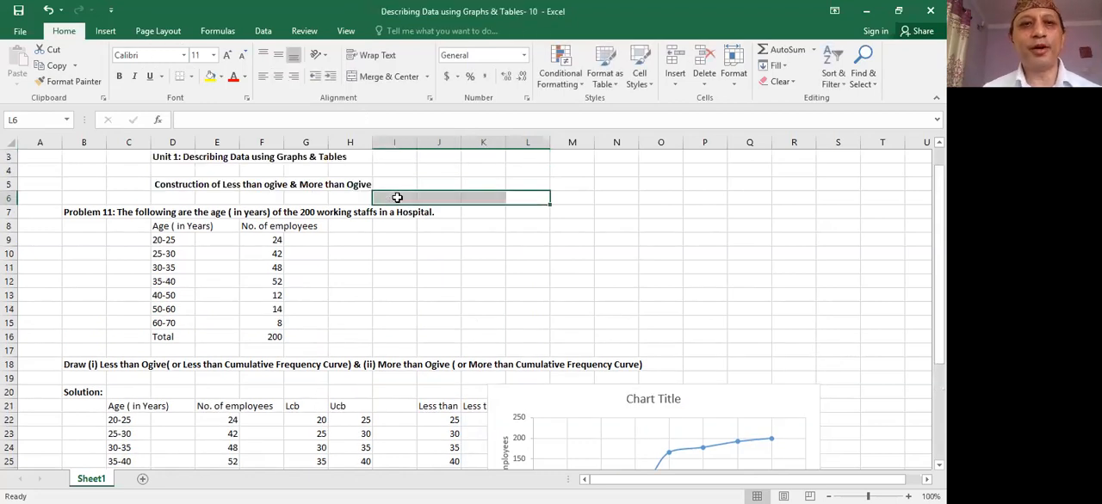
# - Enter "Age of the Working Staffs in A Hospital" as the text of the less than ogive's chart title
pyautogui.click(643, 396)
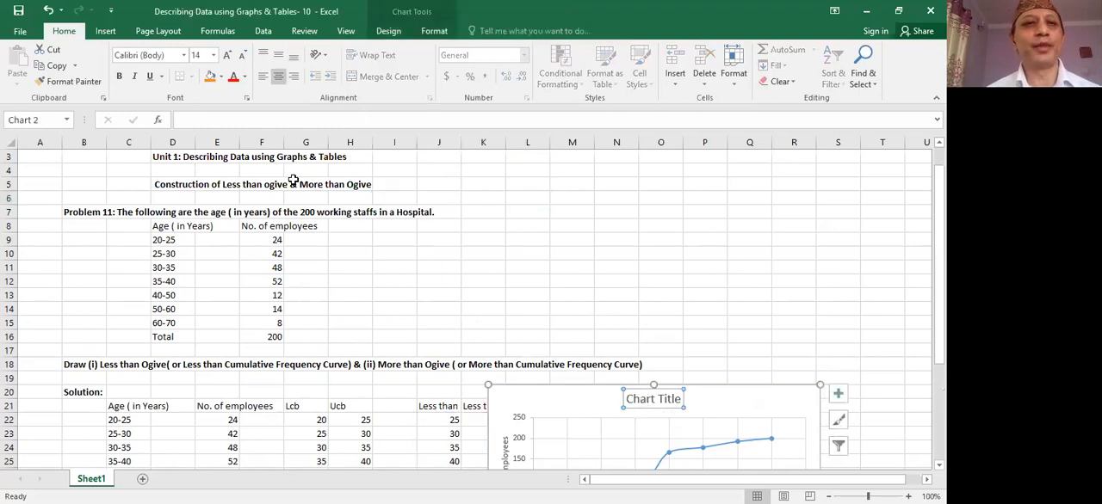
pyautogui.click(189, 120)
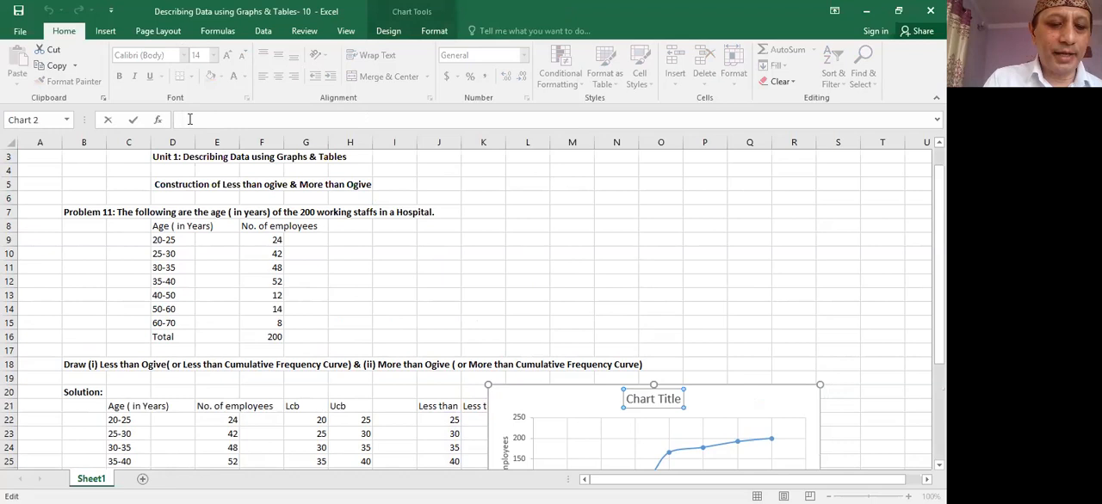
pyautogui.write('Age')
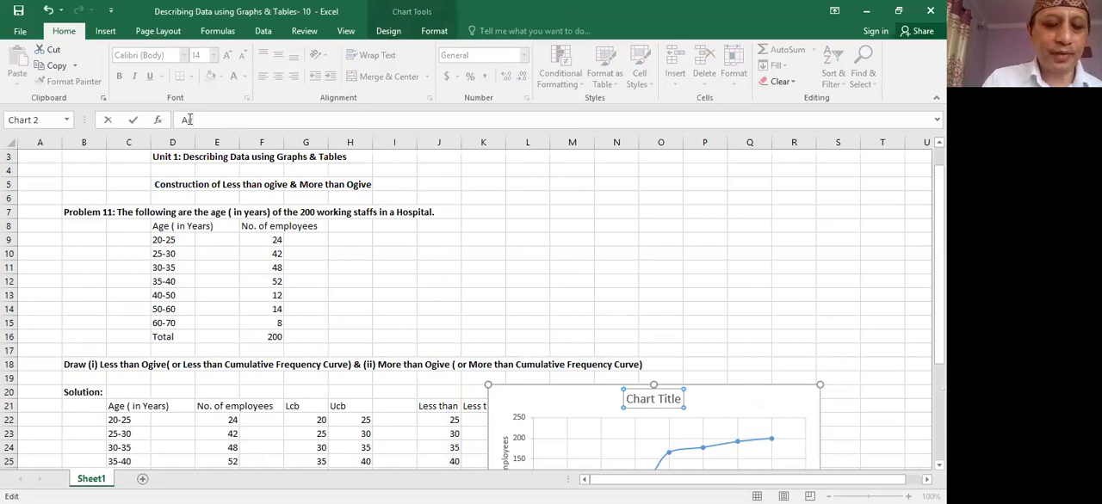
pyautogui.write(' of the')
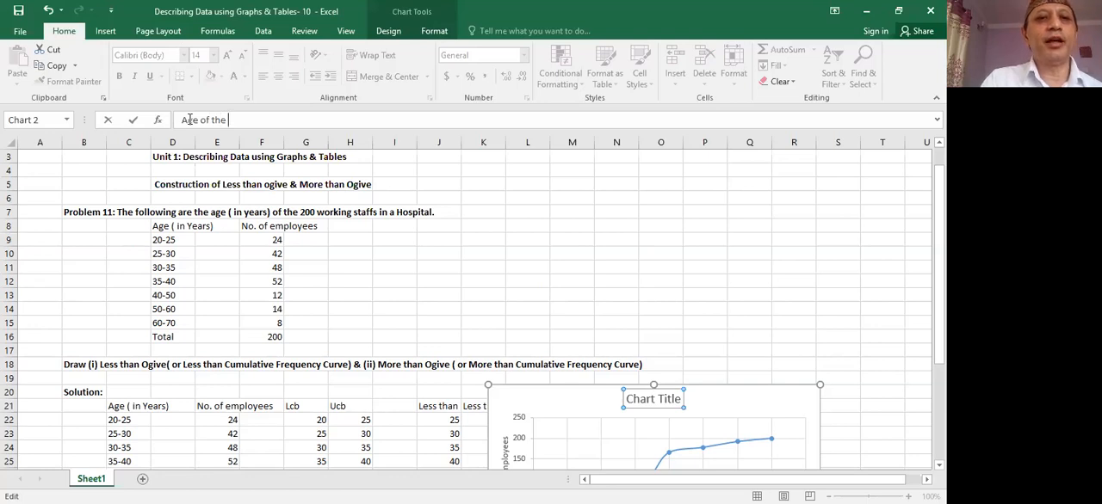
pyautogui.write('Working S')
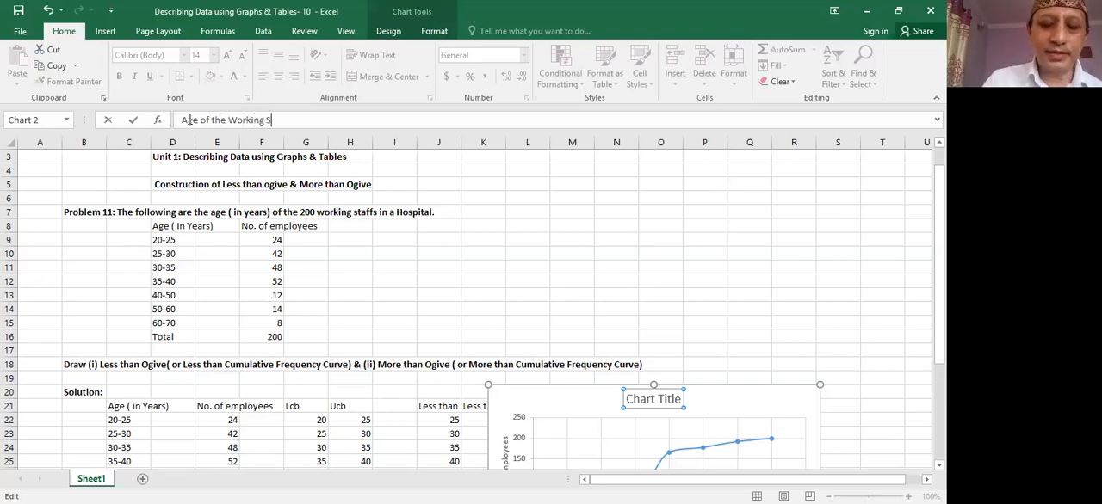
pyautogui.write('taffs')
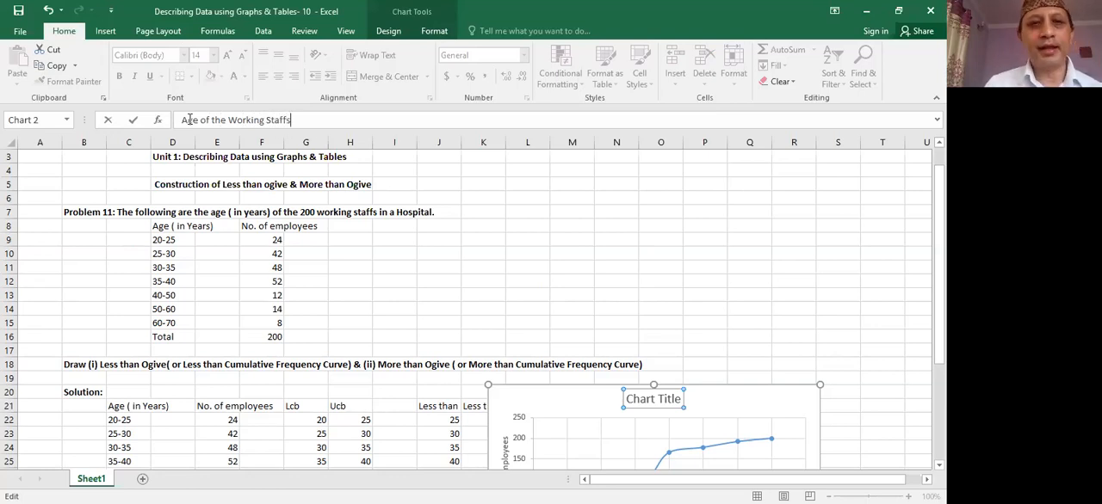
pyautogui.write(' in')
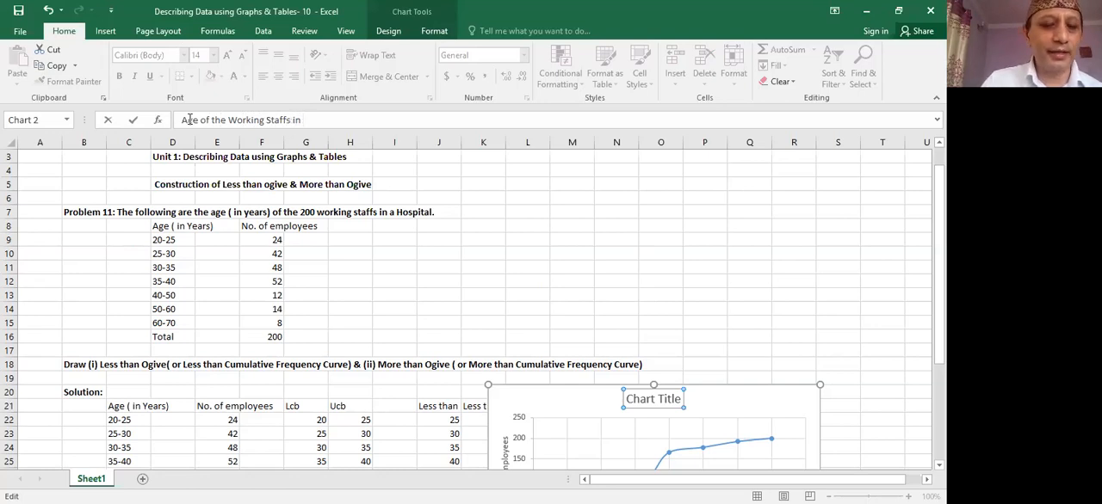
pyautogui.write(' A')
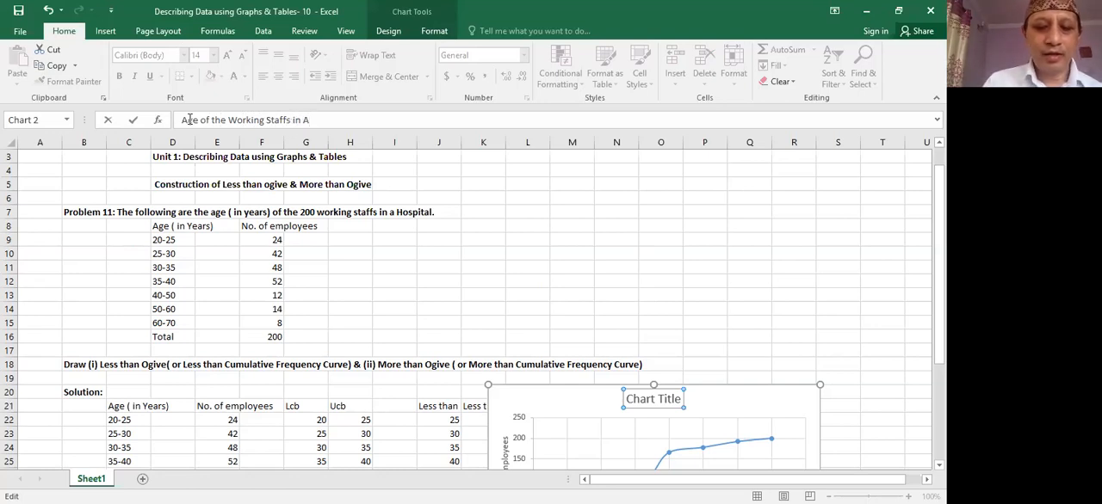
pyautogui.write(' Hosp')
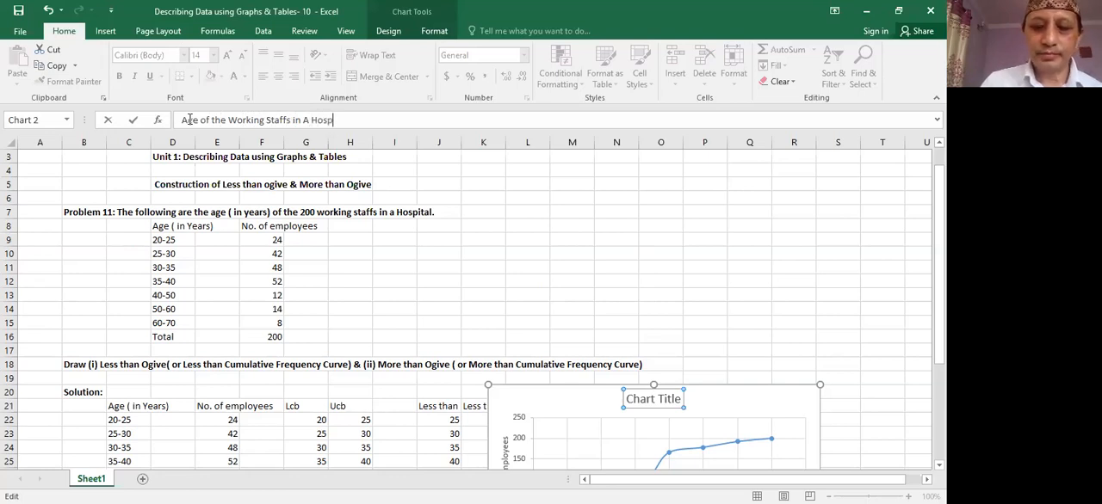
pyautogui.write('ital')
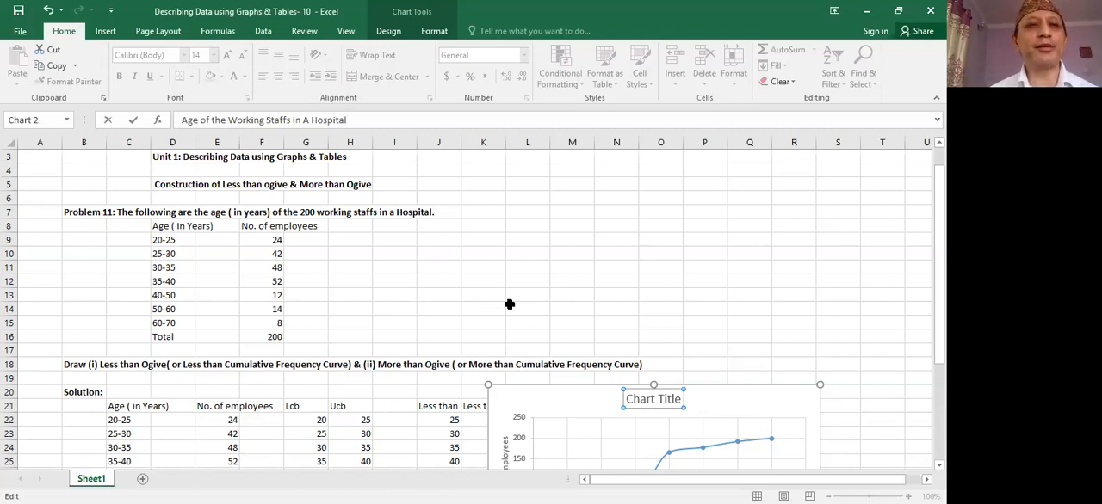
# - Add "Less than Ogive showing" before the existing text of the less than ogive's chart title and apply it
pyautogui.click(182, 120)
pyautogui.write('Less')
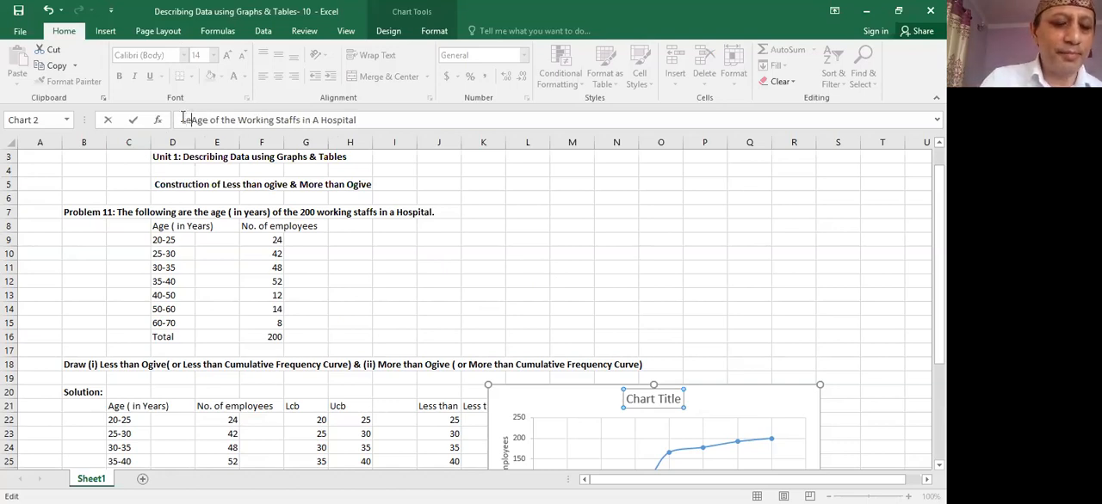
pyautogui.write(' t')
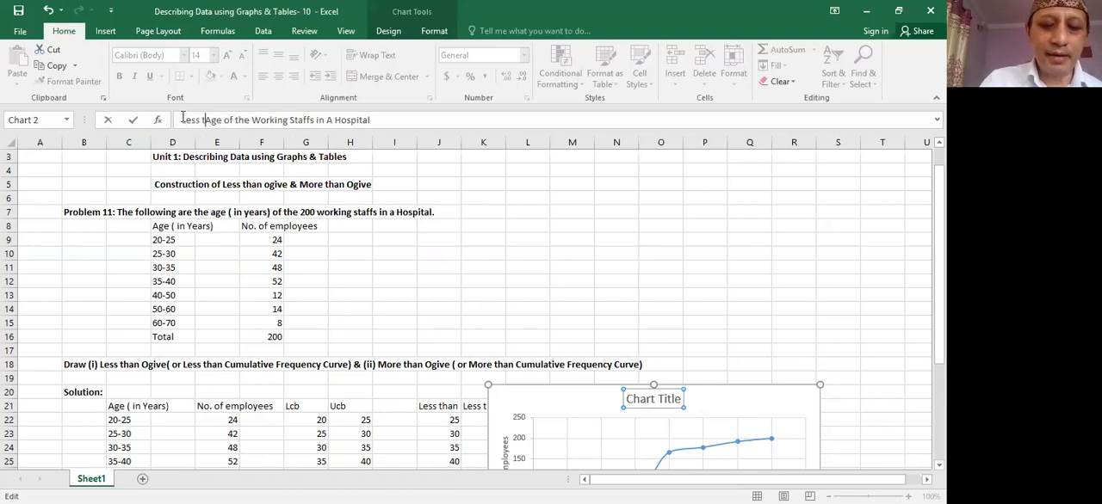
pyautogui.write('han Og')
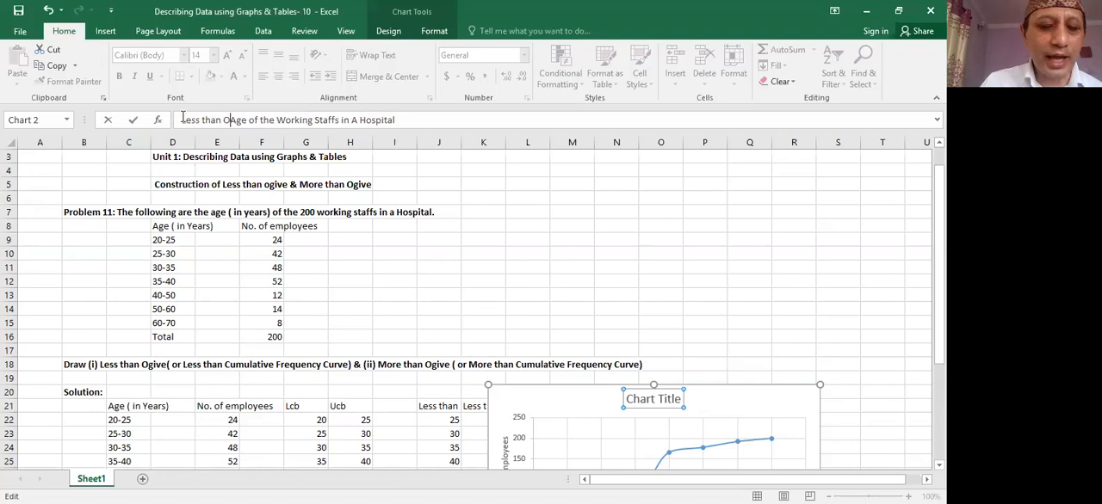
pyautogui.write('i')
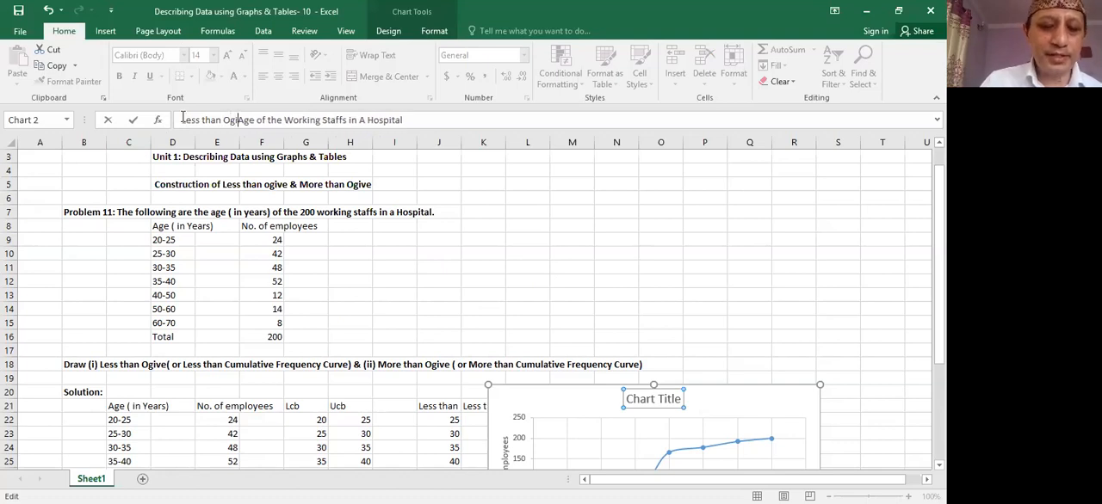
pyautogui.write('ve')
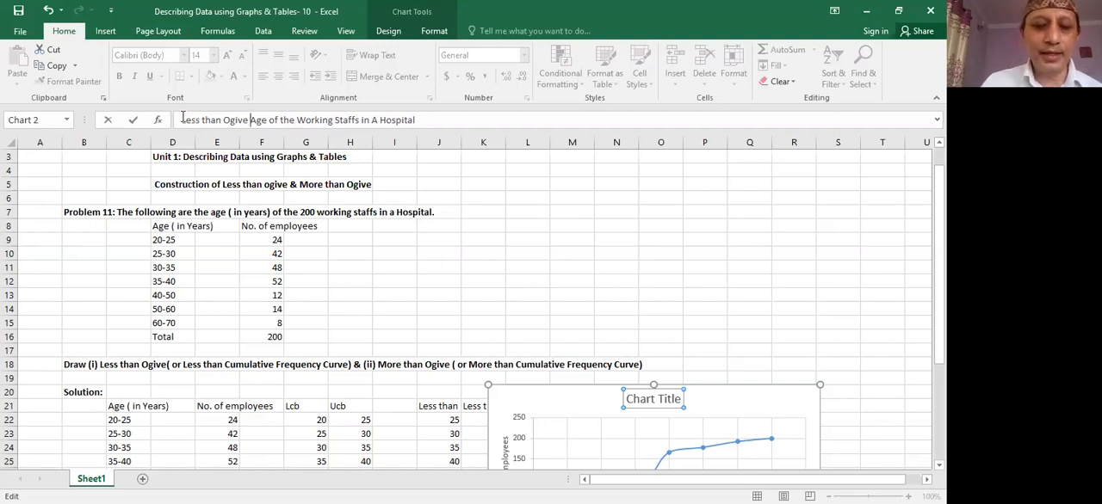
pyautogui.write(' showin')
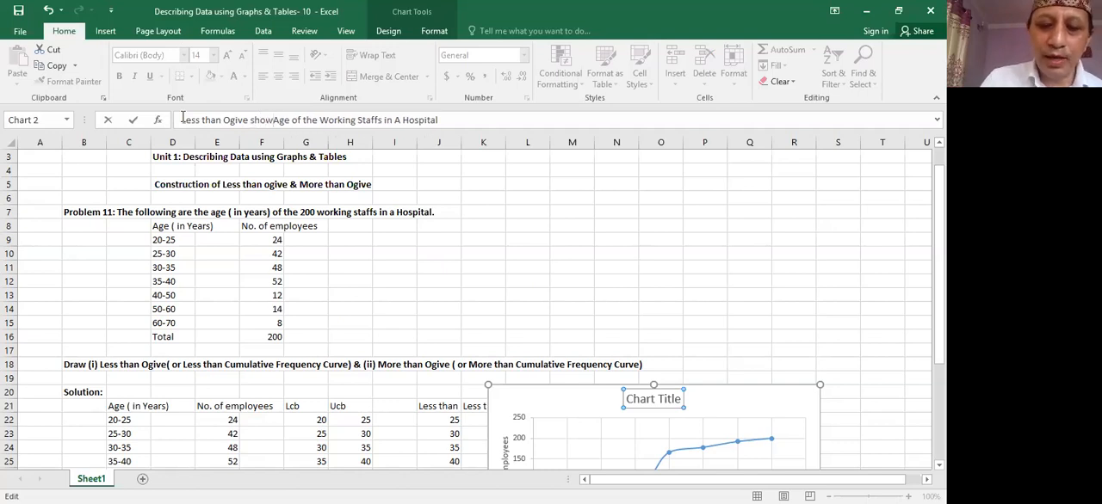
pyautogui.write('g')
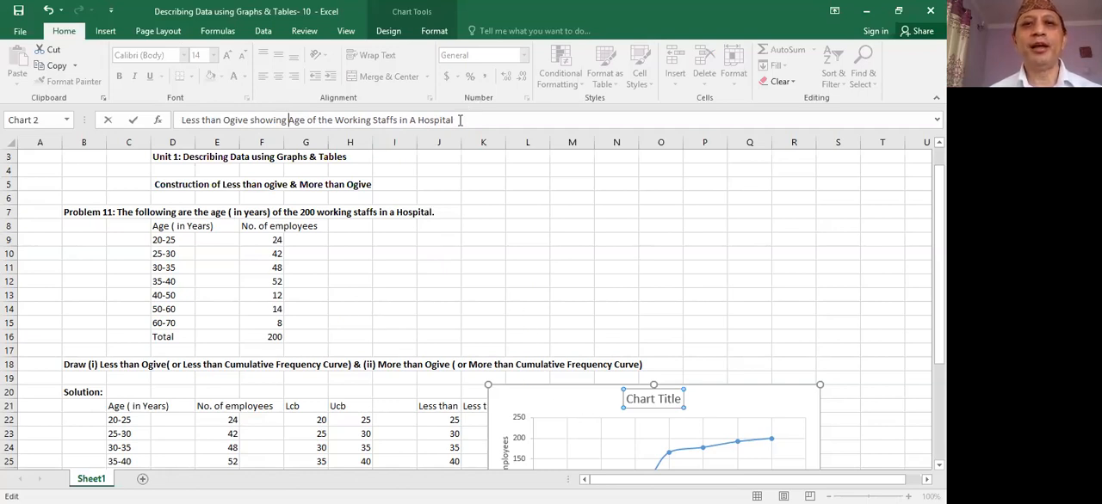
pyautogui.press('Return')
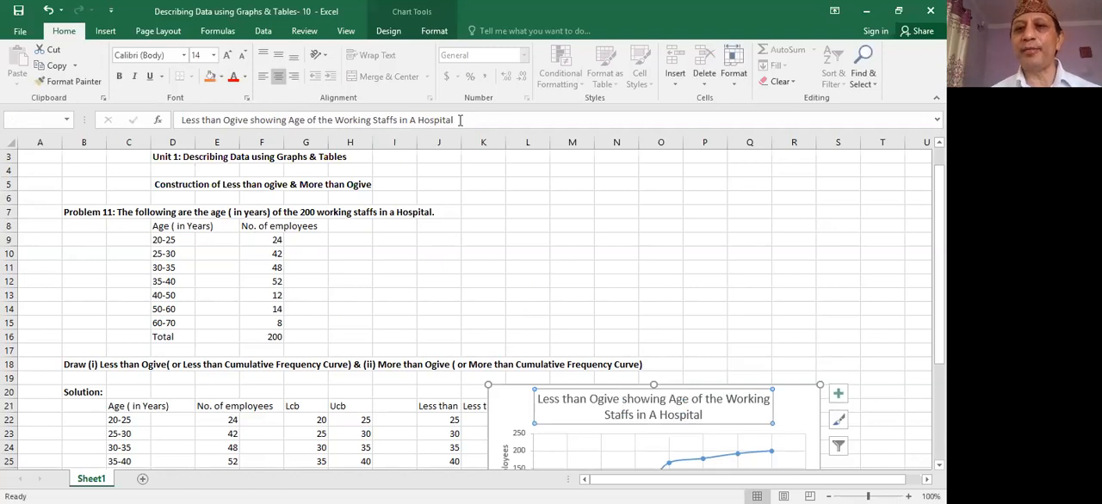
# - Move the less than ogive chart up beside the problem's data table and show data labels on its points
pyautogui.click(510, 403)
pyautogui.moveTo(510, 403); pyautogui.dragTo(484, 269)
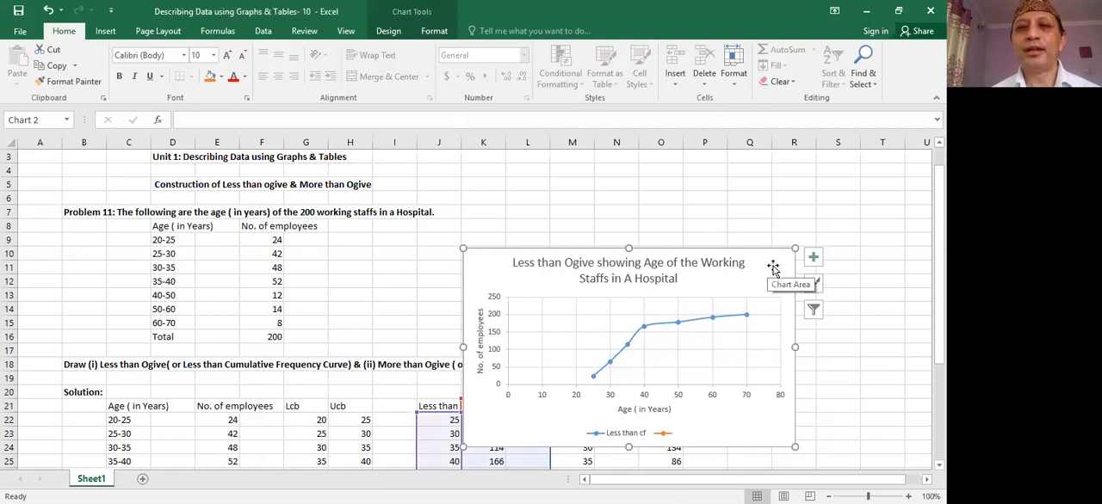
pyautogui.click(813, 257)
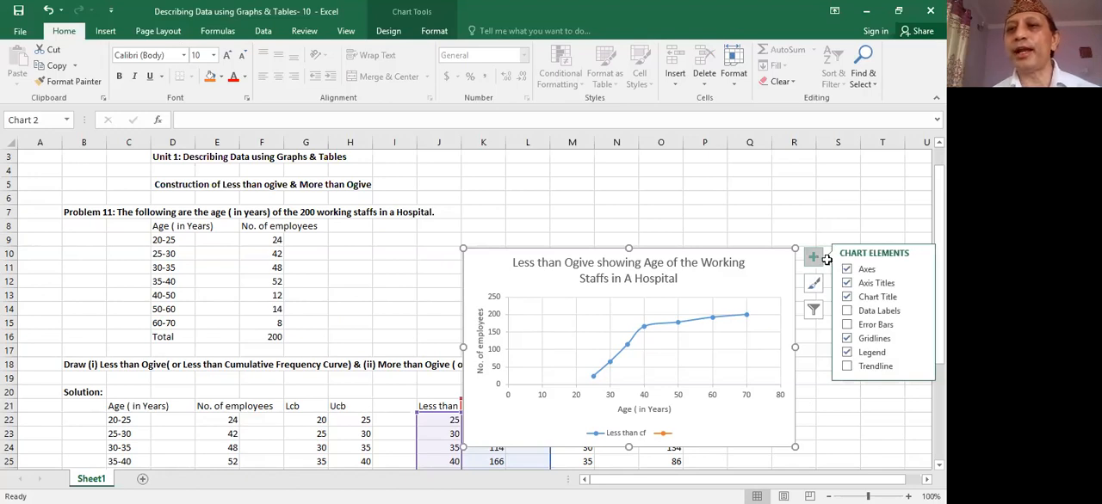
pyautogui.click(847, 311)
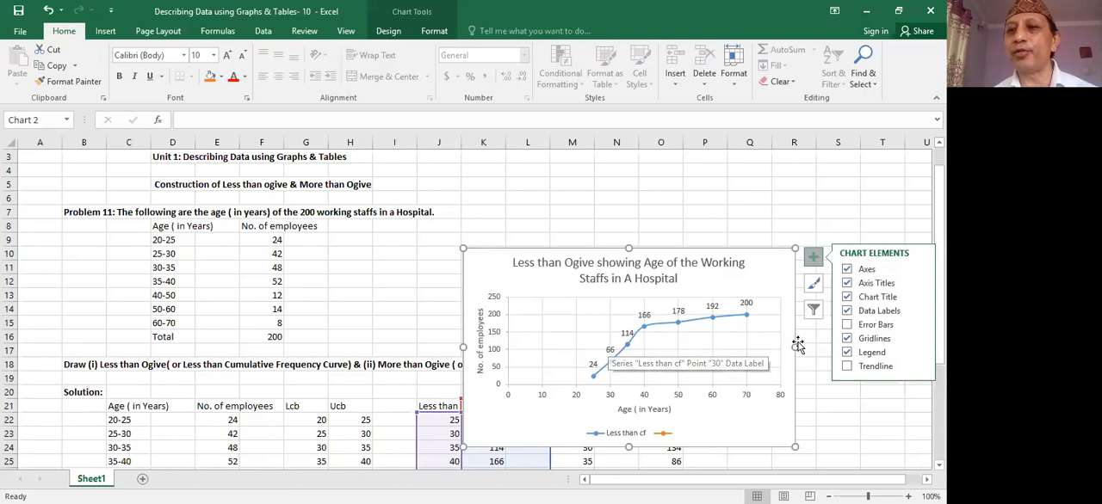
# - Try error bars on the less than ogive chart and remove them again
pyautogui.click(846, 326)
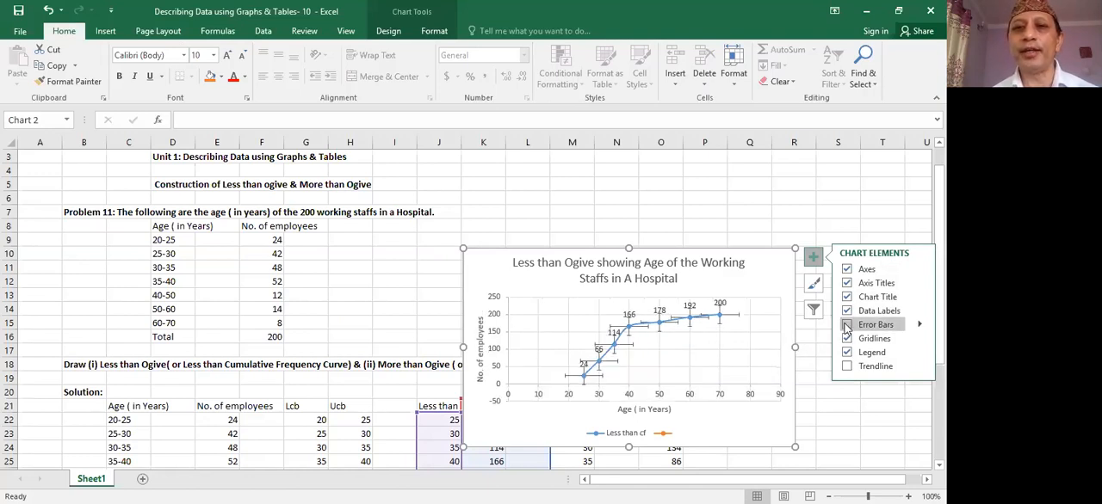
pyautogui.click(846, 326)
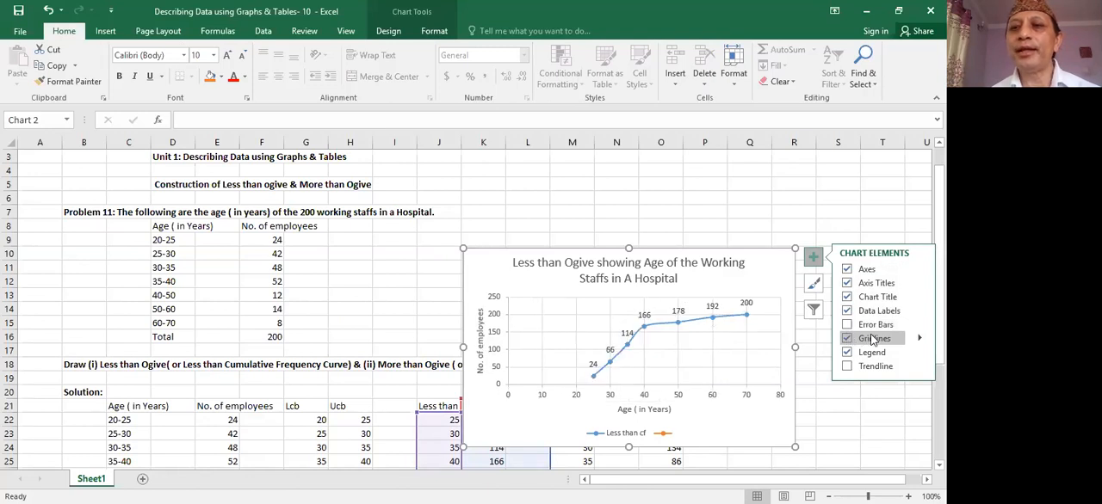
# - Open the gridline options of the less than ogive chart
pyautogui.click(918, 340)
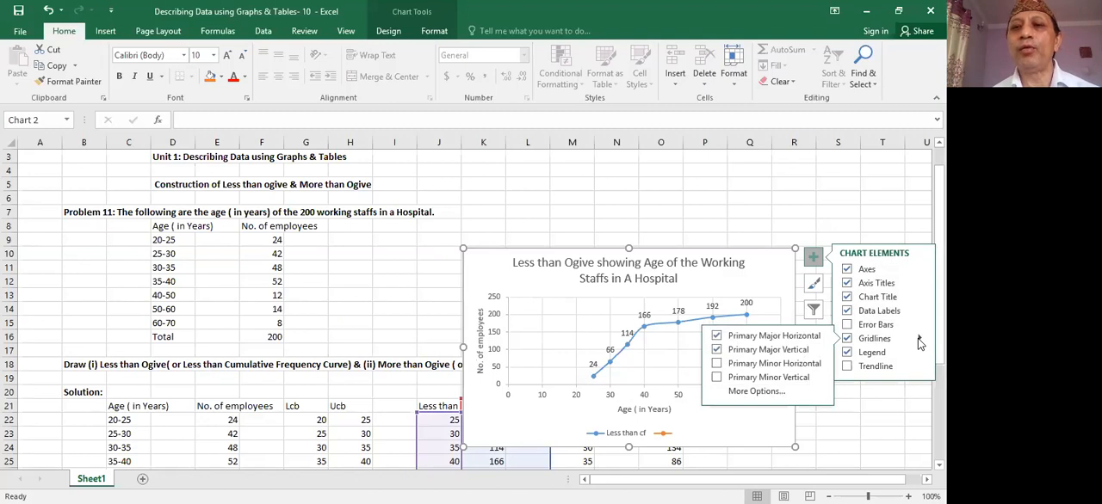
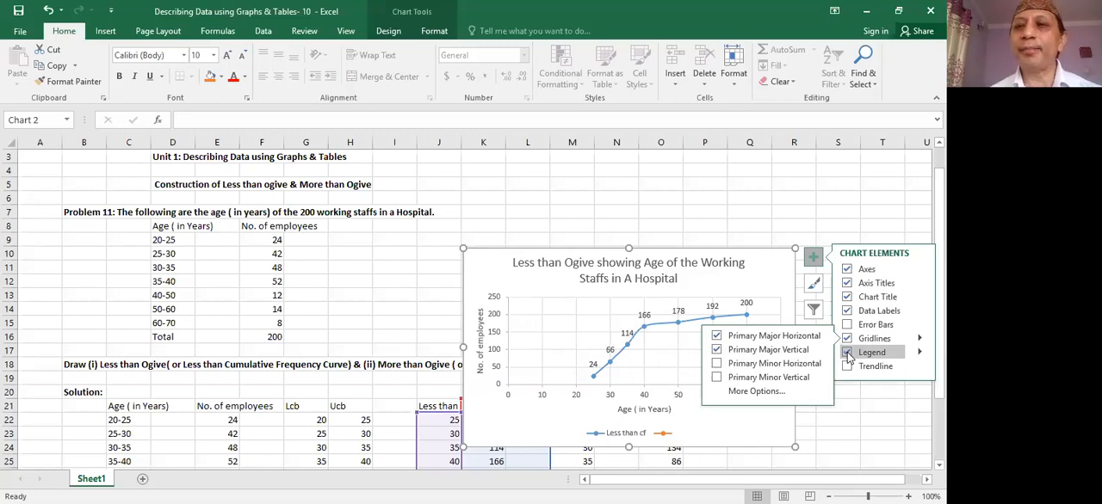
# - Remove the legend from the less than ogive chart and move the chart below the solution table, starting at row 32
pyautogui.click(847, 353)
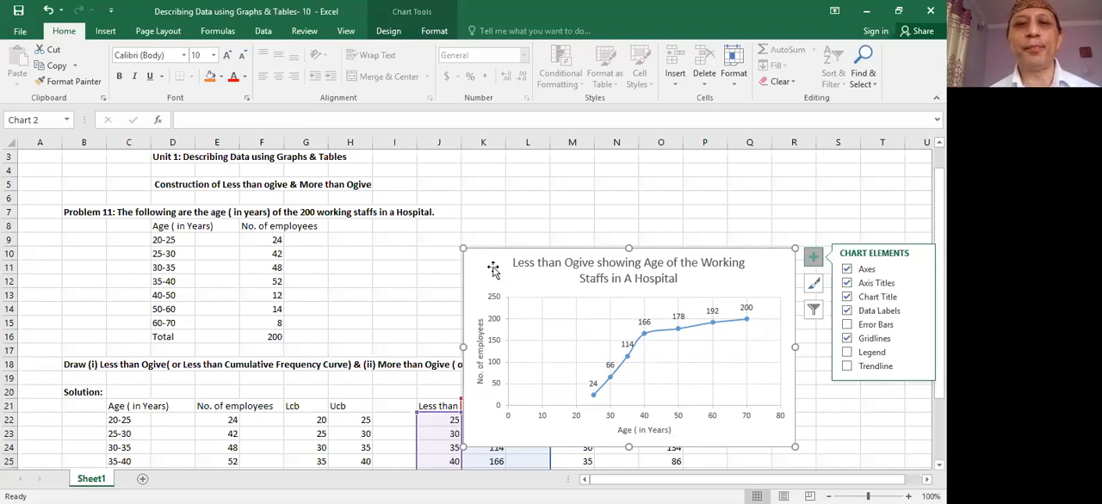
pyautogui.moveTo(493, 270); pyautogui.dragTo(124, 424)
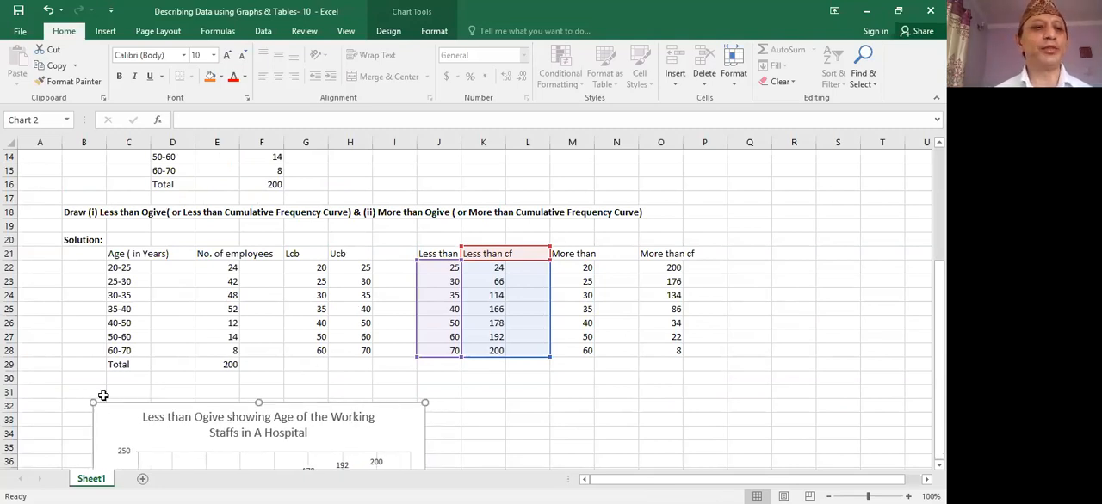
# - Enter the heading "(i) Less than Ogive" in cell C31 above the less than ogive chart
pyautogui.click(109, 389)
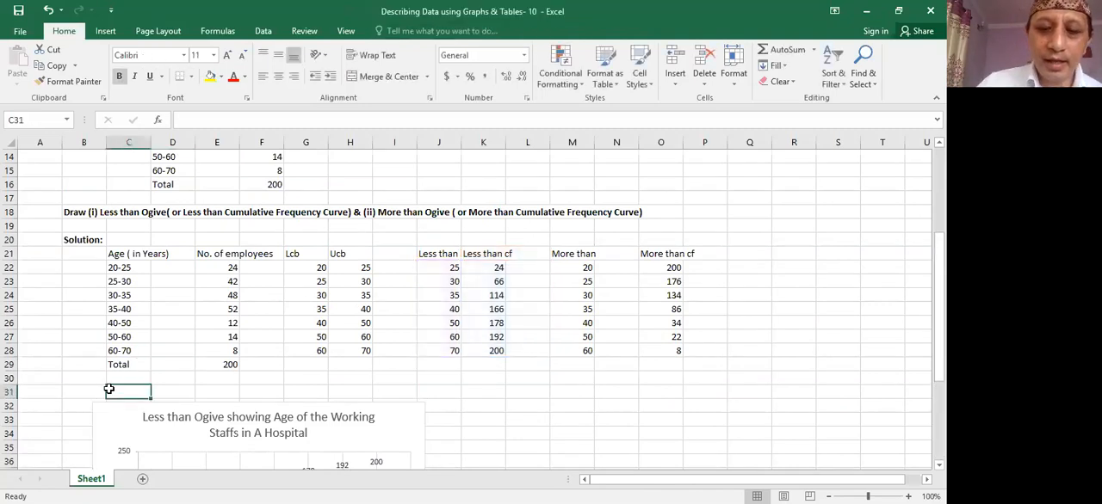
pyautogui.write('(i)')
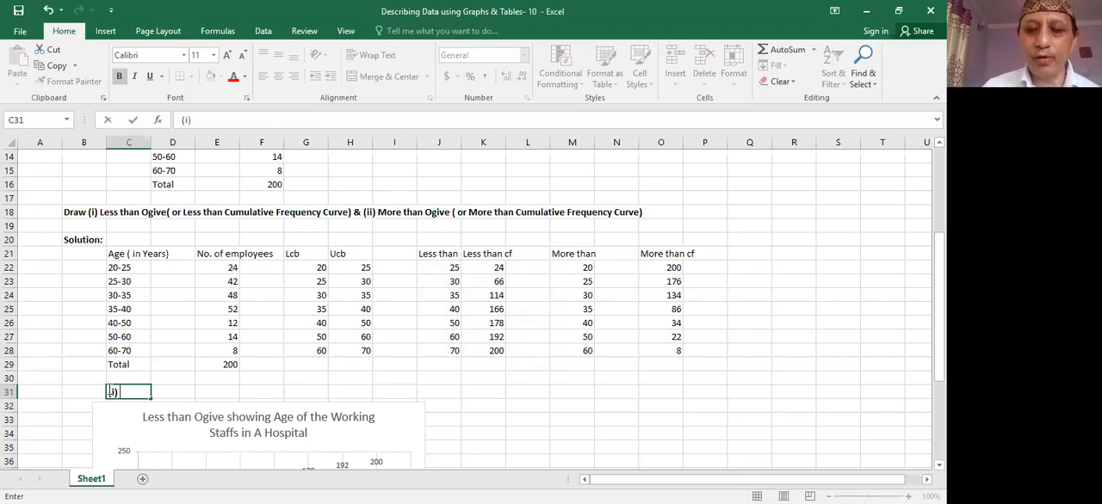
pyautogui.write(' L')
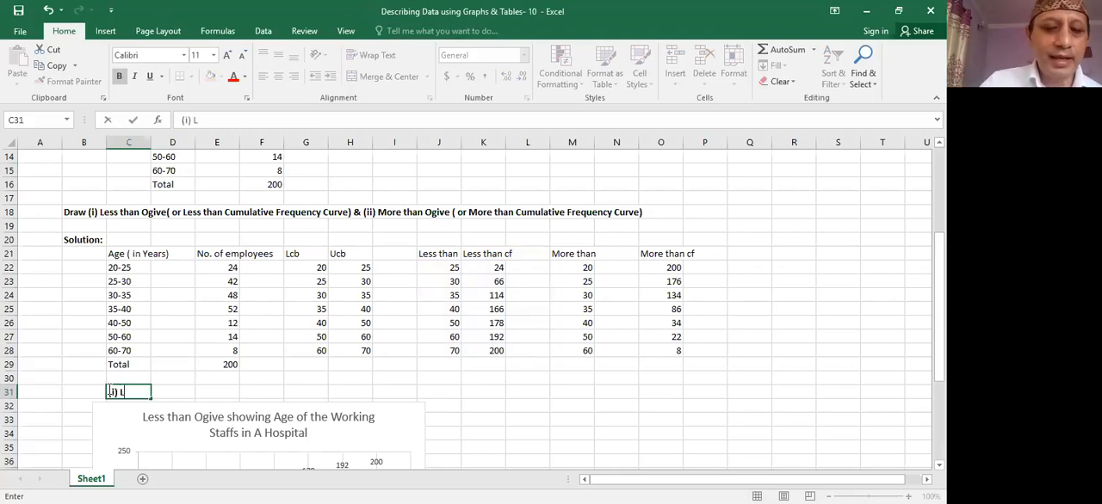
pyautogui.write('ess t')
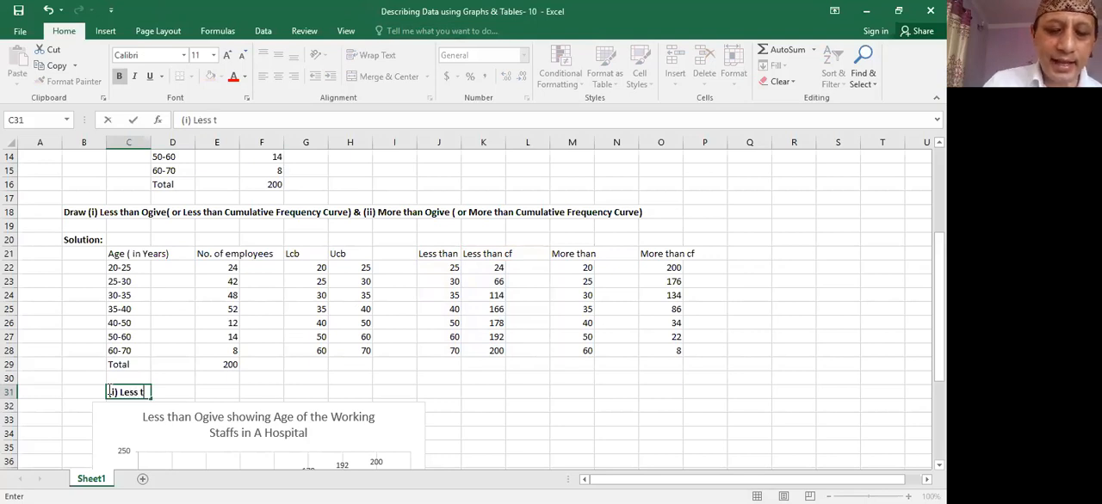
pyautogui.write('han')
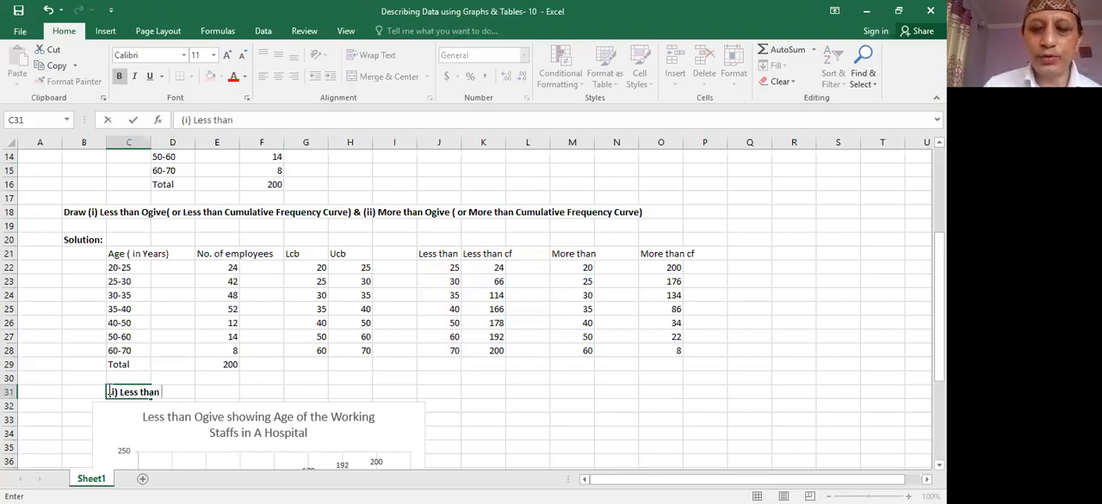
pyautogui.write(' Og')
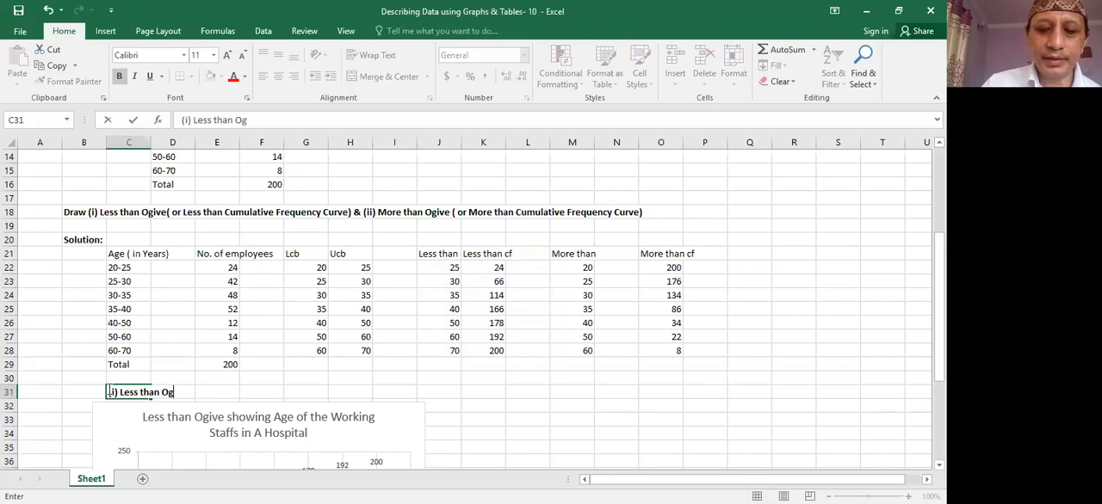
pyautogui.write('ive')
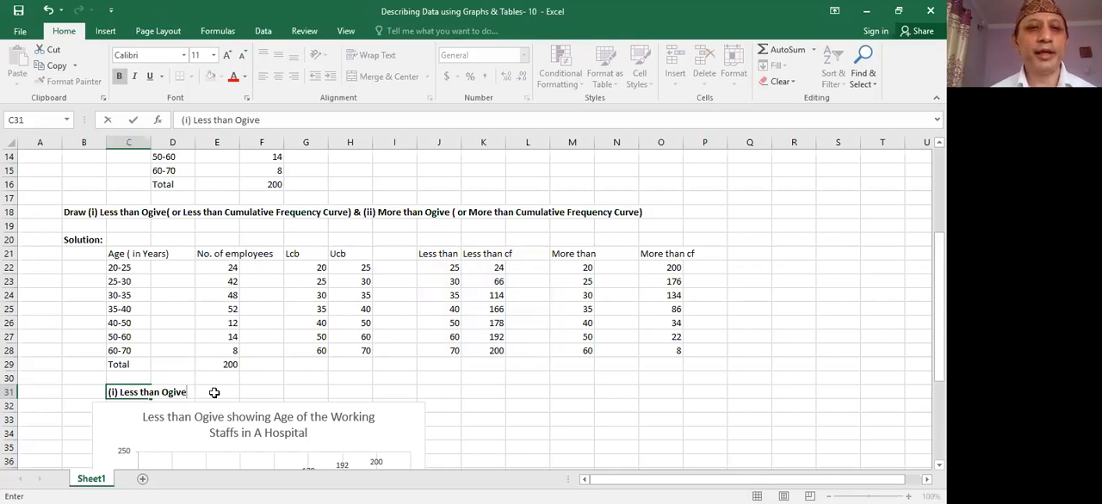
# - Enter the heading "(ii) More than Ogive" in cell M31 and make its text bold
pyautogui.click(574, 391)
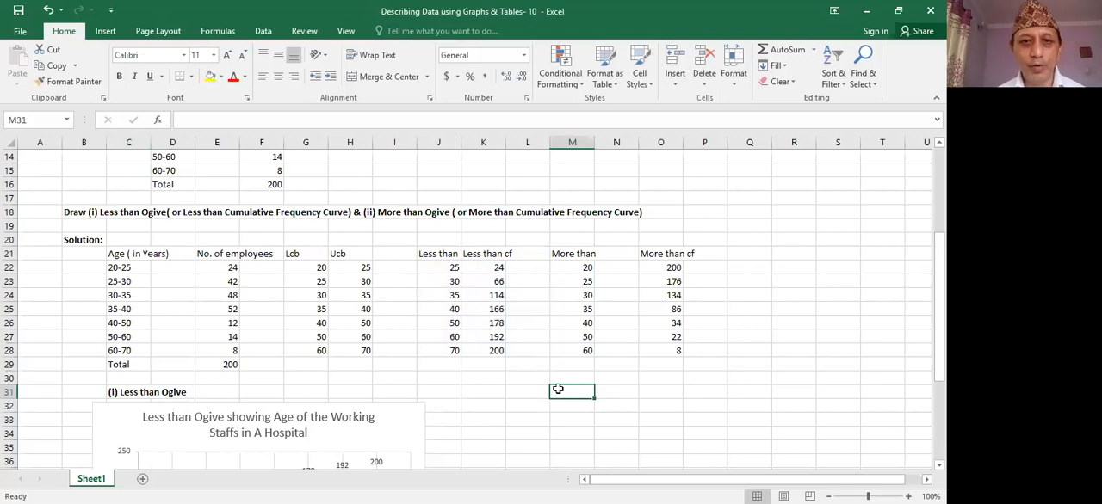
pyautogui.click(524, 393)
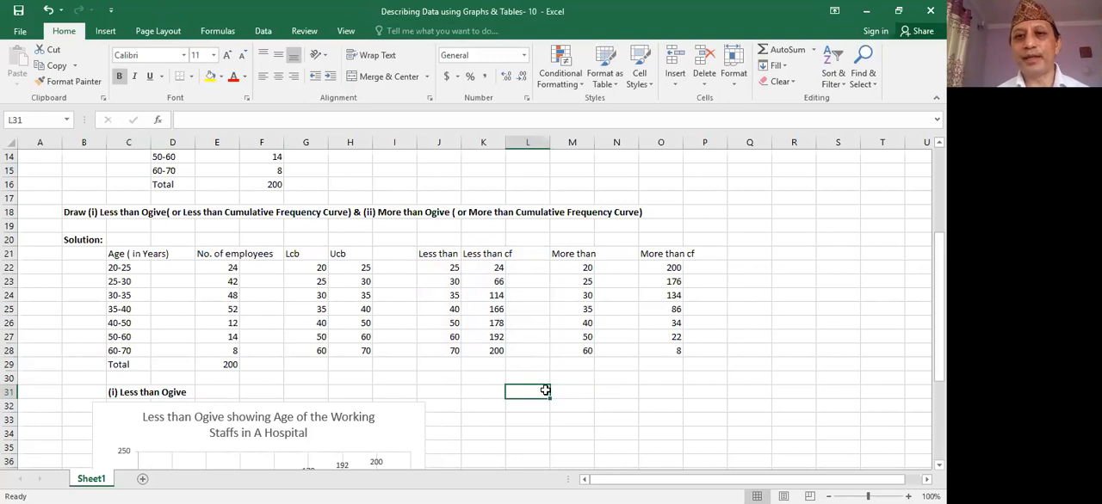
pyautogui.click(563, 391)
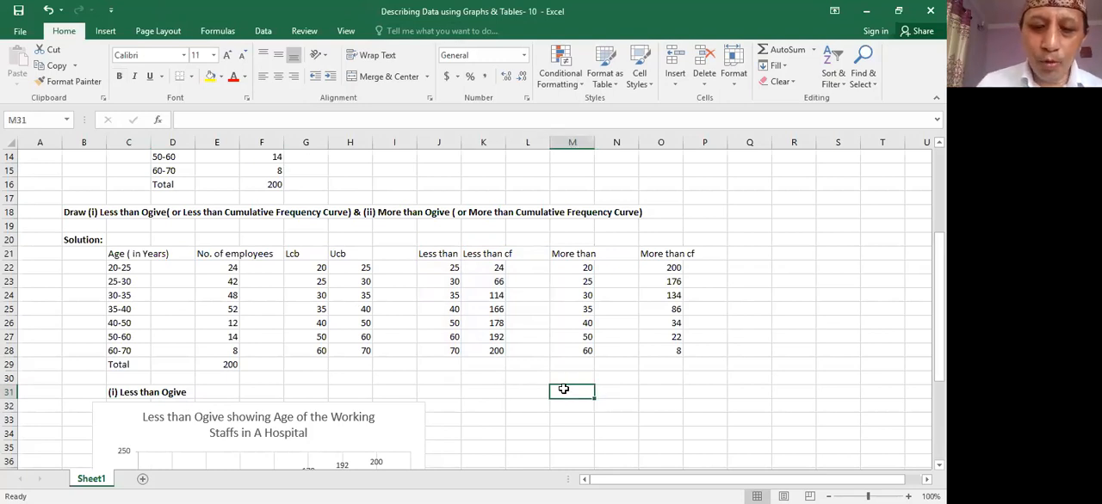
pyautogui.write('(')
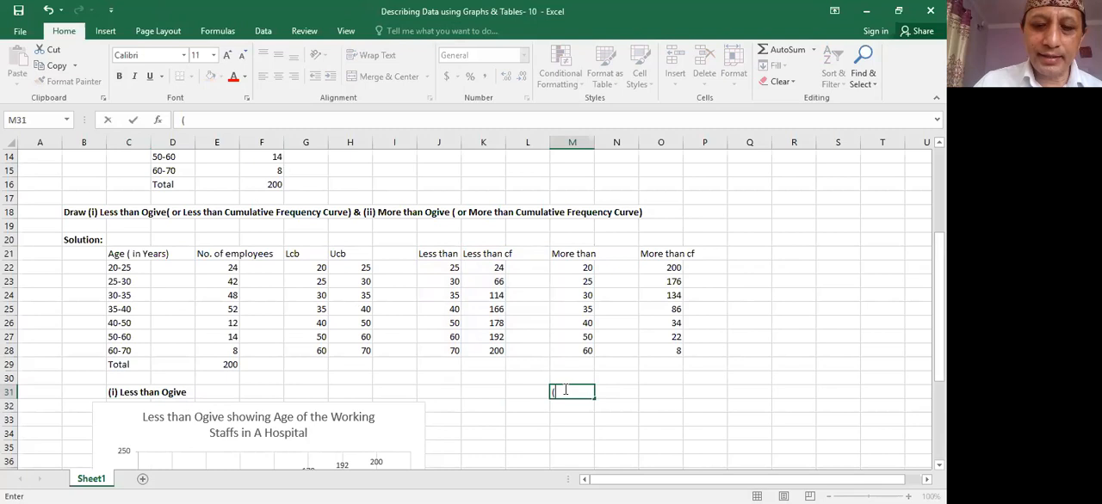
pyautogui.write('ii')
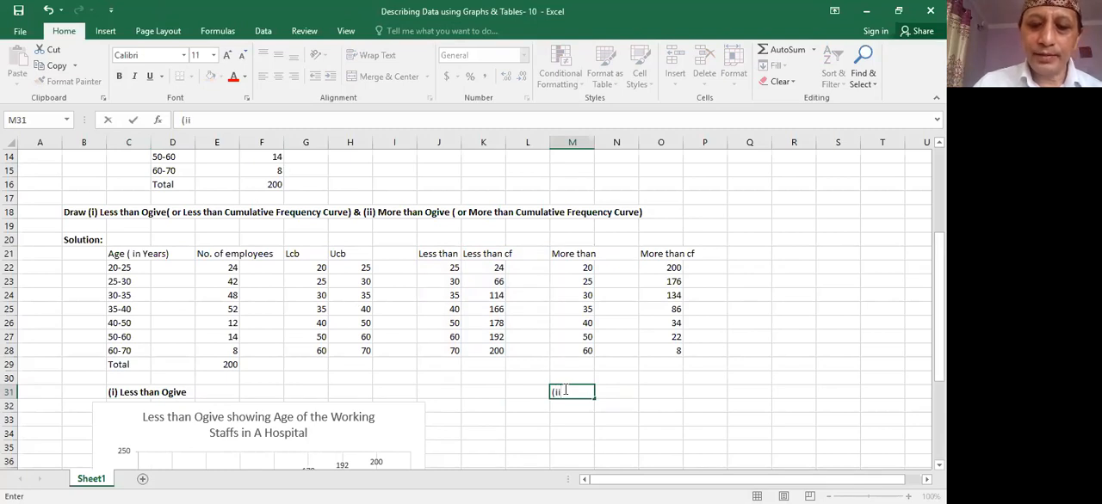
pyautogui.write(') More than')
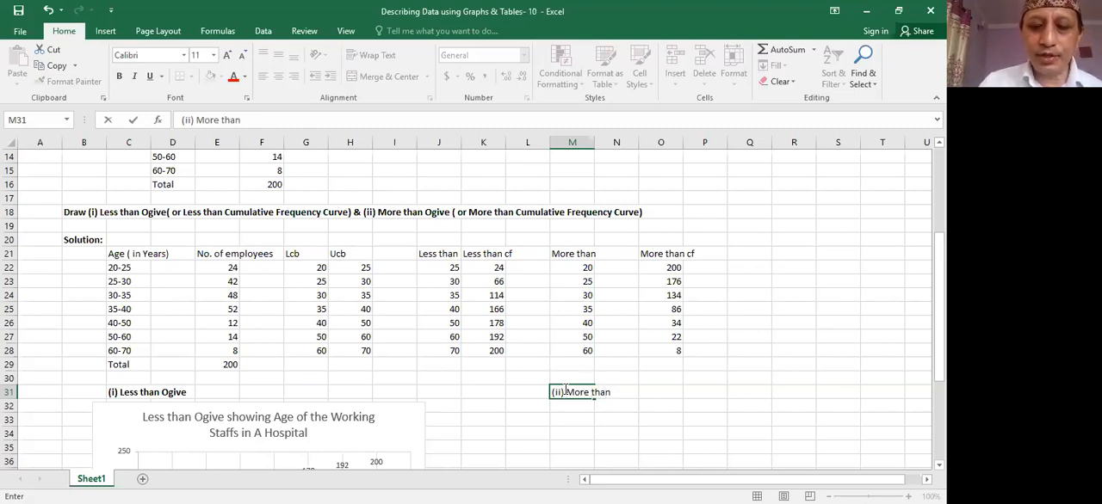
pyautogui.write(' Ogive')
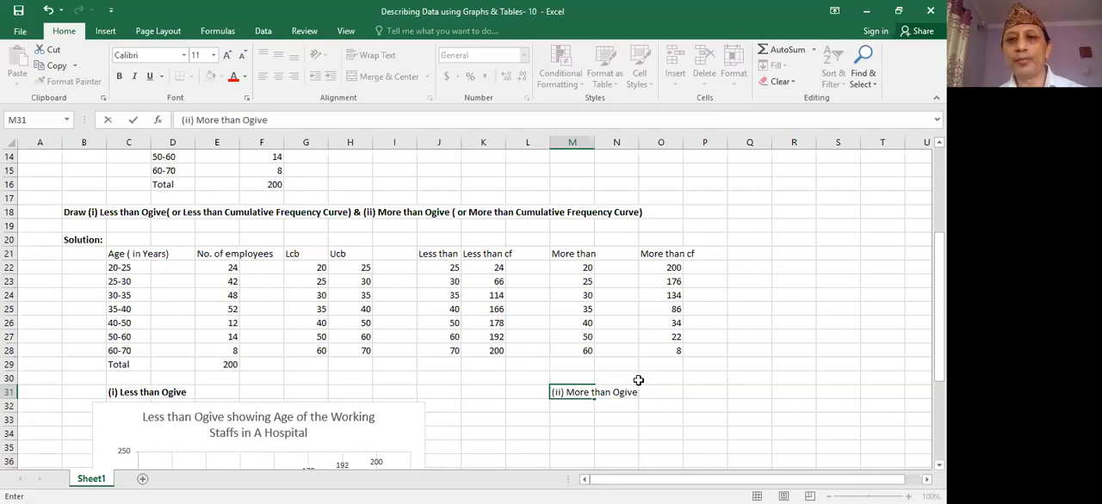
pyautogui.moveTo(636, 392); pyautogui.dragTo(551, 393)
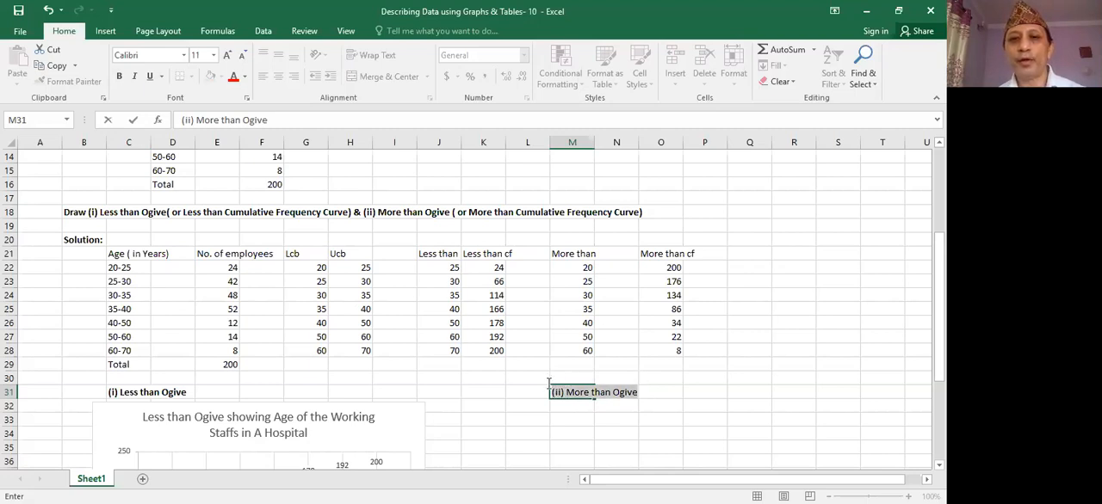
pyautogui.click(556, 364)
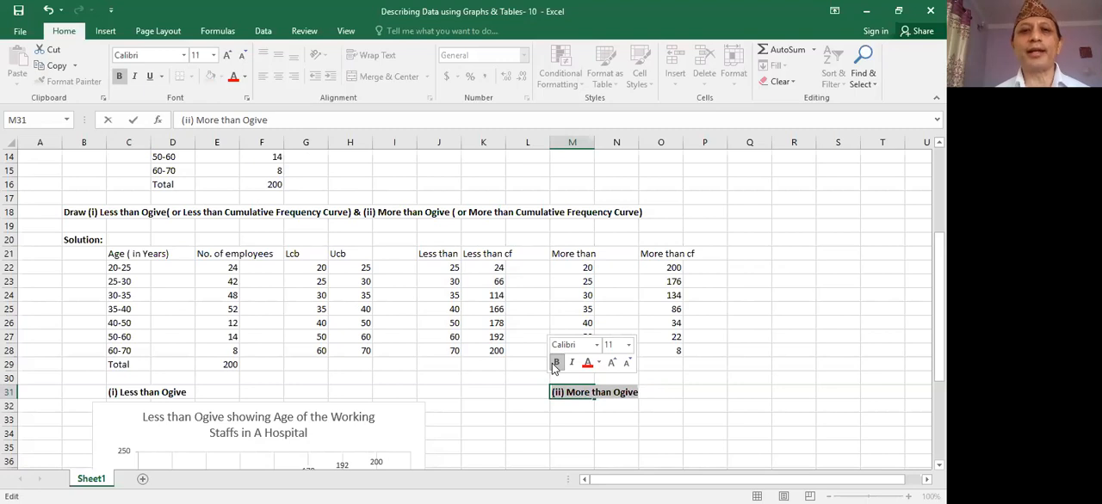
# - Insert a Scatter with Smooth Lines and Markers chart plotting More than cf from M21:P28 and place it beneath the "(ii) More than Ogive" heading
pyautogui.click(580, 254)
pyautogui.moveTo(581, 254); pyautogui.dragTo(701, 346)
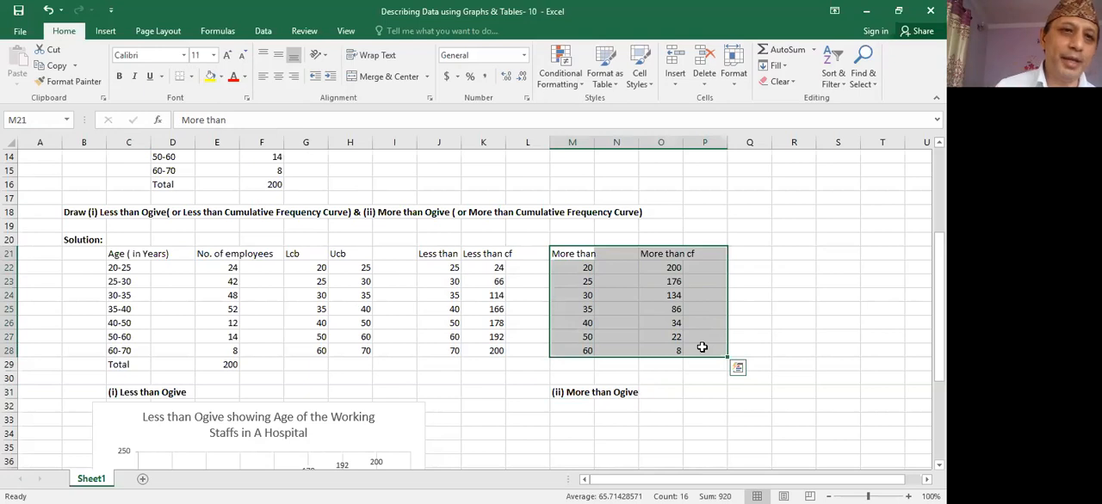
pyautogui.click(105, 32)
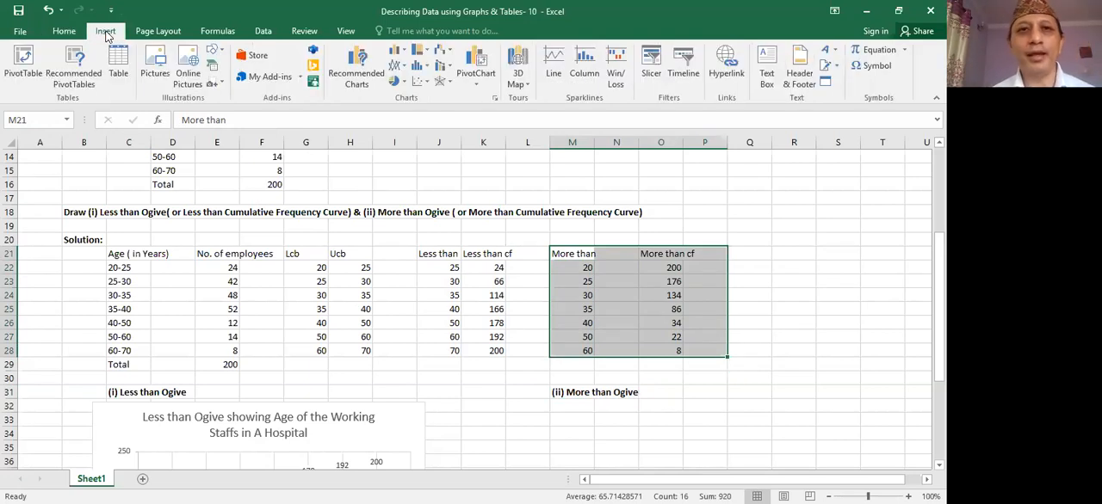
pyautogui.click(427, 85)
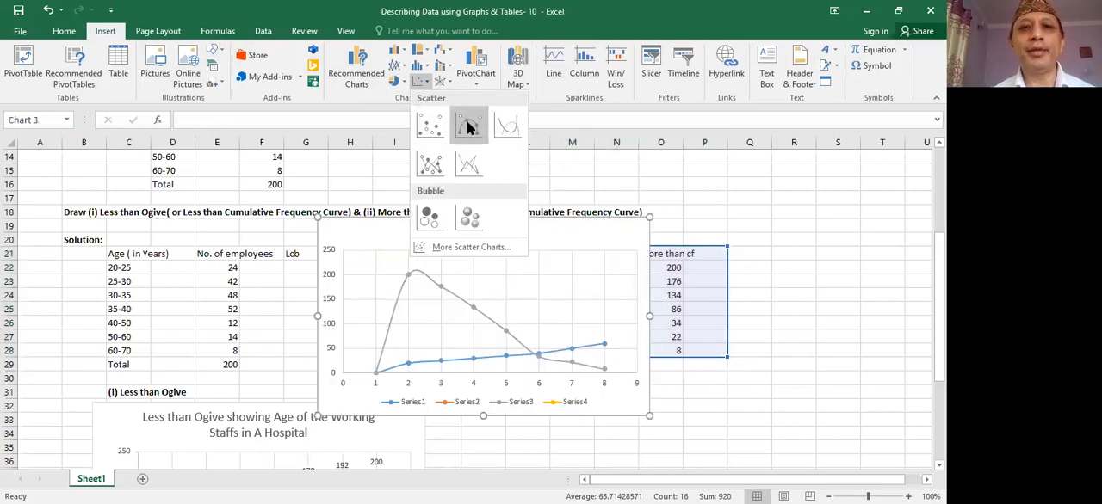
pyautogui.click(477, 242)
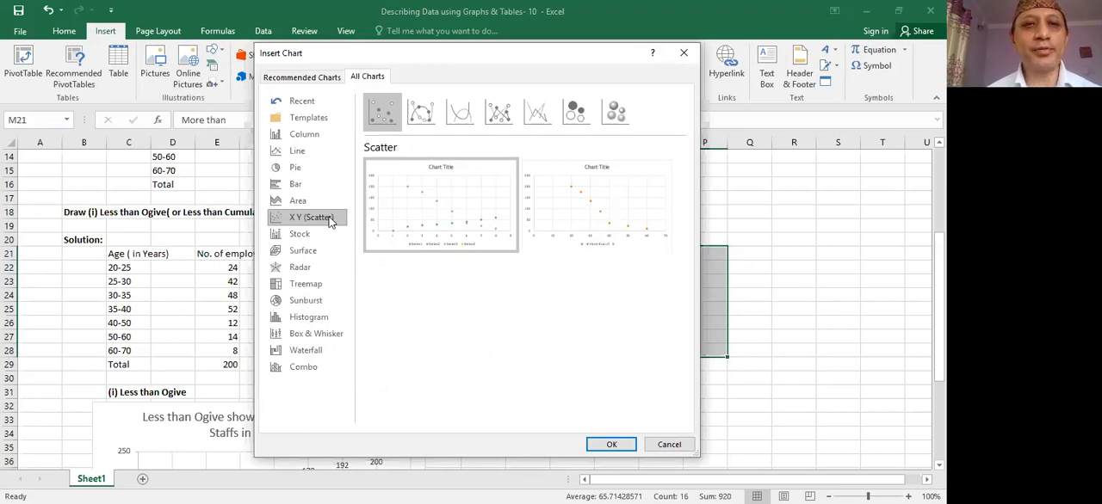
pyautogui.click(420, 114)
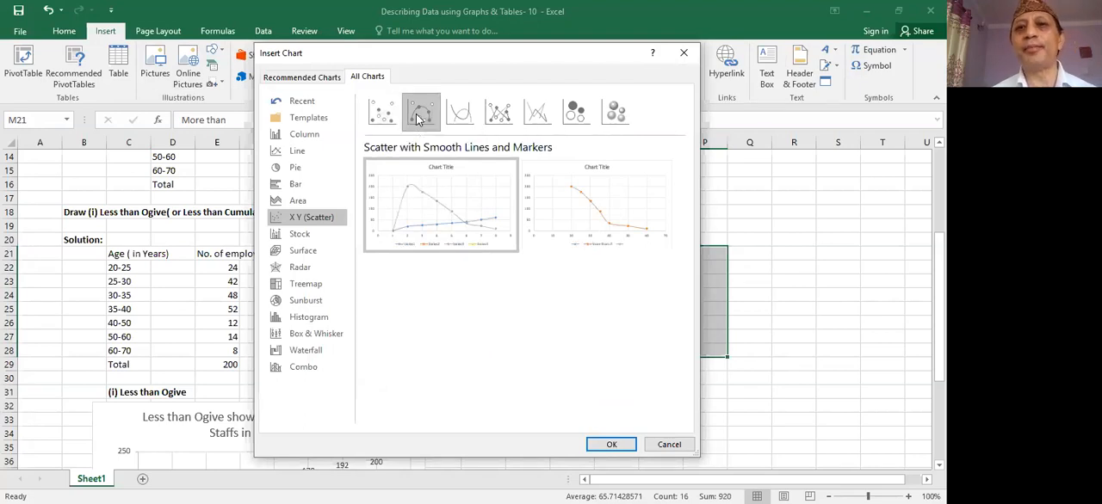
pyautogui.moveTo(581, 216)
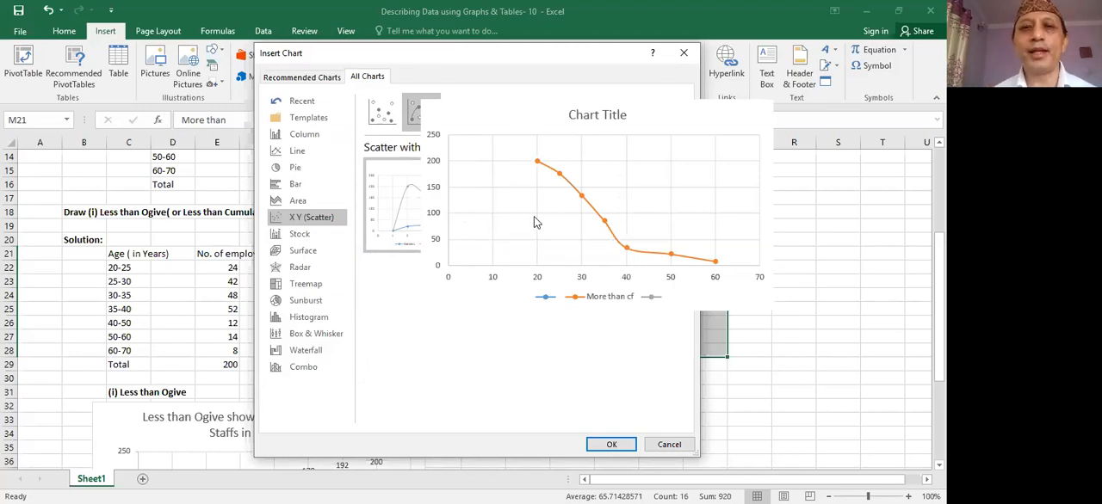
pyautogui.click(613, 445)
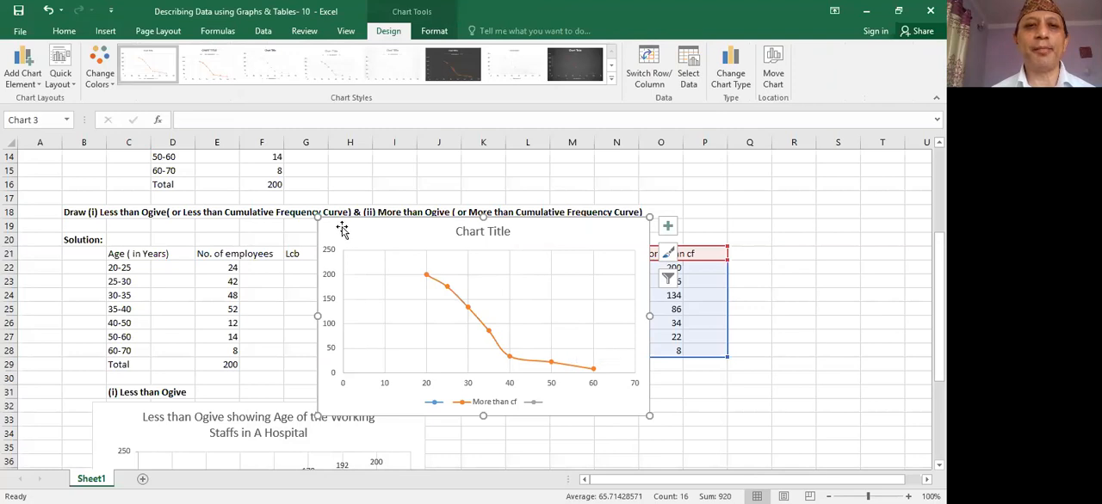
pyautogui.moveTo(342, 225); pyautogui.dragTo(514, 423)
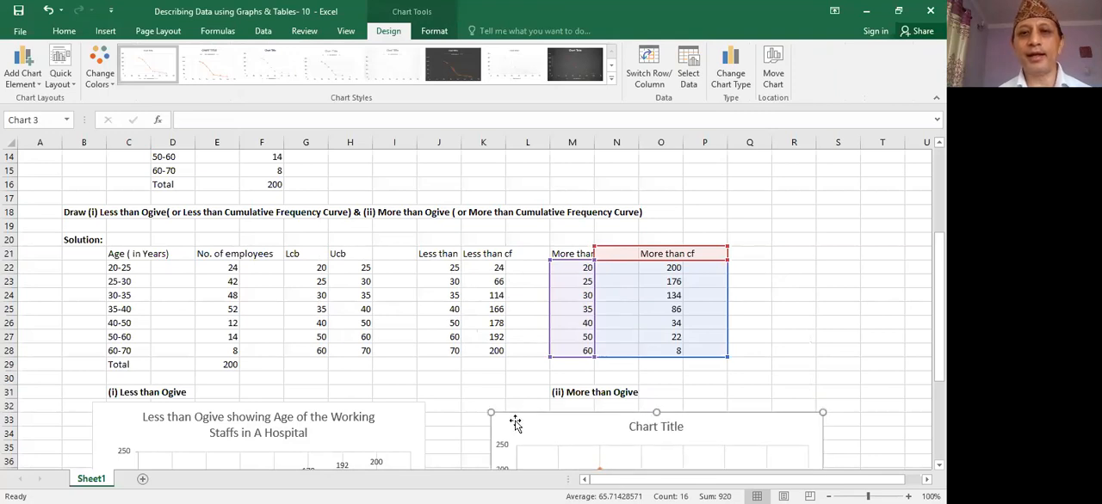
# - Add axis titles to the more than ogive chart
pyautogui.click(854, 365)
pyautogui.press('Down')
pyautogui.press('Down')
pyautogui.press('Down')
pyautogui.press('Down')
pyautogui.press('Down')
pyautogui.press('Down')
pyautogui.press('Down')
pyautogui.press('Down')
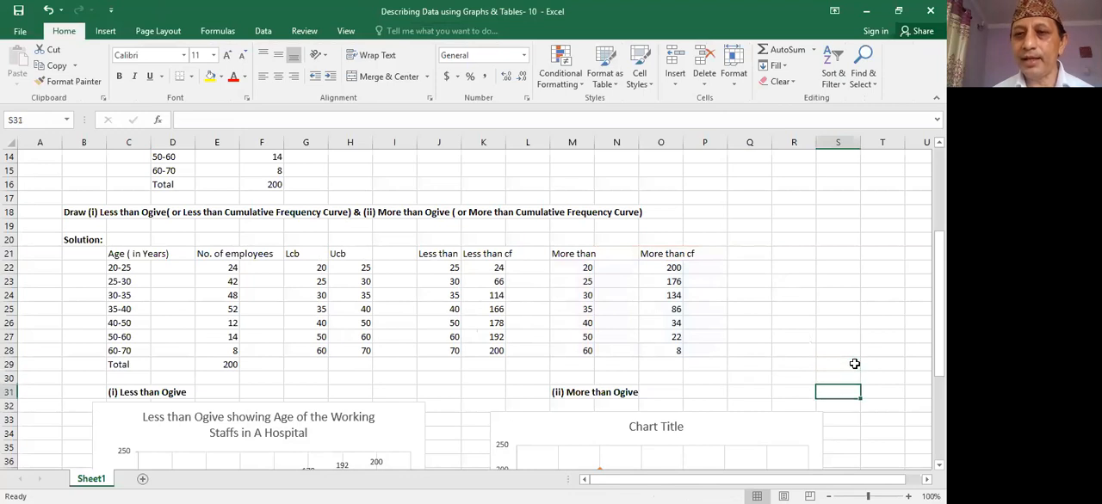
pyautogui.press('Down')
pyautogui.press('Down')
pyautogui.press('Down')
pyautogui.press('Down')
pyautogui.press('Down')
pyautogui.press('Down')
pyautogui.press('Down')
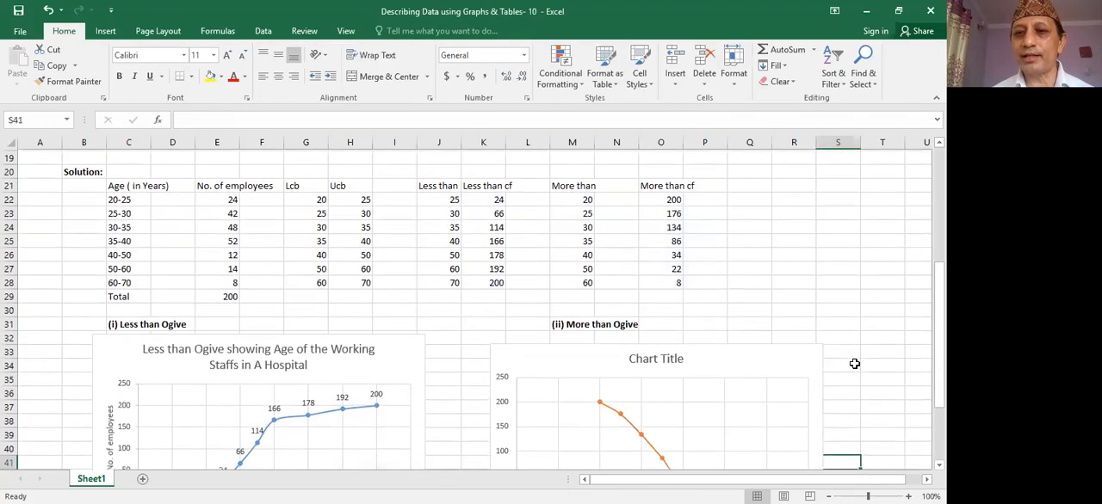
pyautogui.press('Down')
pyautogui.press('Down')
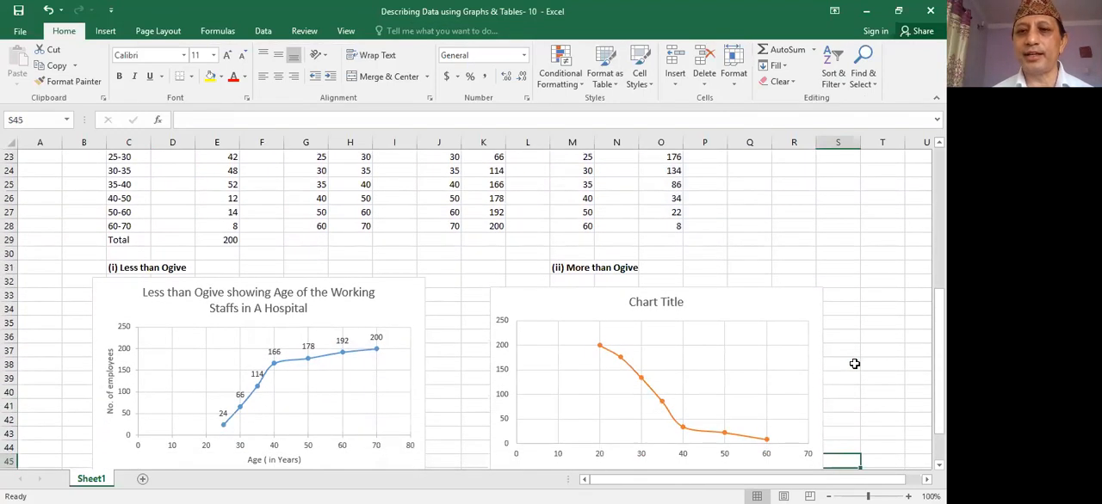
pyautogui.press('Down')
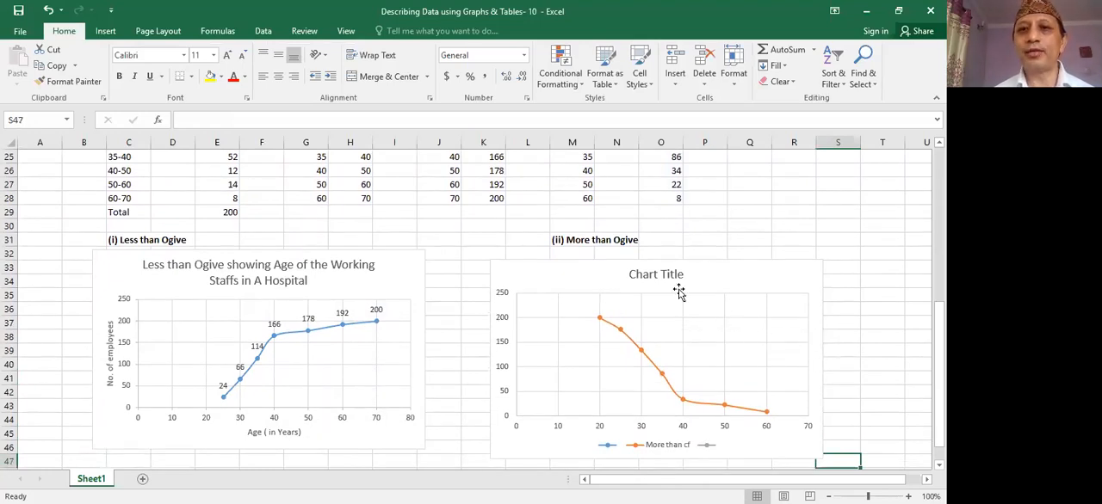
pyautogui.click(708, 292)
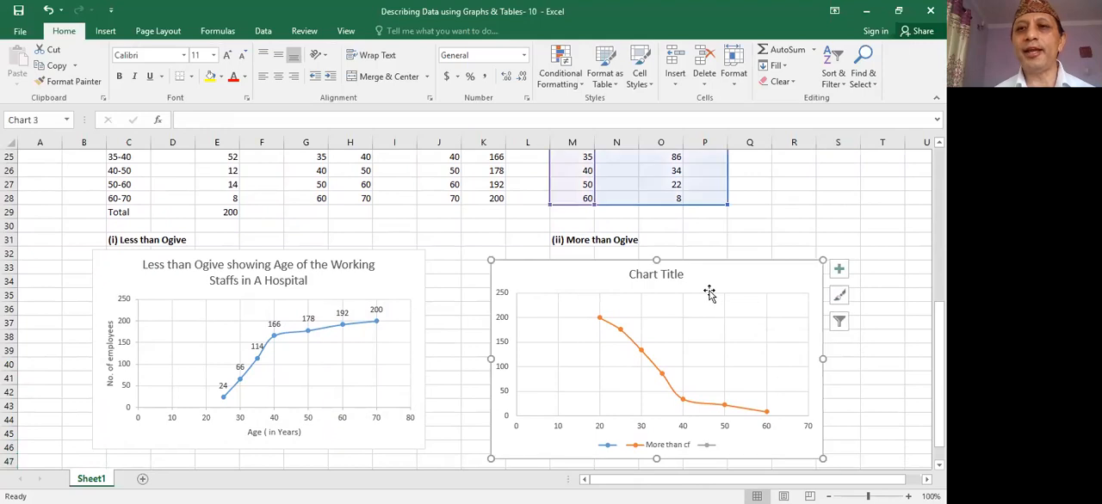
pyautogui.click(841, 271)
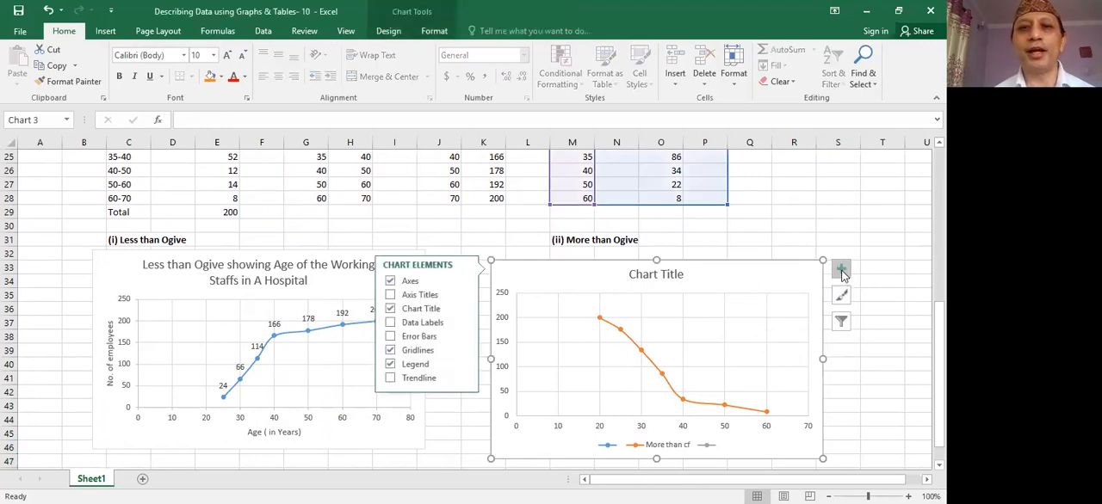
pyautogui.click(419, 296)
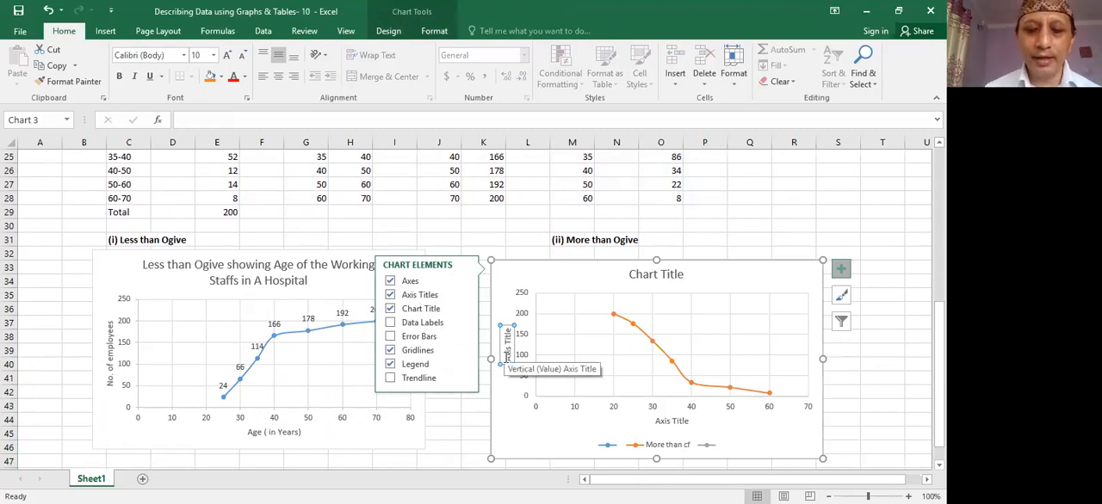
# - Set the vertical axis title of the more than ogive chart to "No. of Employees"
pyautogui.write('No. of')
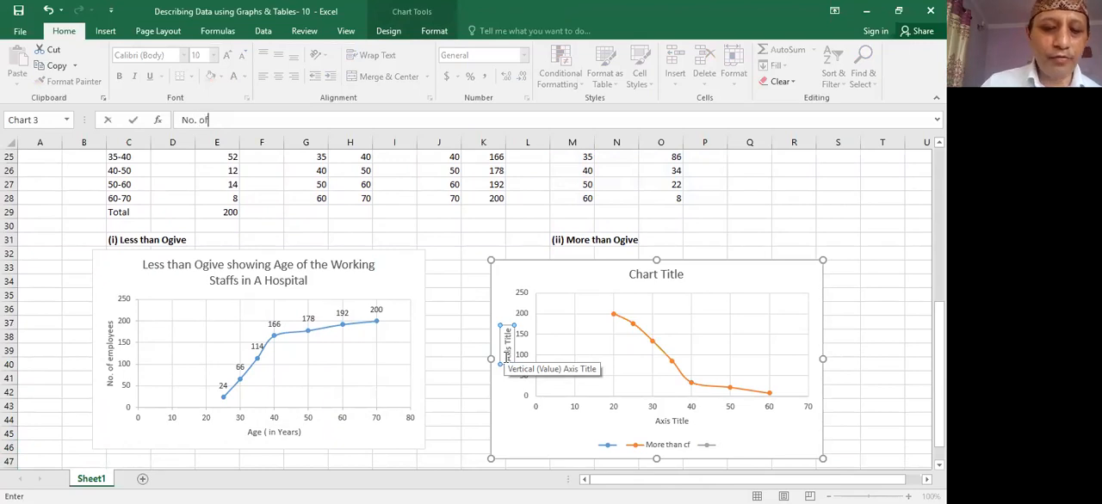
pyautogui.write(' E')
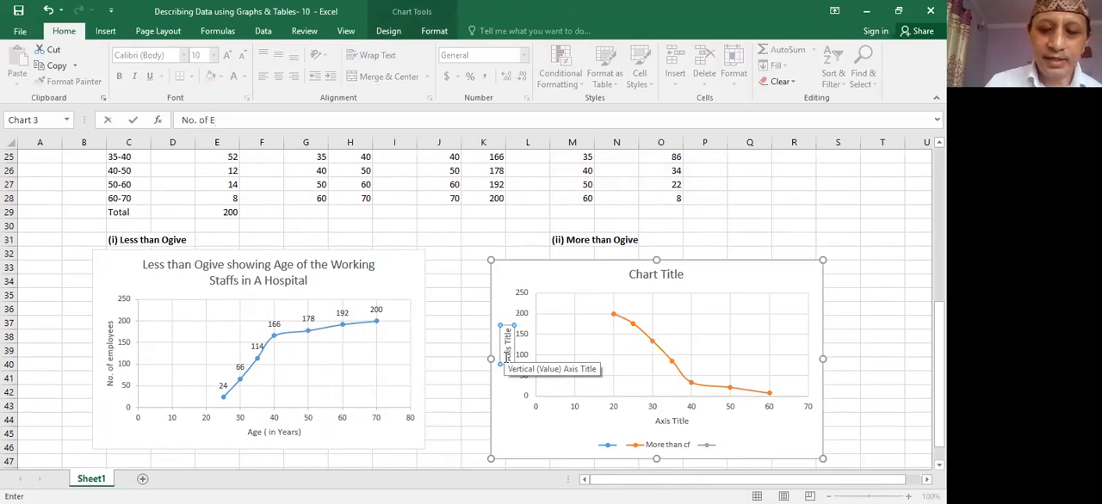
pyautogui.write('mployees')
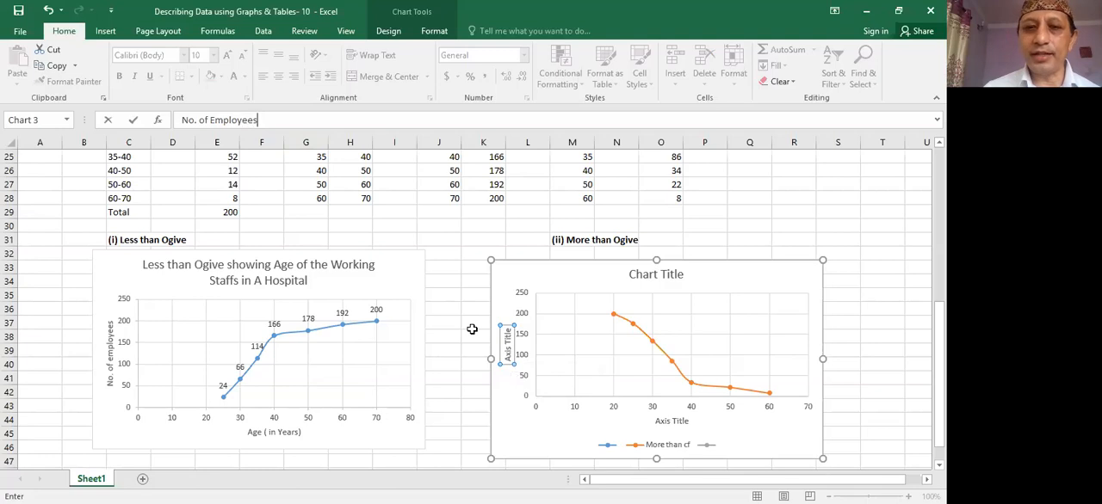
pyautogui.press('Return')
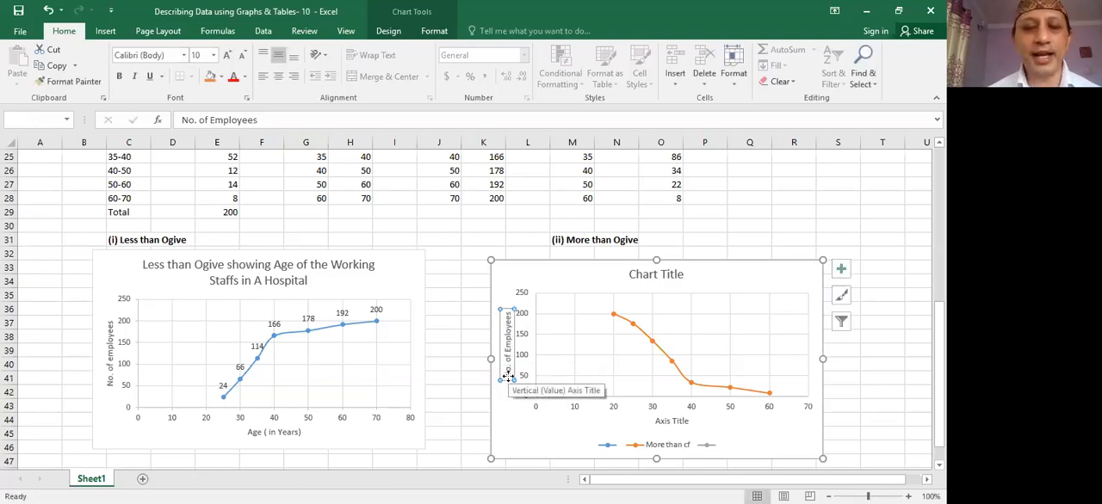
# - Set the horizontal axis title of the more than ogive chart to "Age (in Years)"
pyautogui.click(672, 422)
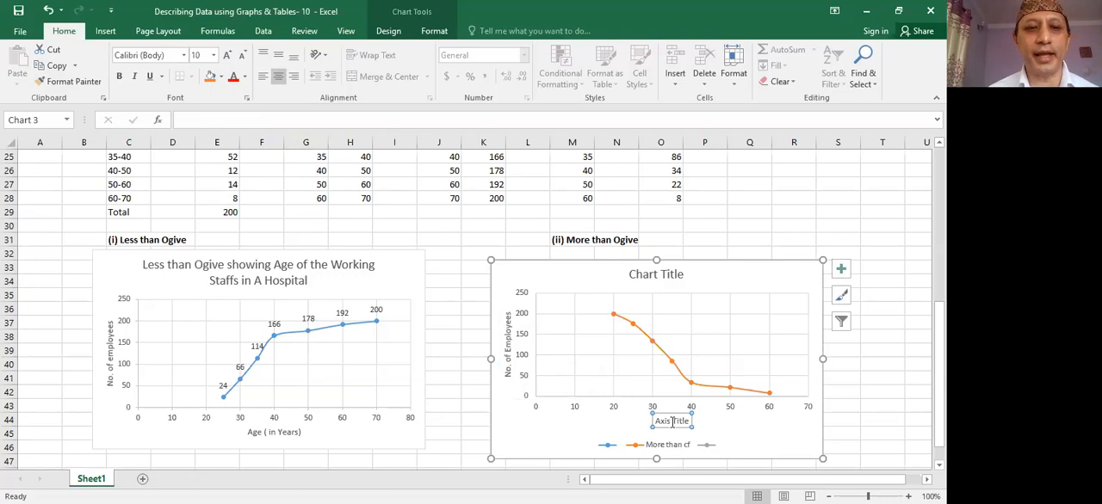
pyautogui.write('A')
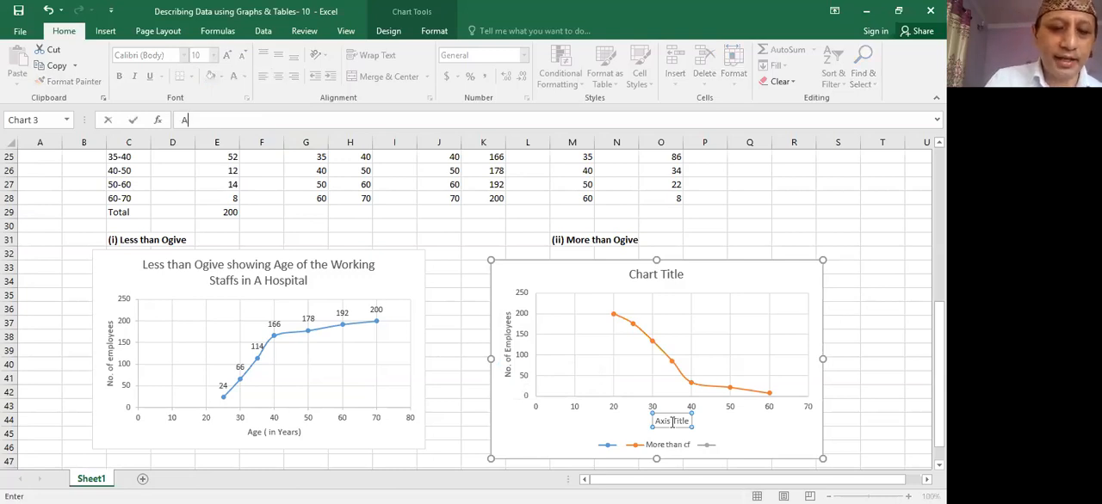
pyautogui.write('ge ')
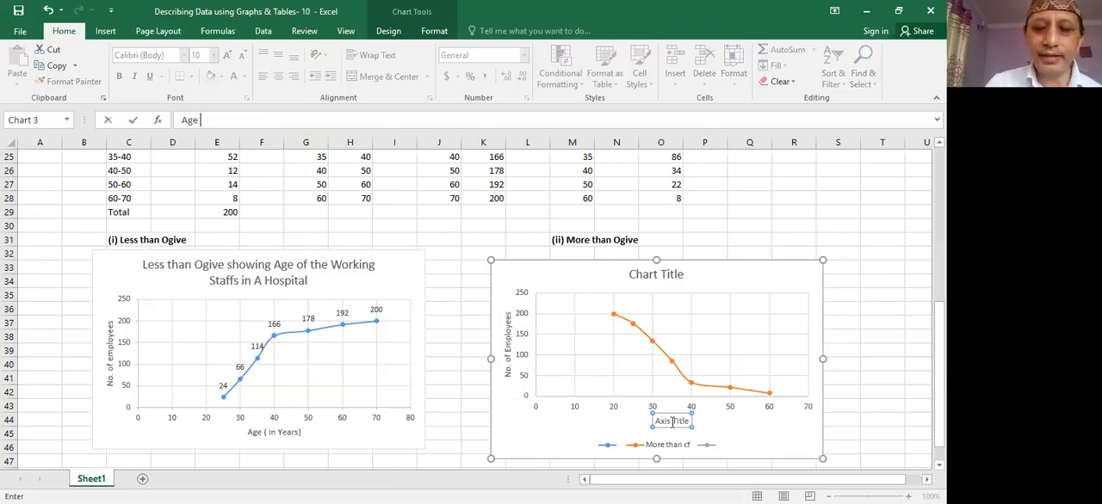
pyautogui.write('in')
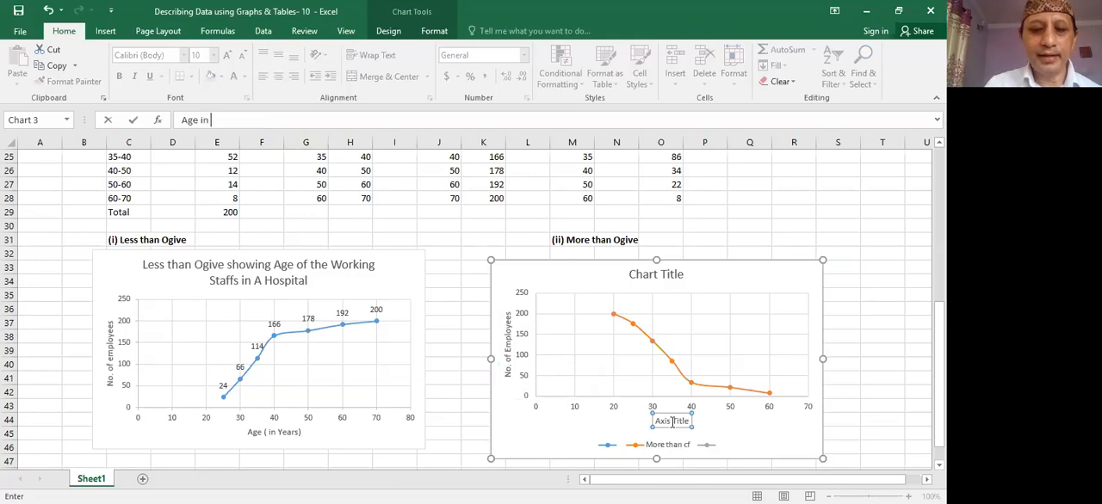
pyautogui.write(' Years')
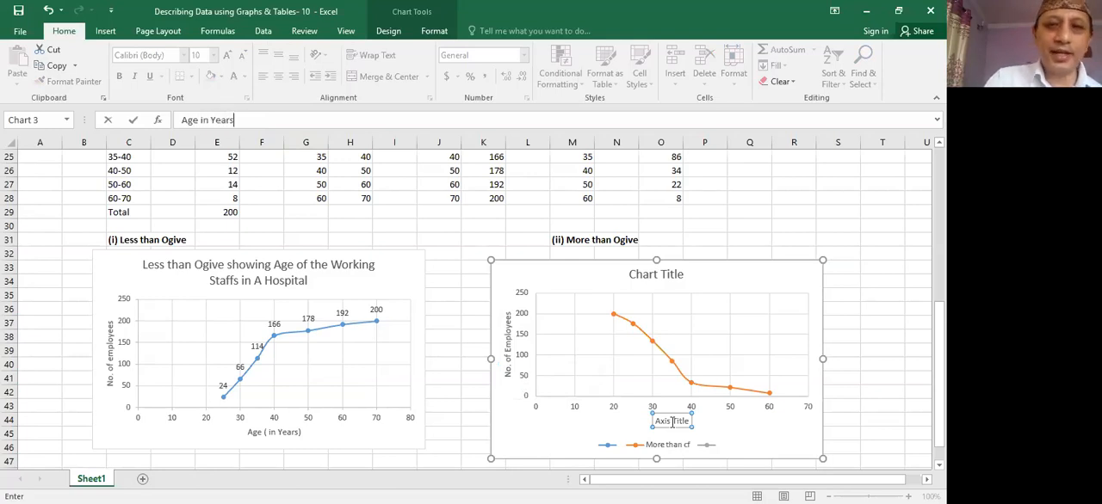
pyautogui.click(202, 121)
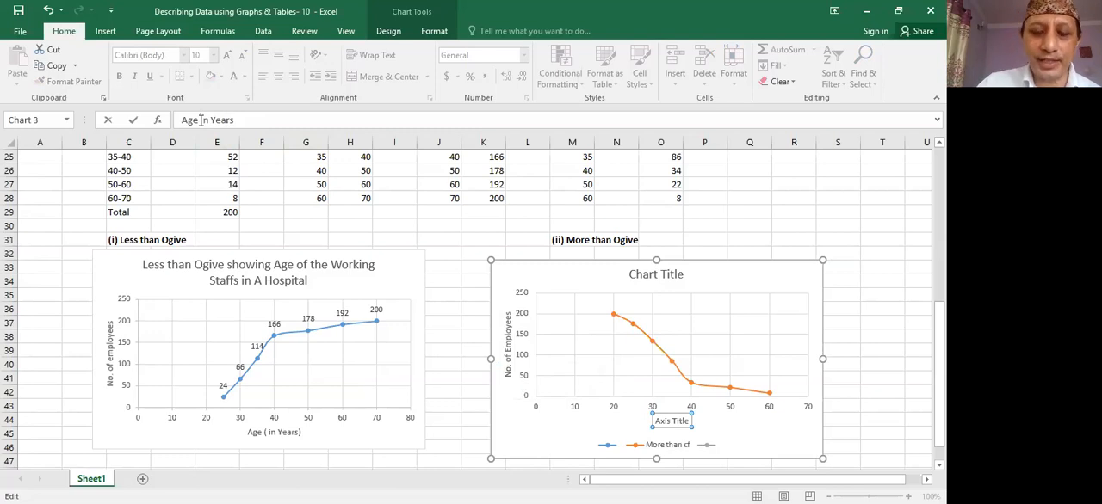
pyautogui.write('(')
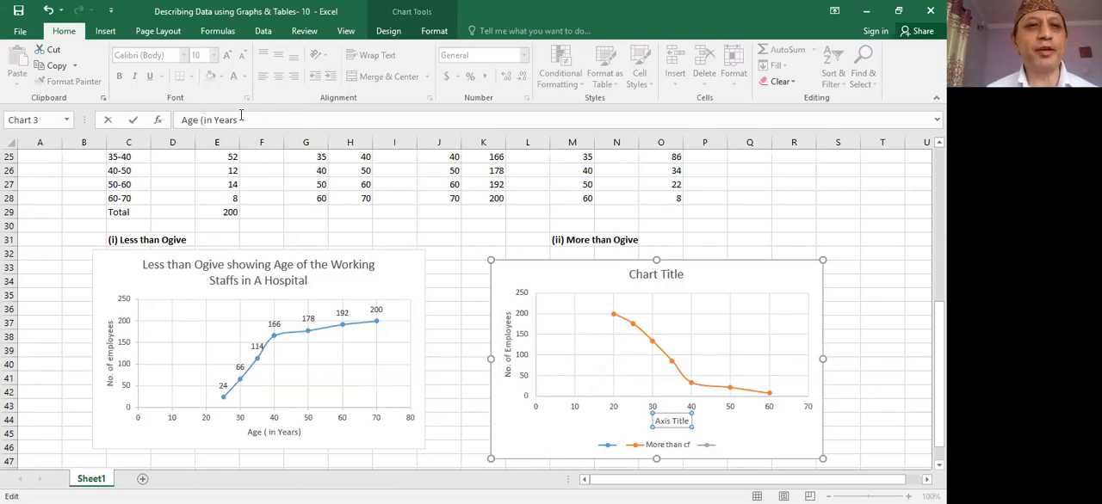
pyautogui.write(')')
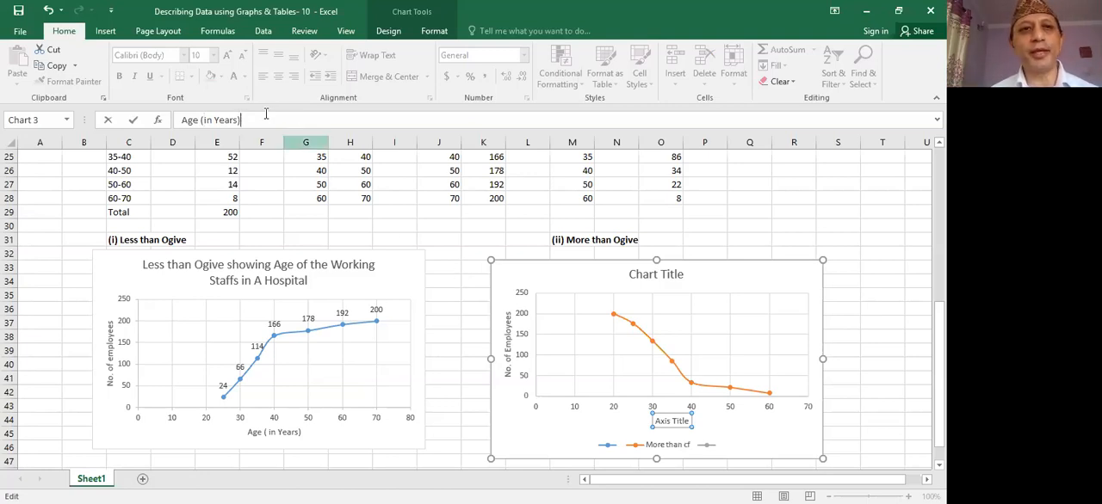
pyautogui.press('Return')
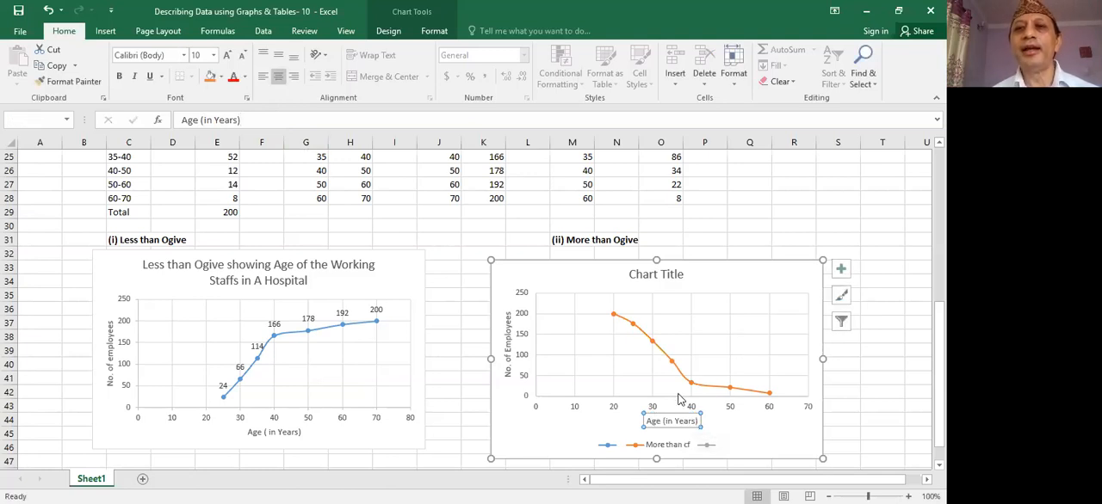
# - Set the more than ogive's chart title to "More Than Ogive showing Age of the Working Staffs in a Hospital"
pyautogui.click(840, 271)
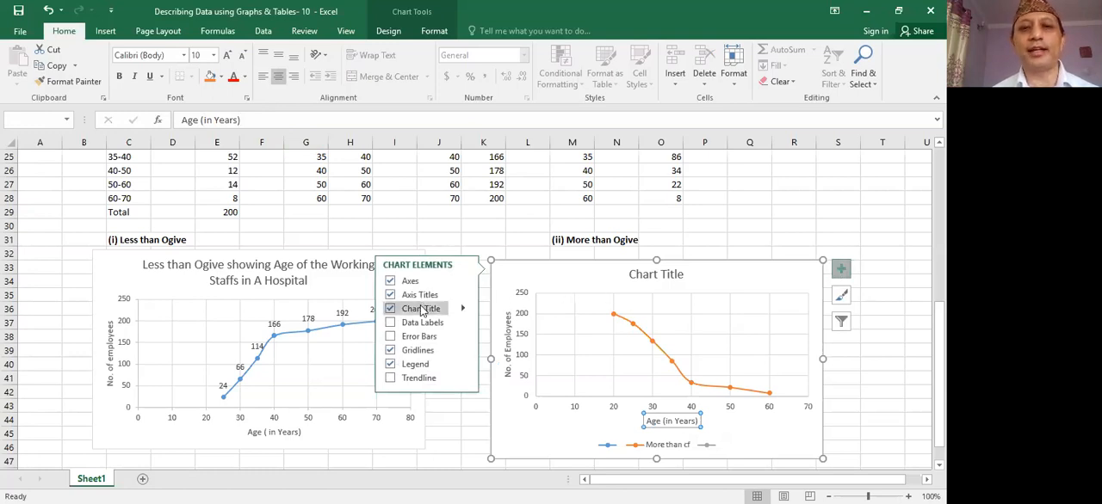
pyautogui.click(641, 279)
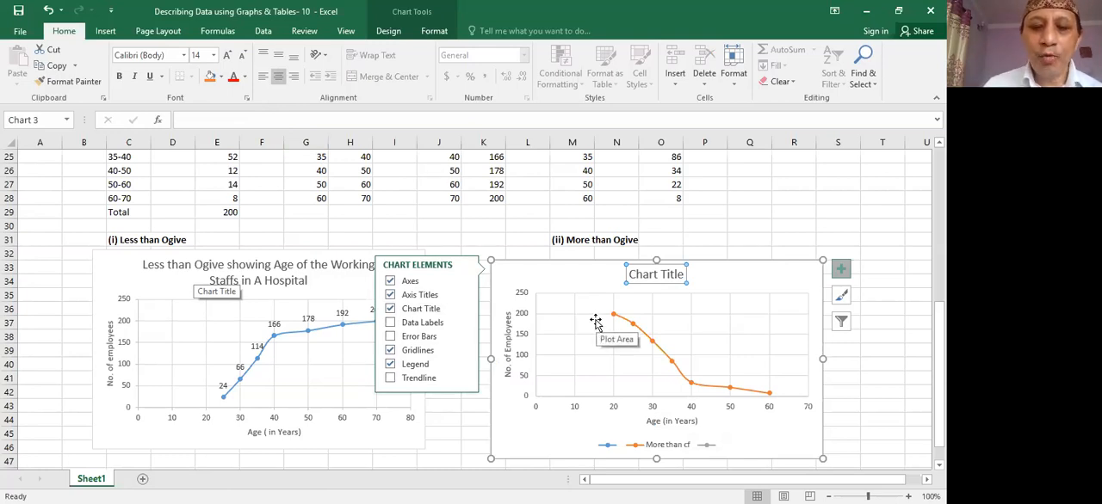
pyautogui.write('More')
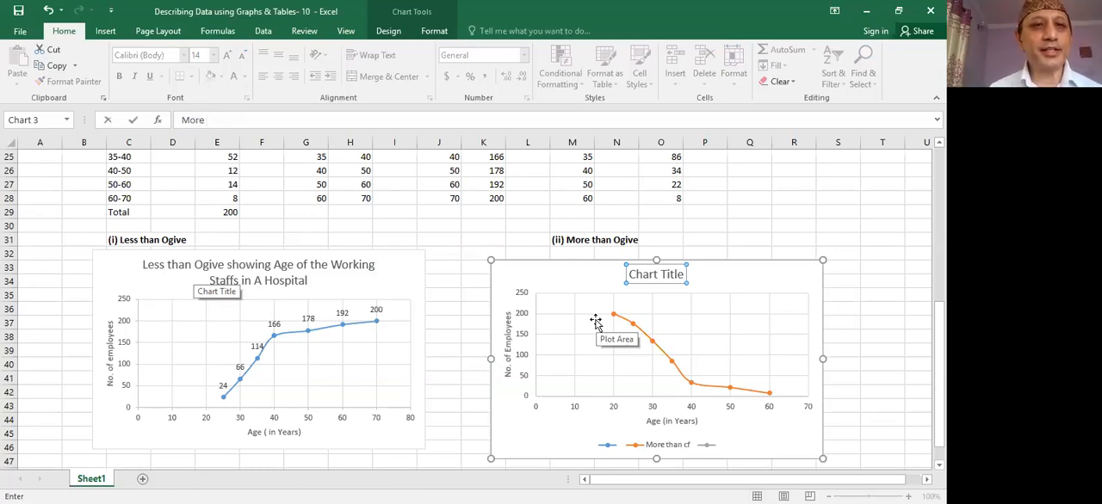
pyautogui.write(' T')
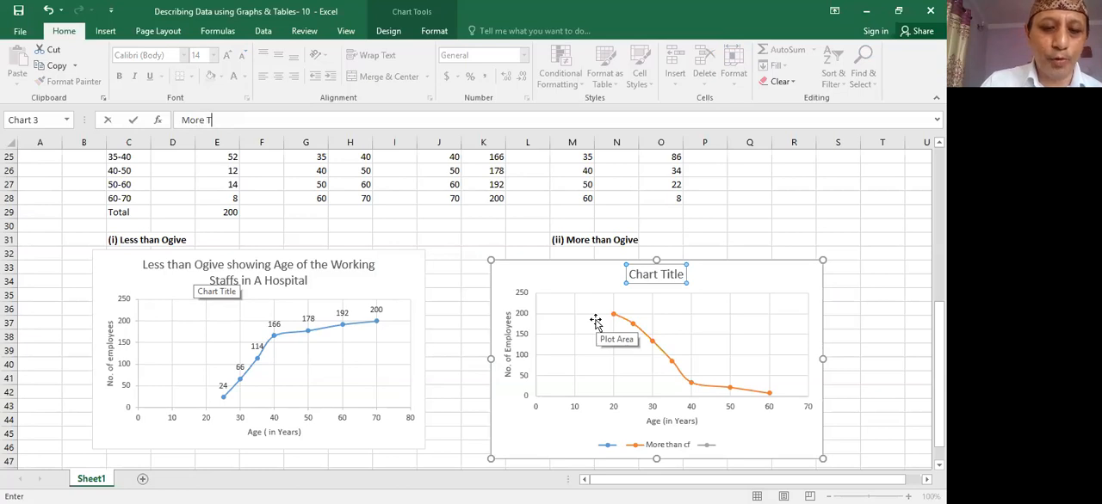
pyautogui.write('han ')
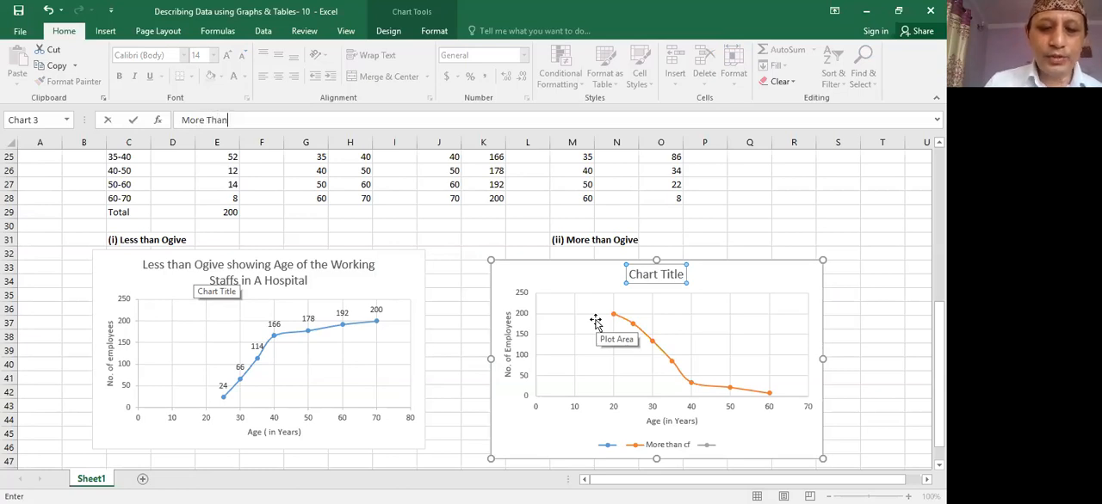
pyautogui.write('Ogive')
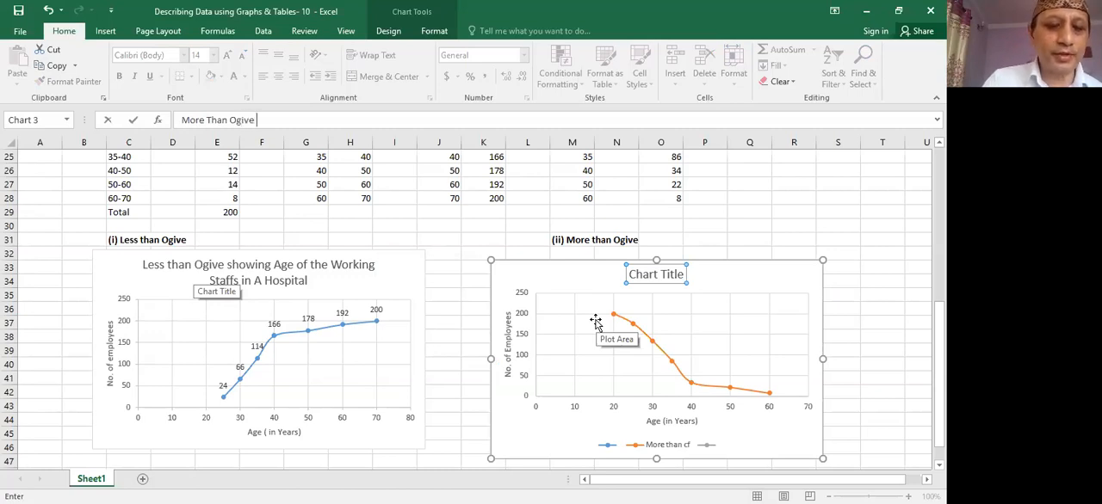
pyautogui.write(' s')
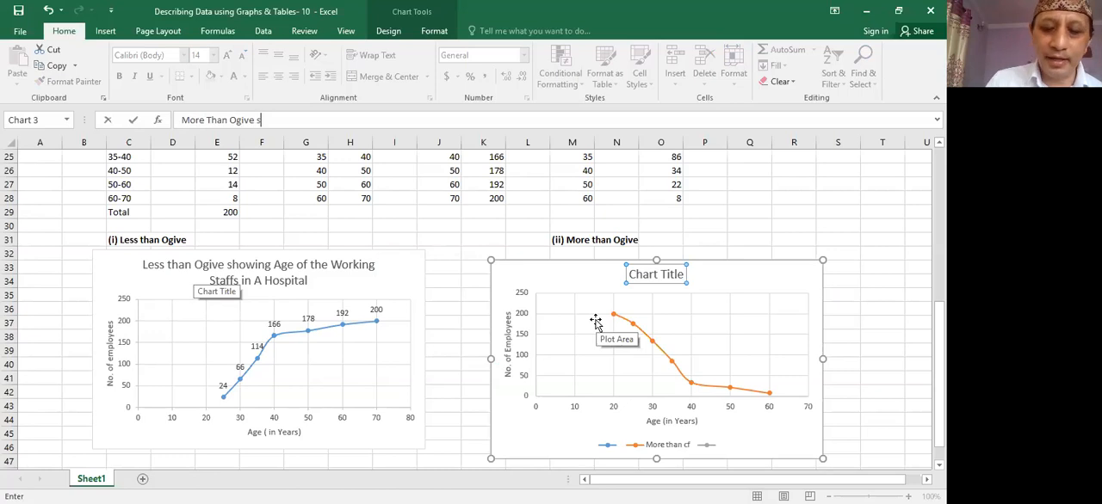
pyautogui.write('how')
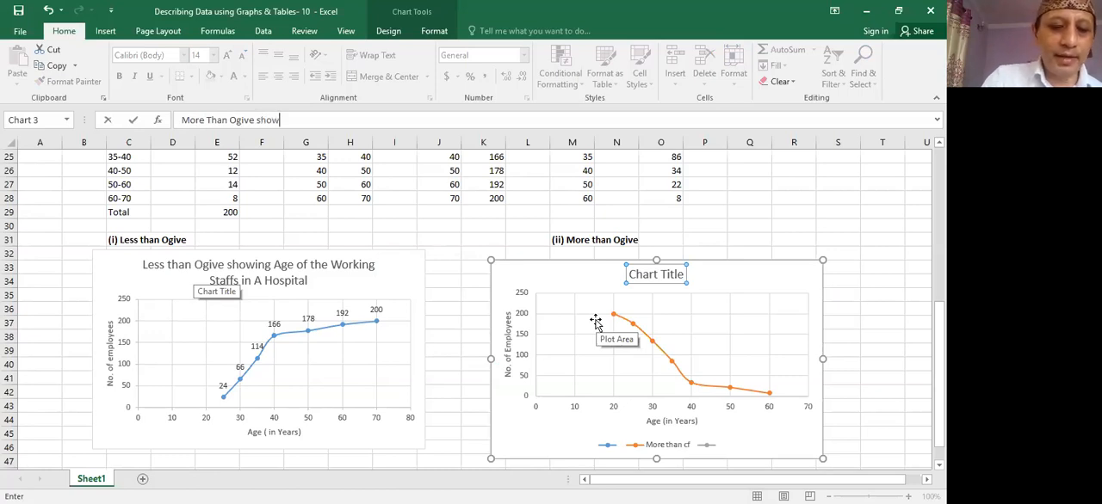
pyautogui.write('ing')
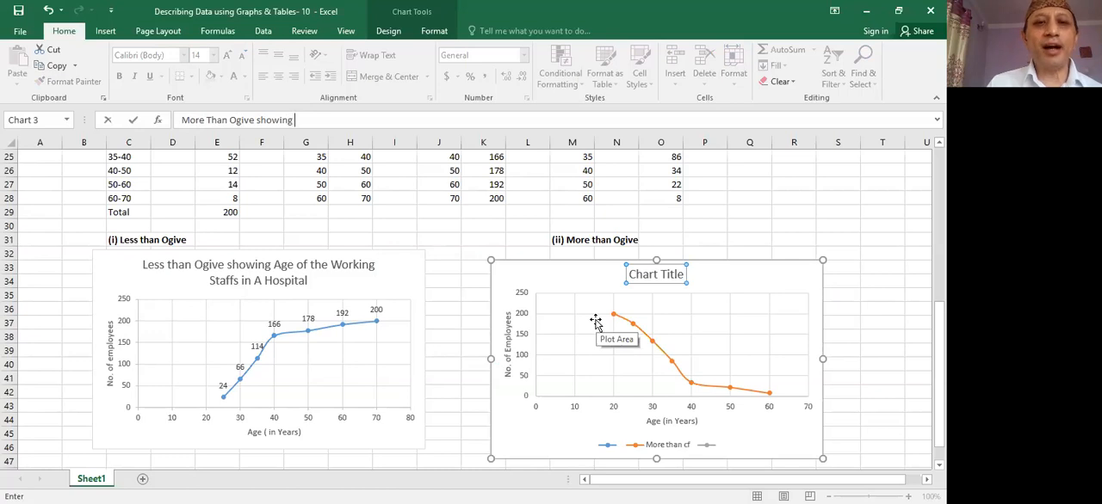
pyautogui.write(' A')
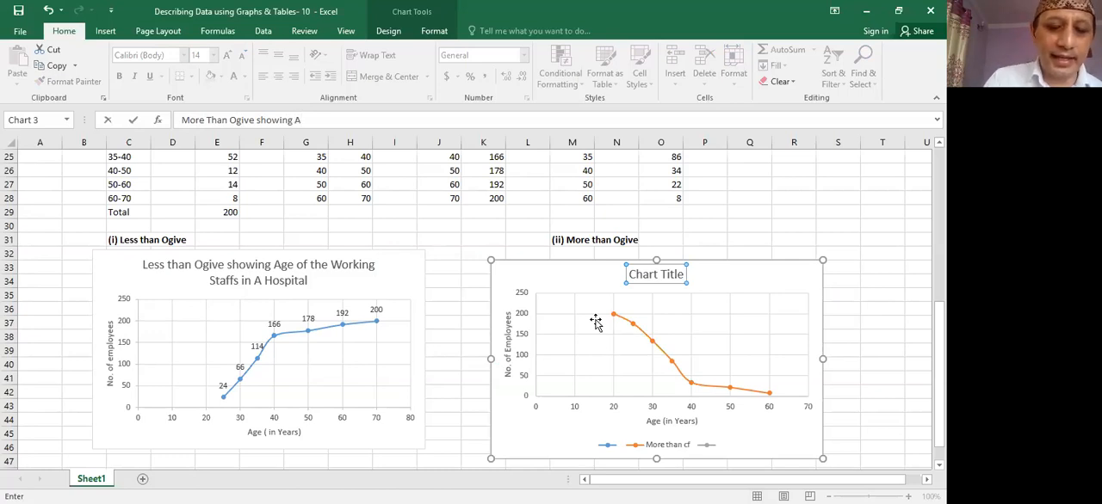
pyautogui.write('ge of')
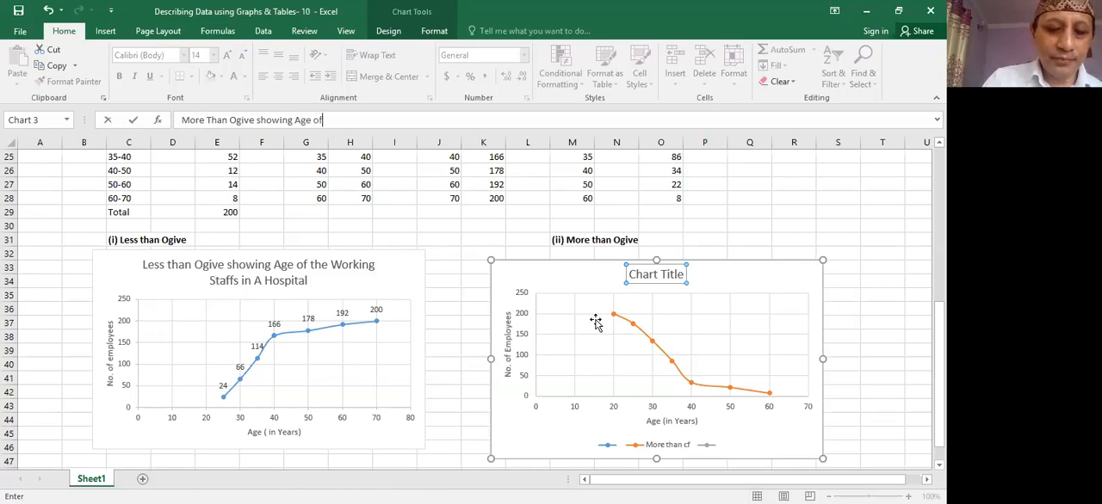
pyautogui.write(' the ')
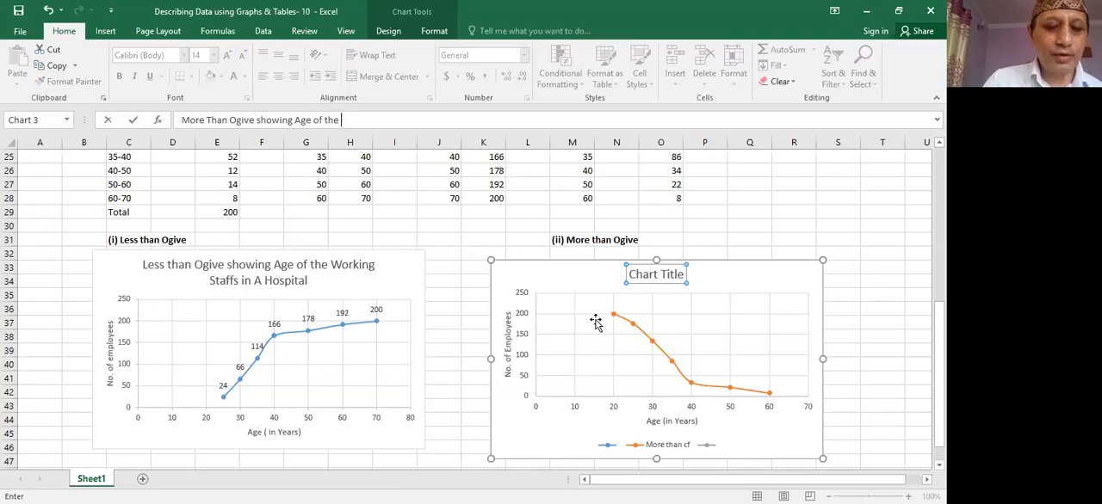
pyautogui.write('Worki')
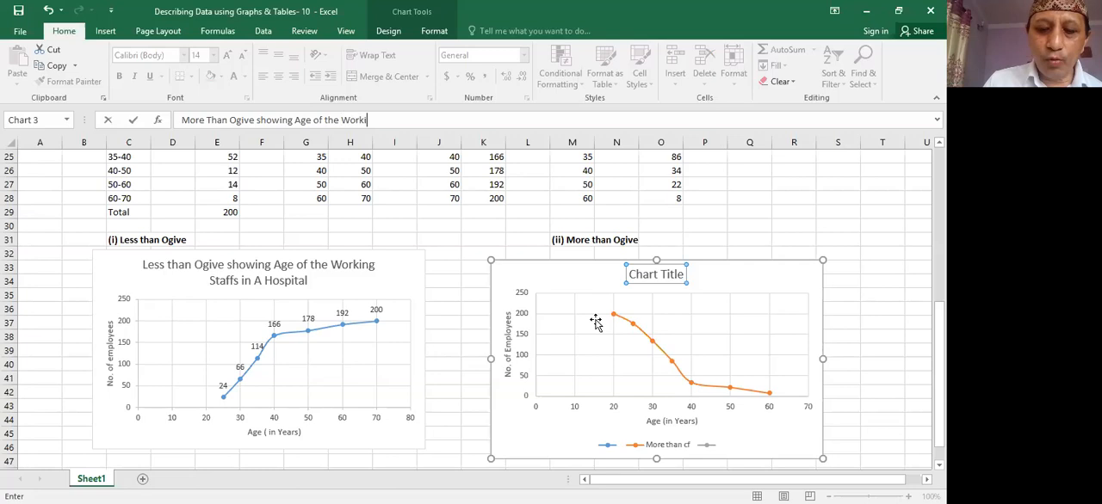
pyautogui.write('ng ')
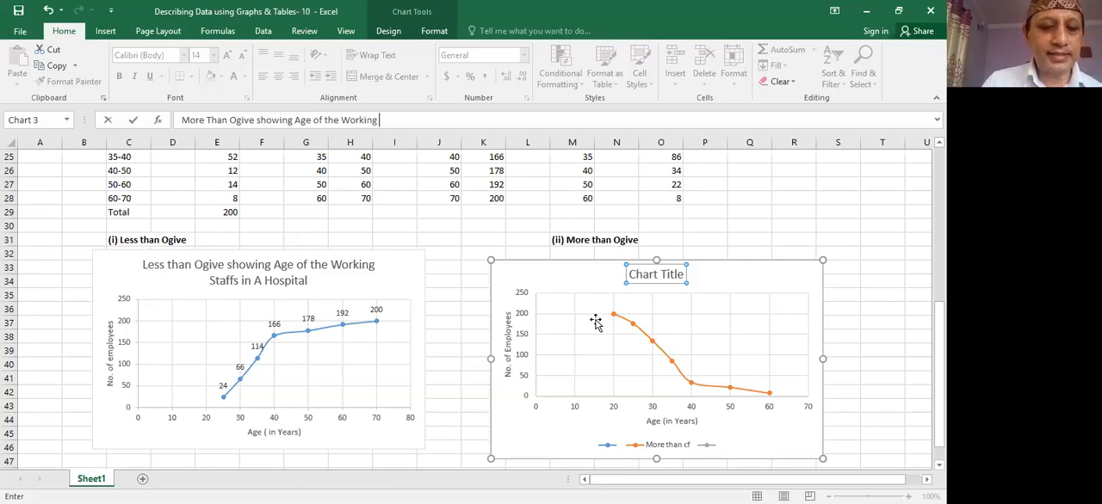
pyautogui.write('S')
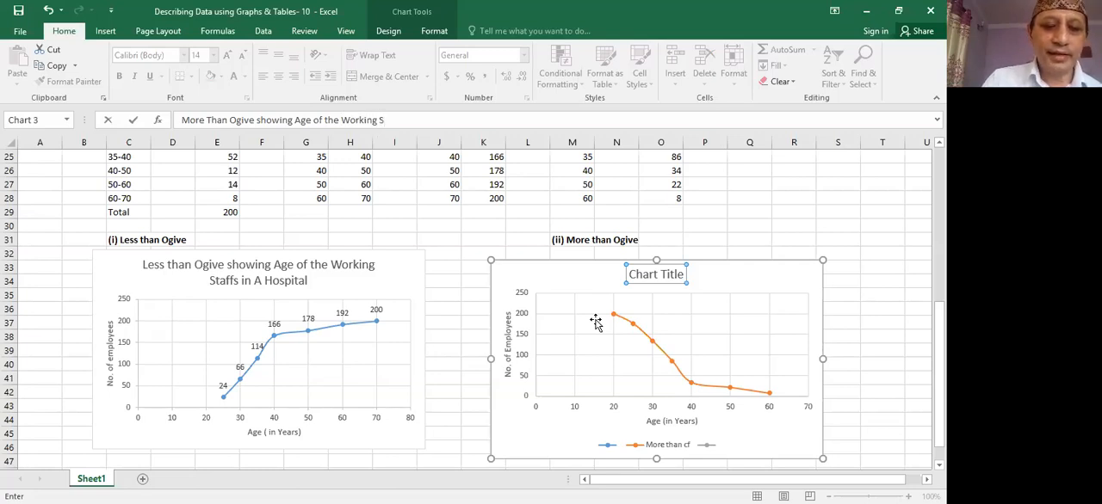
pyautogui.write('taffs ')
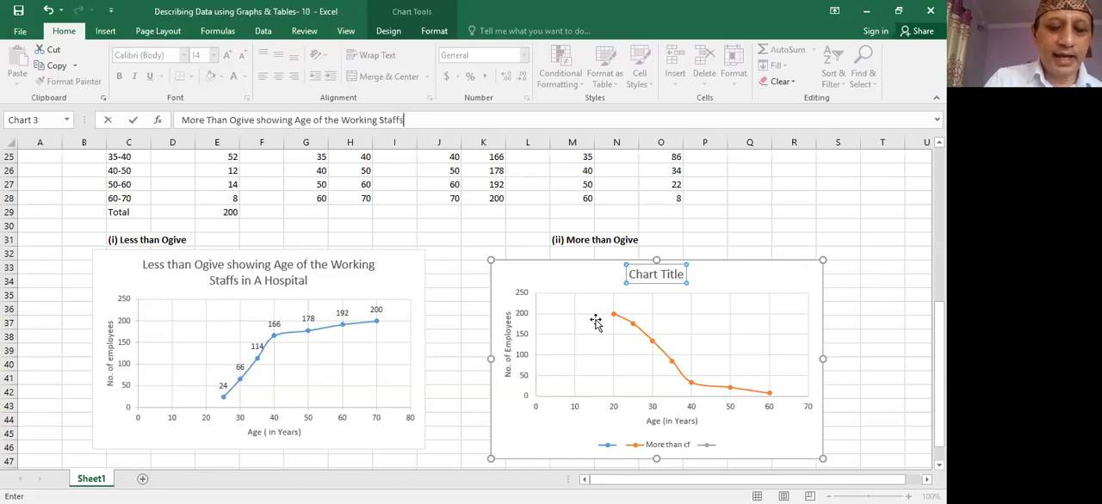
pyautogui.write('in a')
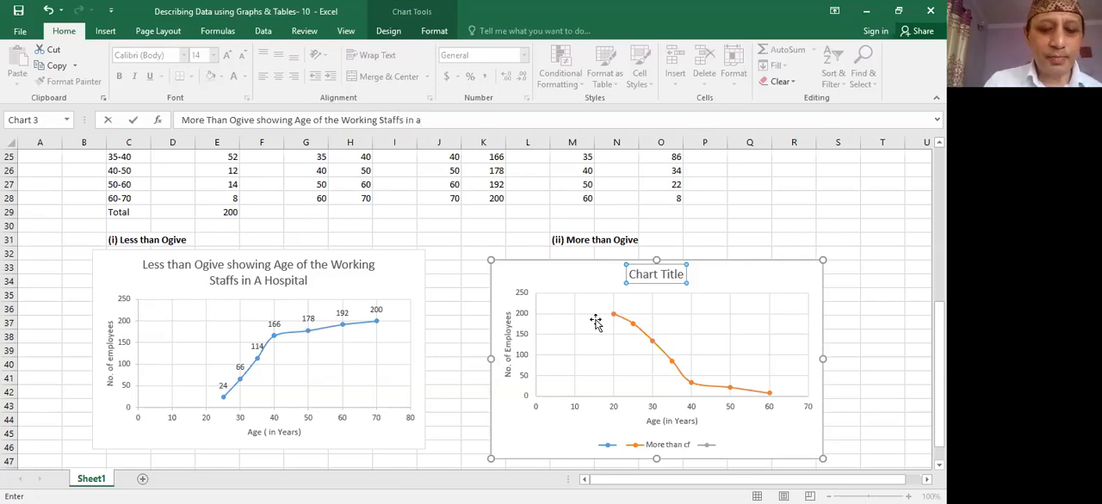
pyautogui.write(' H')
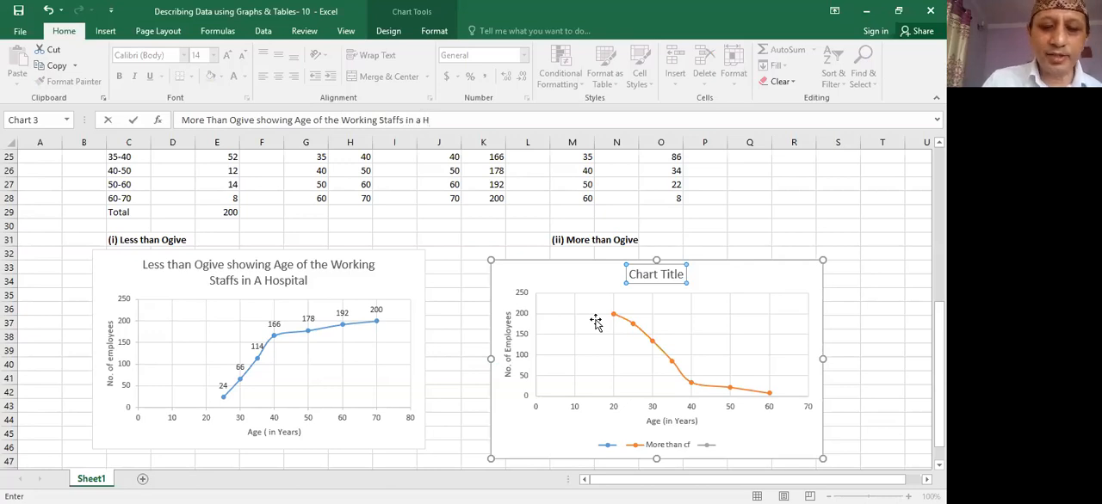
pyautogui.write('os')
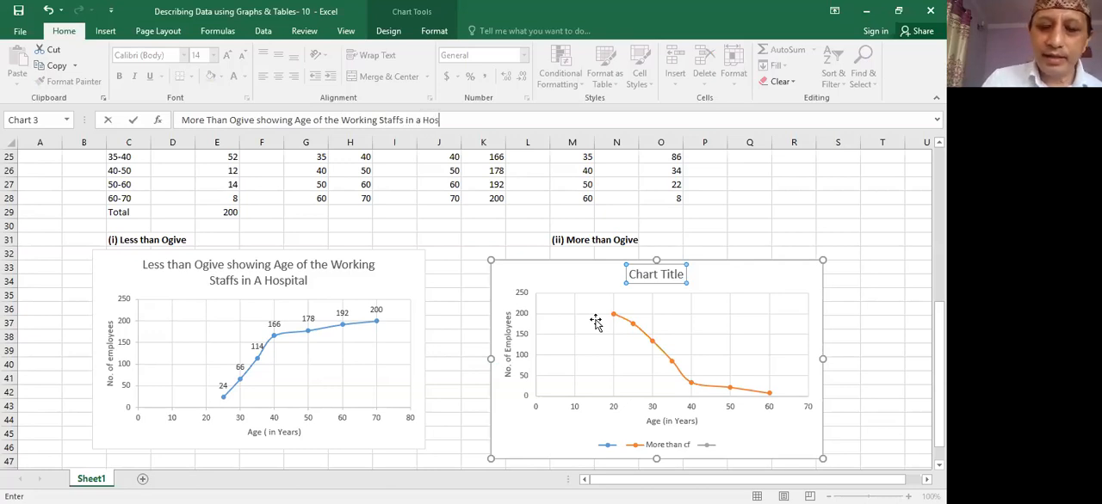
pyautogui.write('pita')
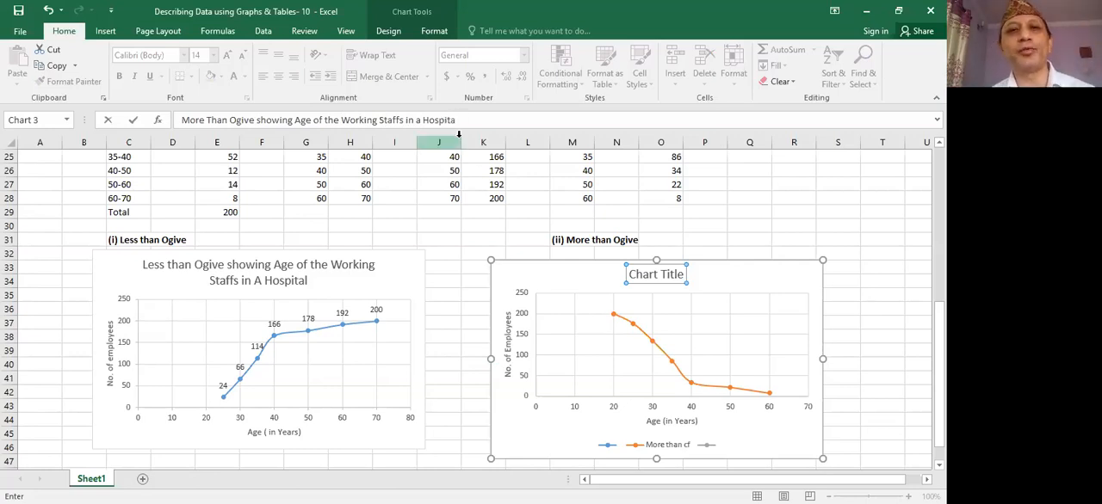
pyautogui.write('l')
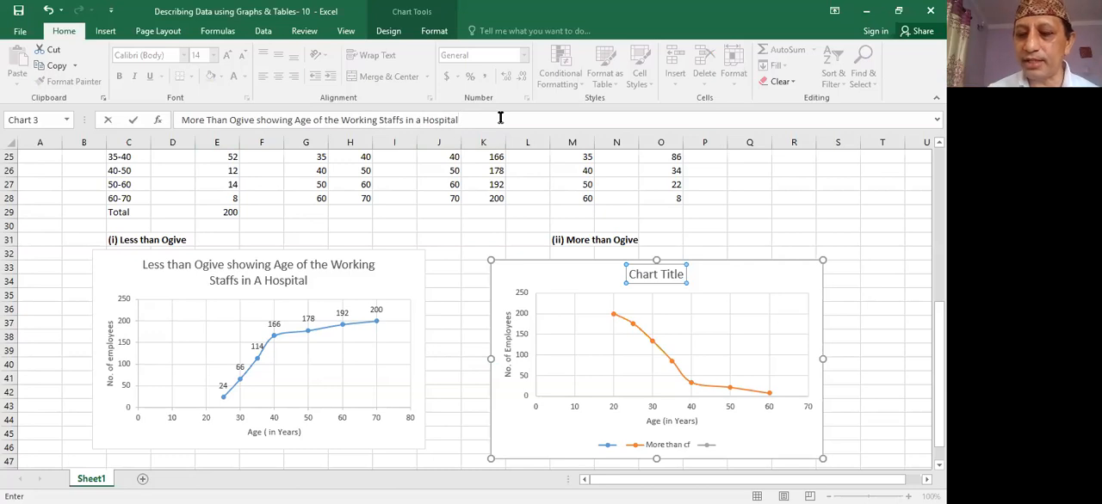
pyautogui.press('Return')
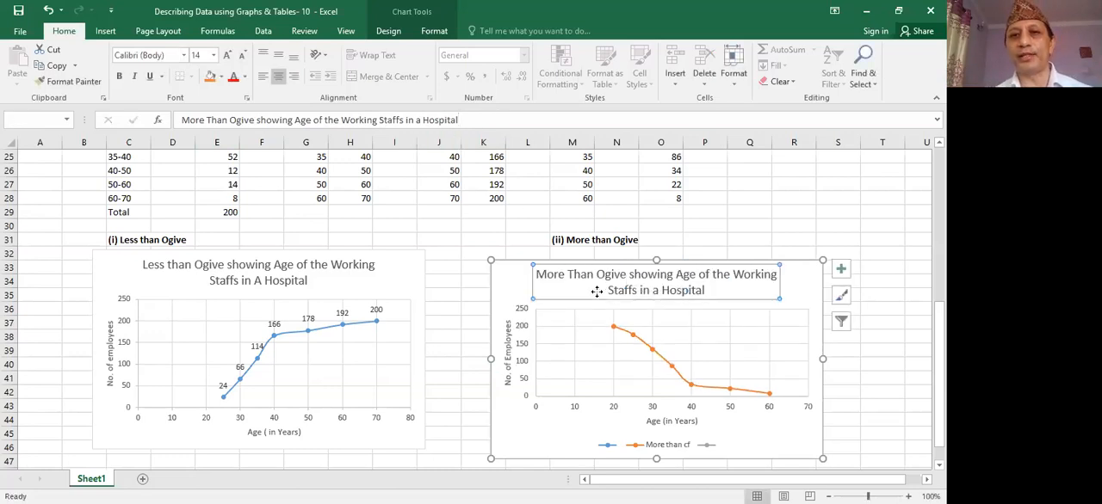
# - Show data labels on the more than ogive chart and remove its legend
pyautogui.click(841, 272)
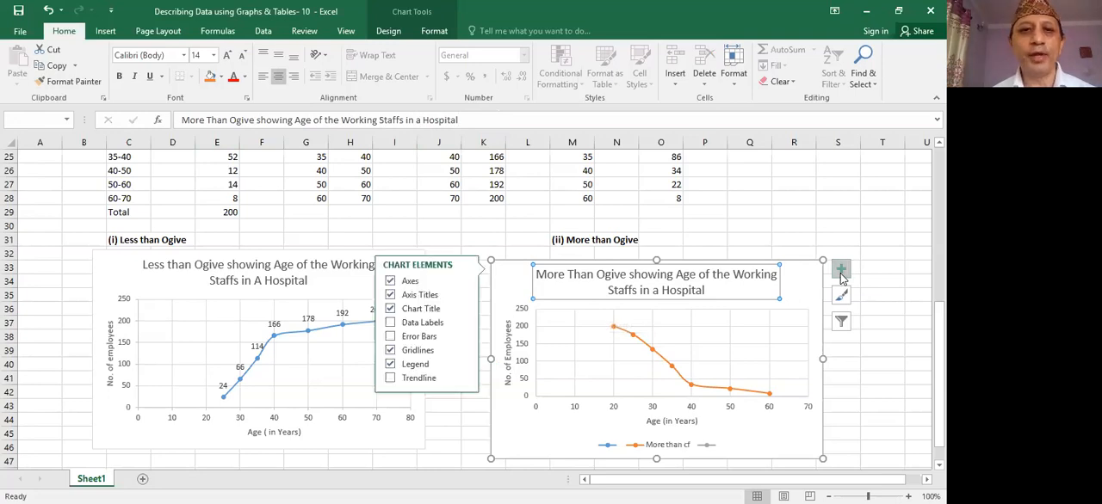
pyautogui.click(410, 325)
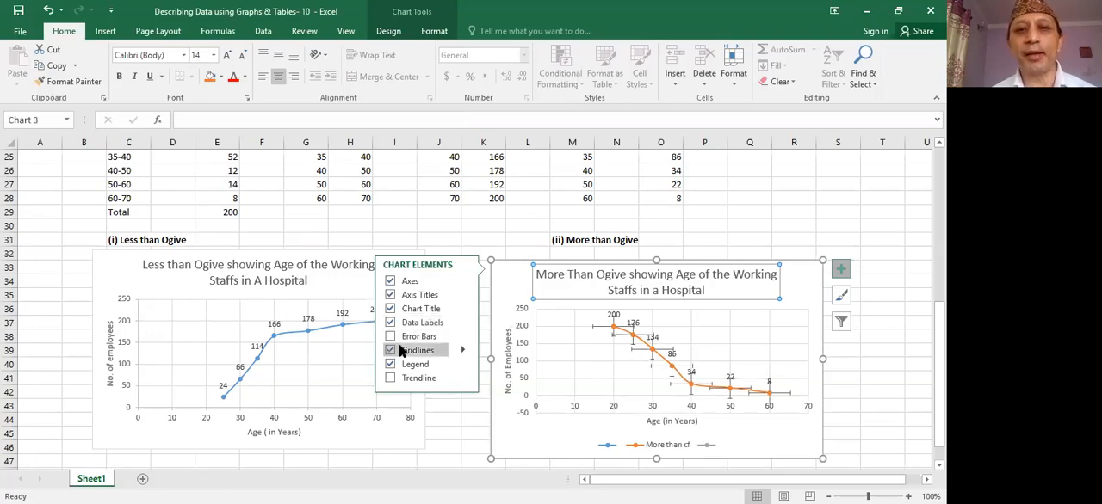
pyautogui.click(461, 351)
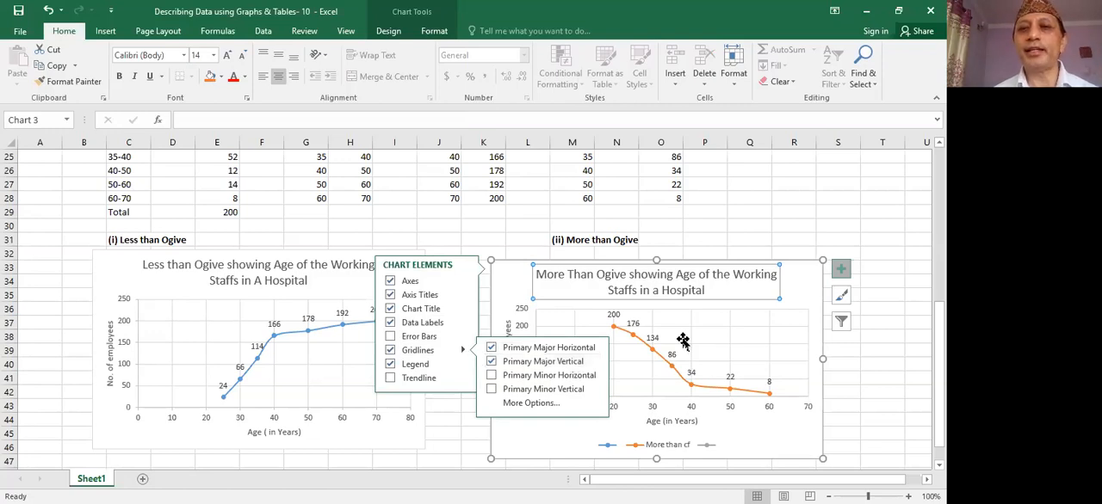
pyautogui.click(429, 367)
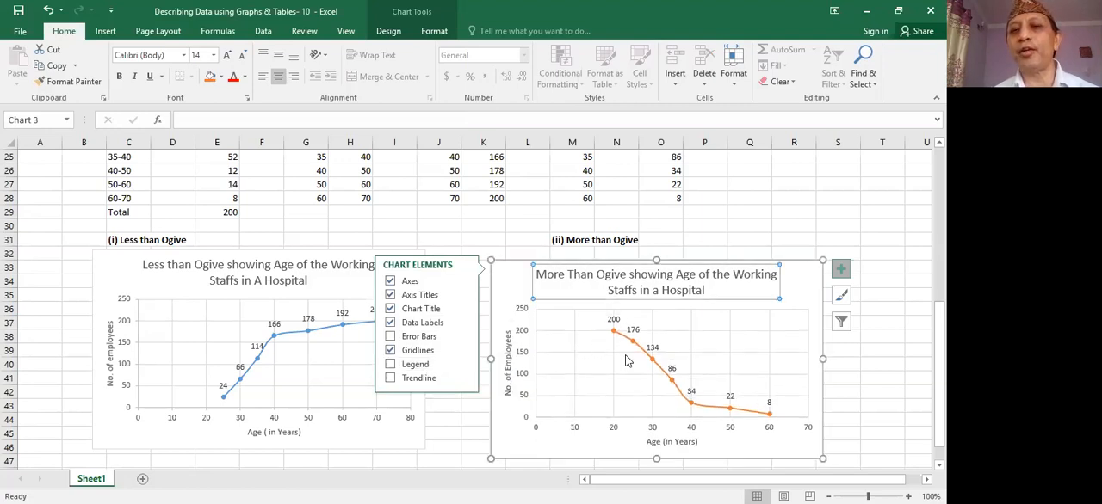
pyautogui.click(426, 369)
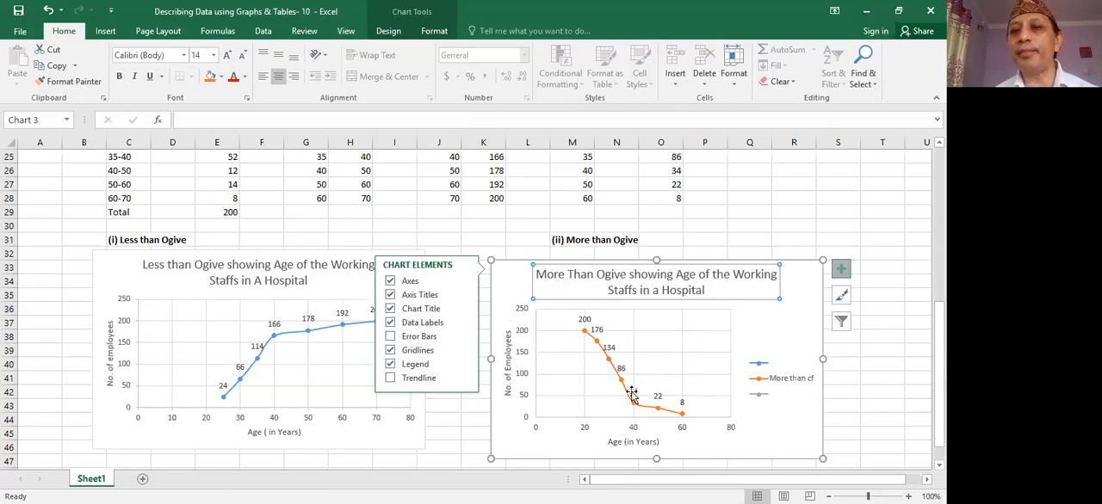
pyautogui.click(412, 365)
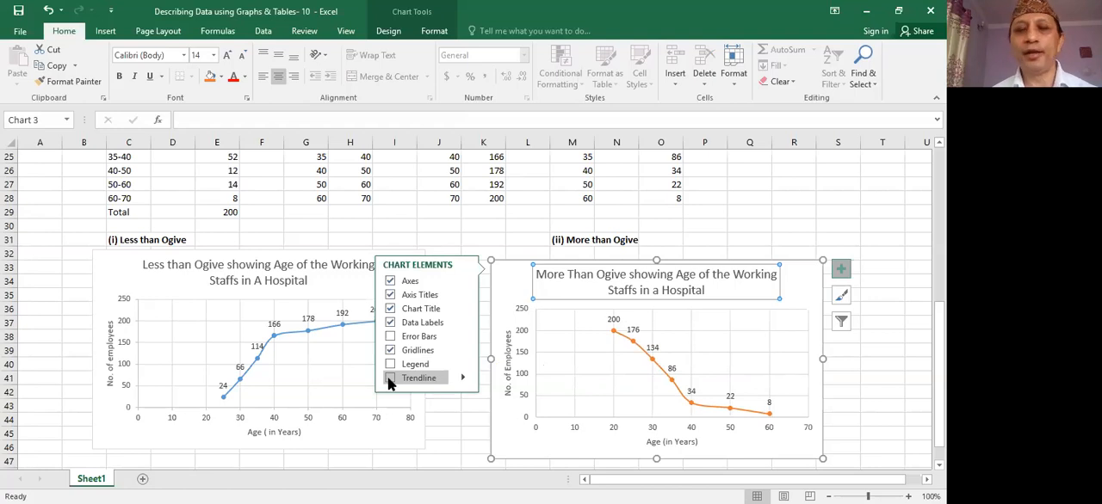
pyautogui.click(461, 418)
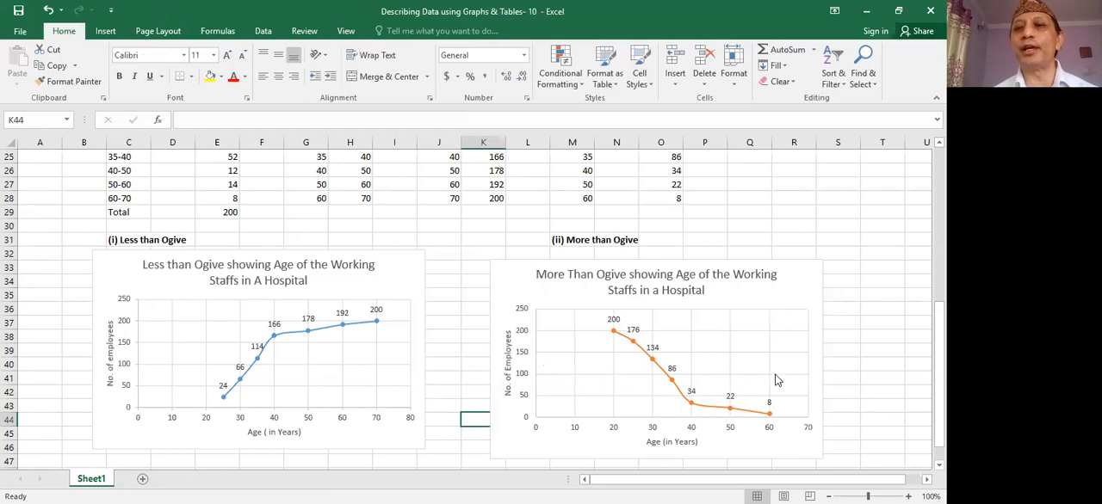
# - Review the less than and more than ogive charts together with the cumulative frequency rows above them
pyautogui.click(838, 368)
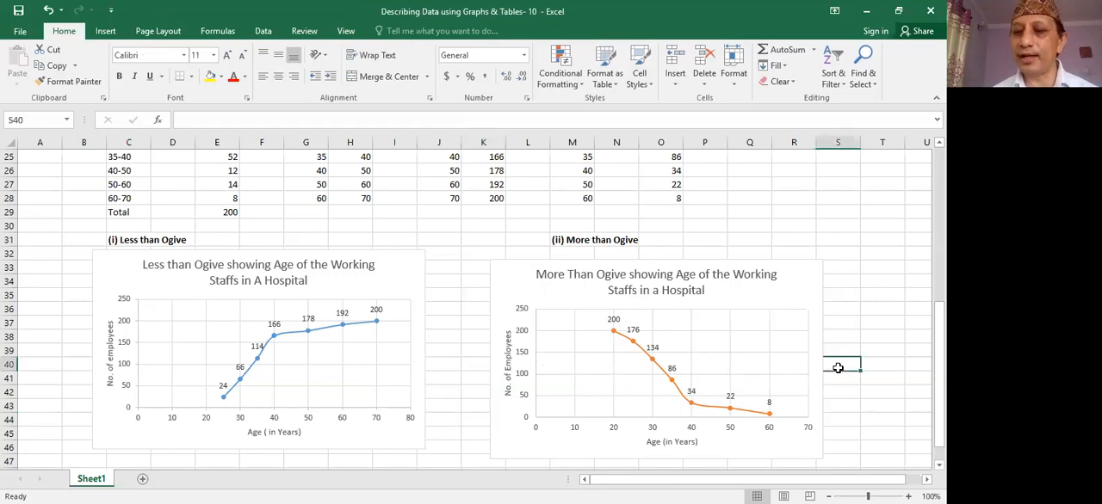
pyautogui.press('Down')
pyautogui.press('Down')
pyautogui.press('Down')
pyautogui.press('Down')
pyautogui.press('Down')
pyautogui.press('Down')
pyautogui.press('Down')
pyautogui.press('Down')
pyautogui.press('Down')
pyautogui.press('Down')
pyautogui.press('Down')
pyautogui.press('Down')
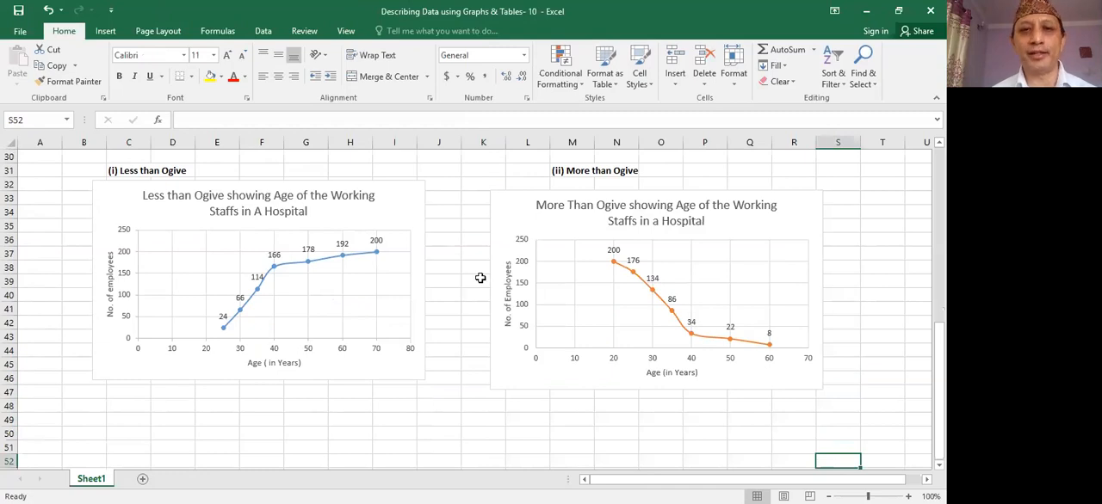
pyautogui.click(482, 278)
pyautogui.press('Up')
pyautogui.press('Up')
pyautogui.press('Up')
pyautogui.press('Up')
pyautogui.press('Up')
pyautogui.press('Up')
pyautogui.press('Up')
pyautogui.press('Up')
pyautogui.press('Up')
pyautogui.press('Up')
pyautogui.press('Up')
pyautogui.press('Up')
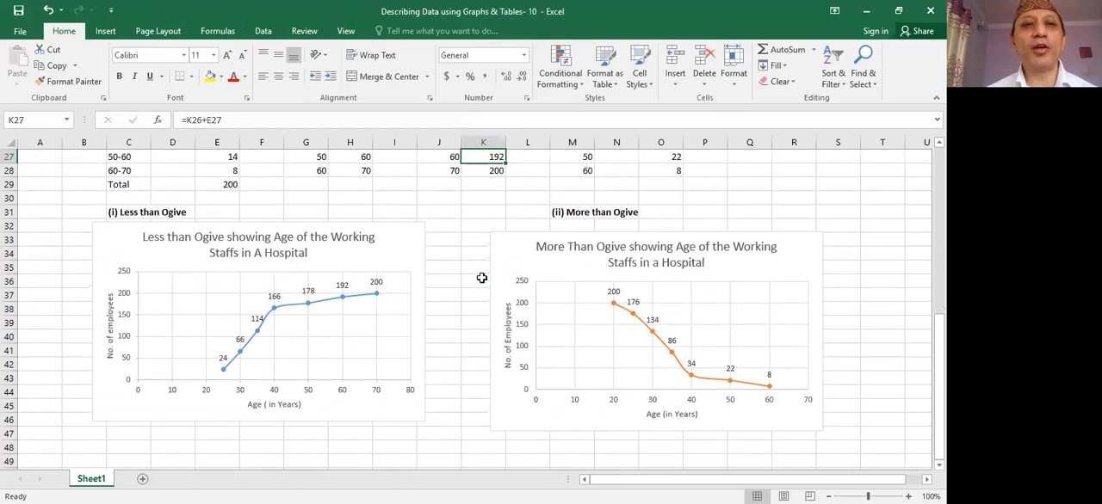
pyautogui.press('Up')
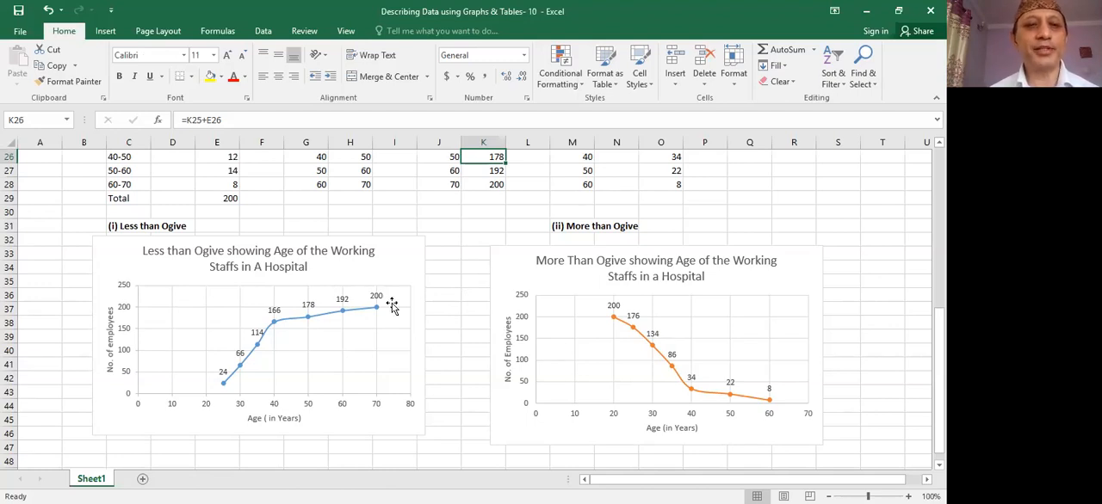
pyautogui.click(175, 273)
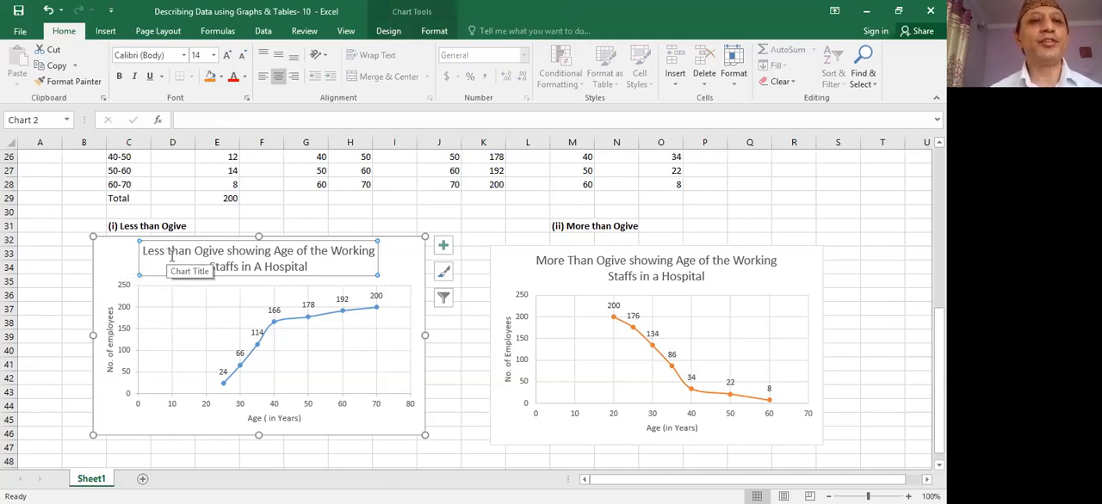
pyautogui.click(109, 251)
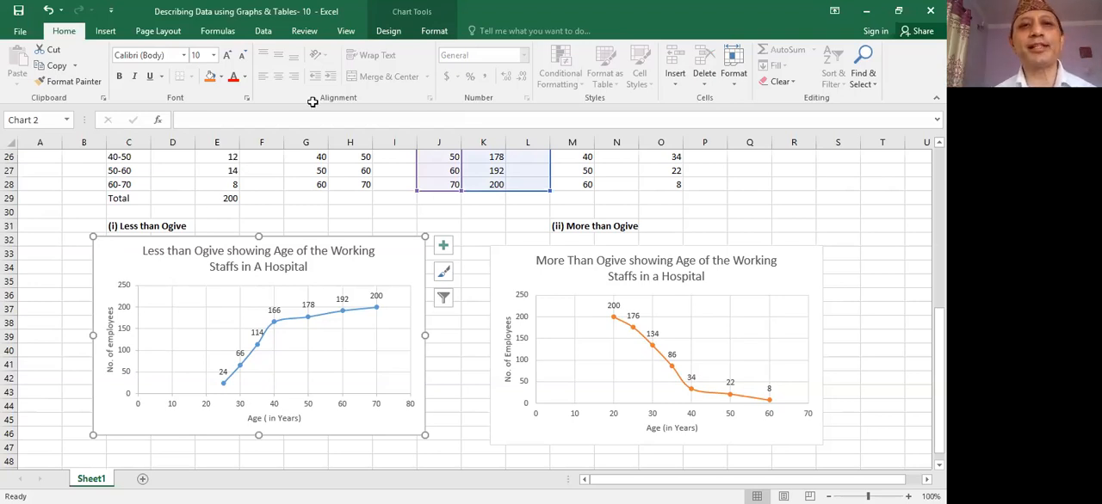
pyautogui.click(388, 32)
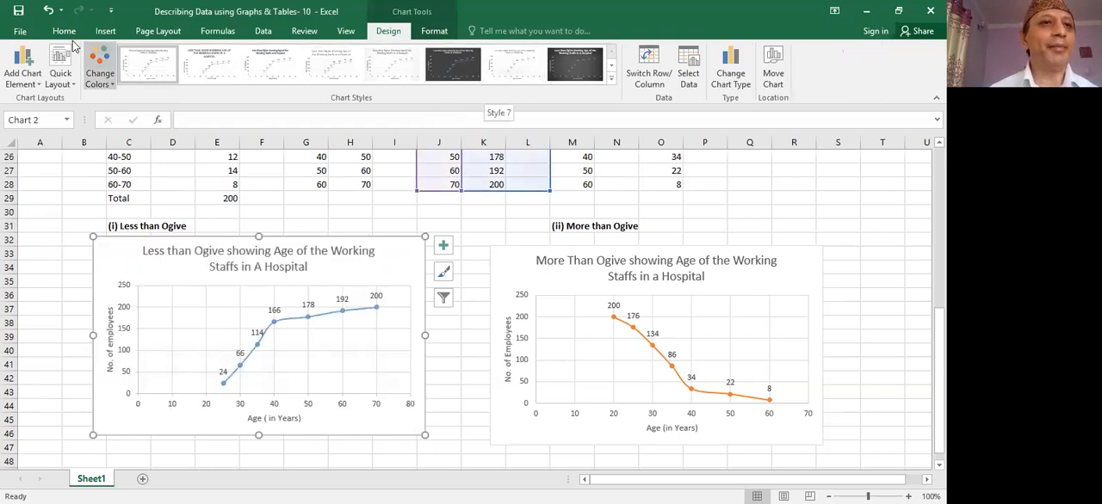
pyautogui.click(62, 74)
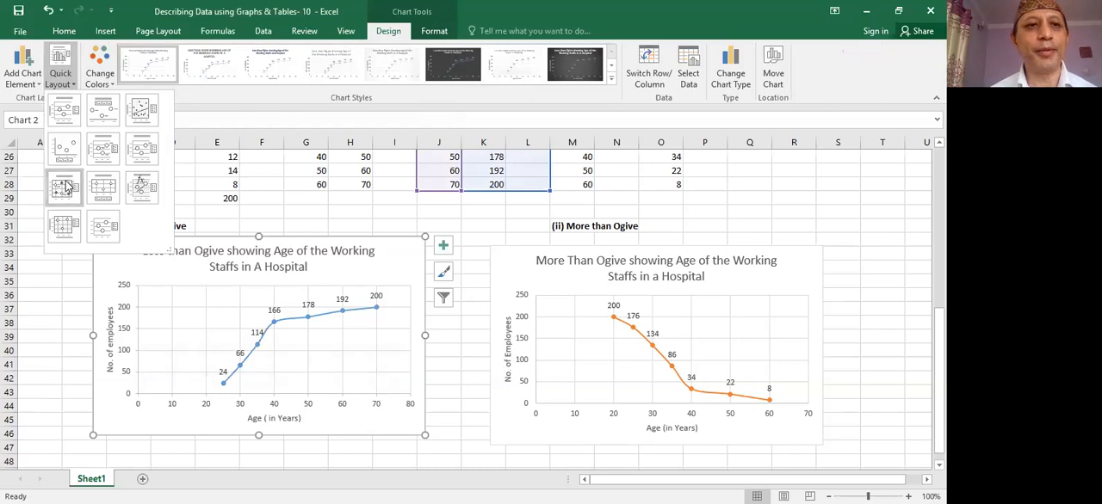
pyautogui.click(101, 82)
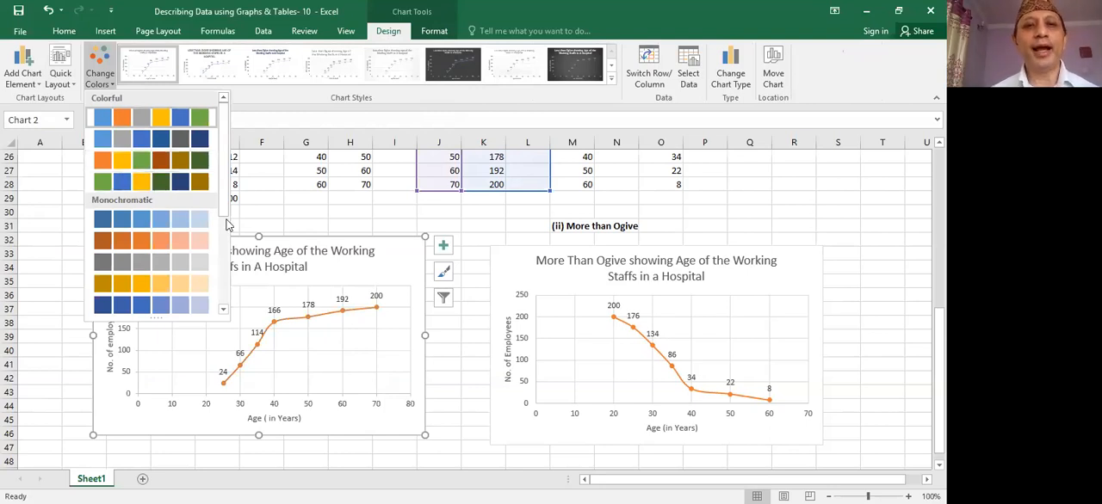
pyautogui.click(395, 258)
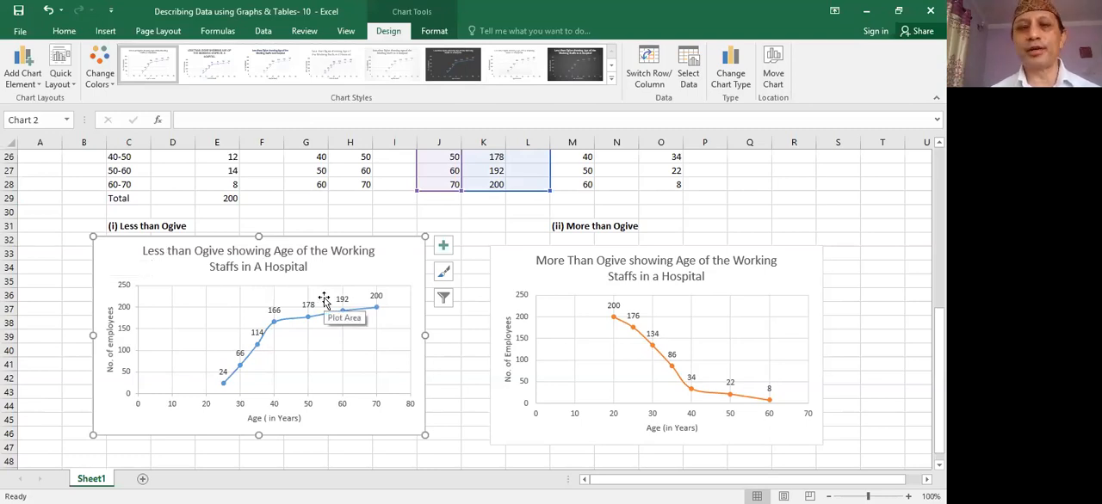
# - Fill the chart area of the less than ogive with solid orange from the theme colors
pyautogui.doubleClick(111, 250)
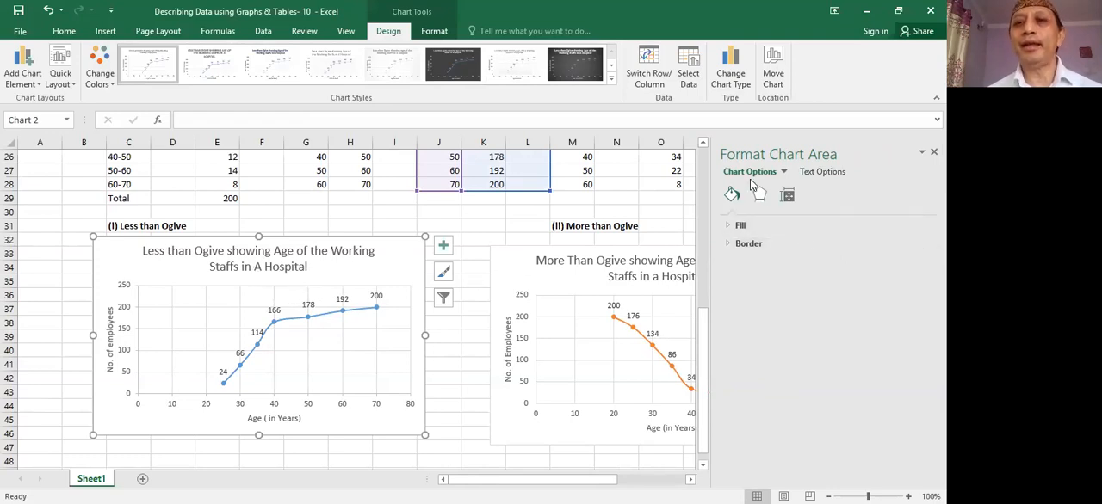
pyautogui.click(764, 224)
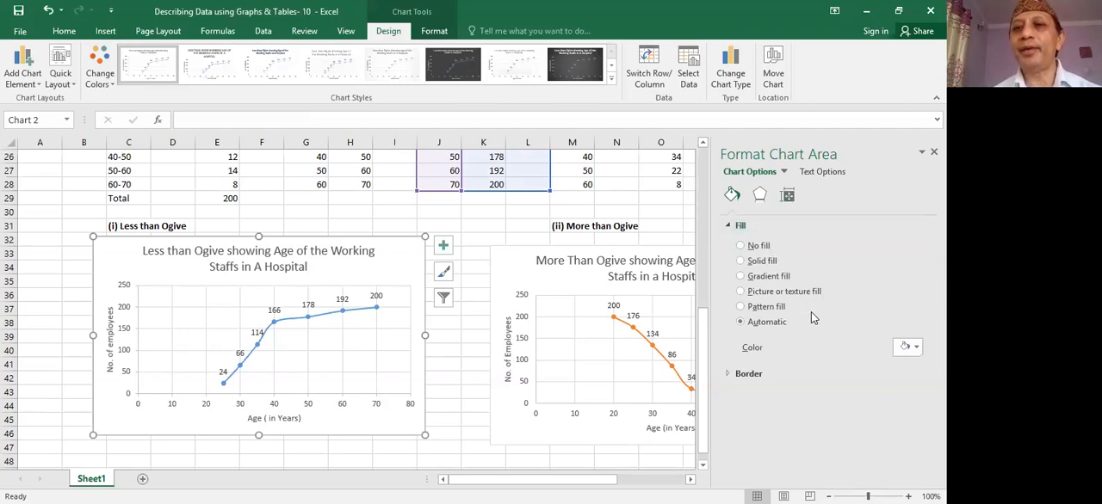
pyautogui.click(741, 261)
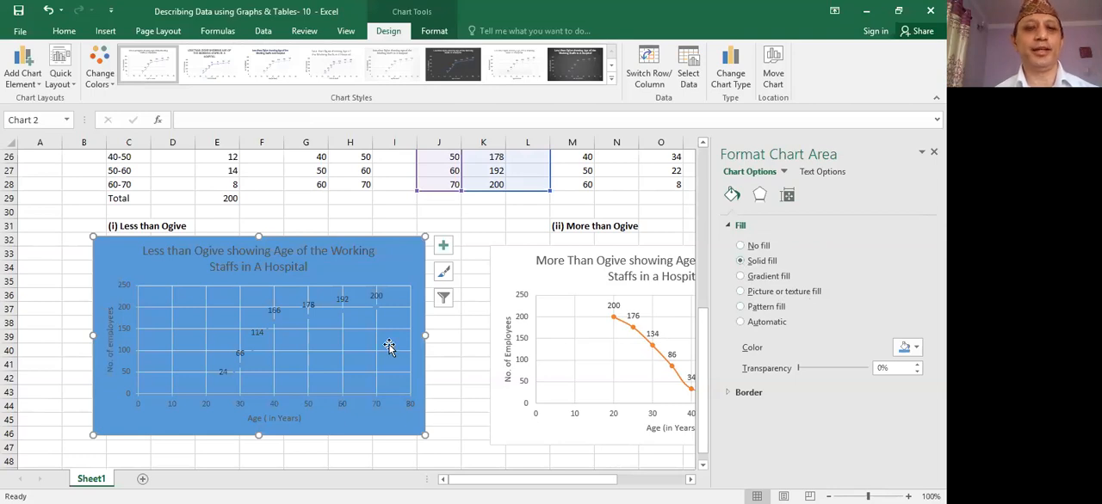
pyautogui.click(765, 322)
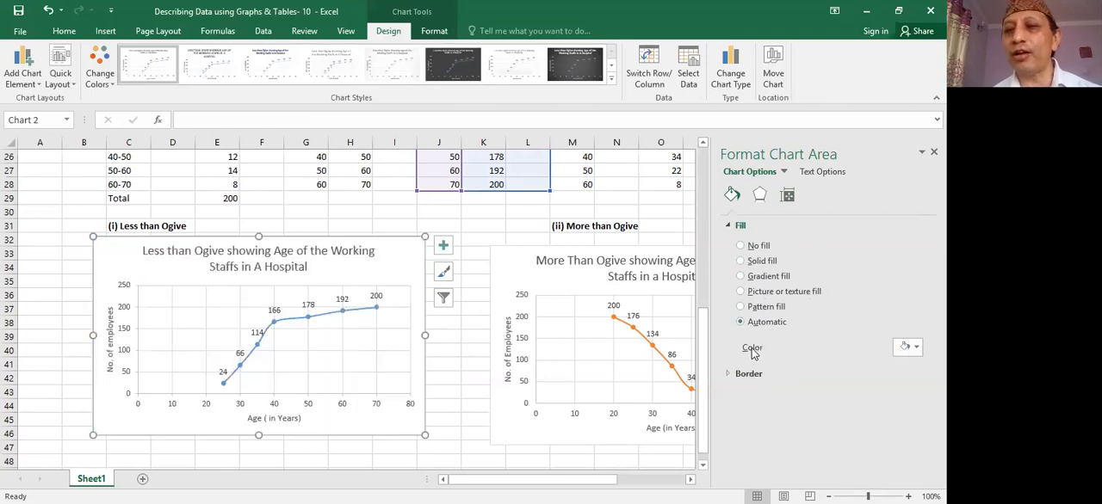
pyautogui.click(915, 347)
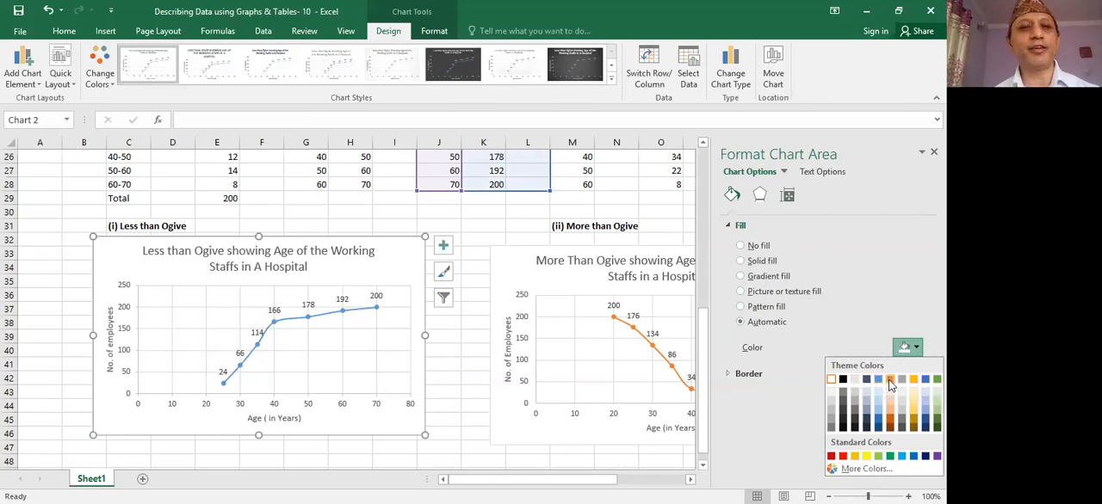
pyautogui.click(889, 379)
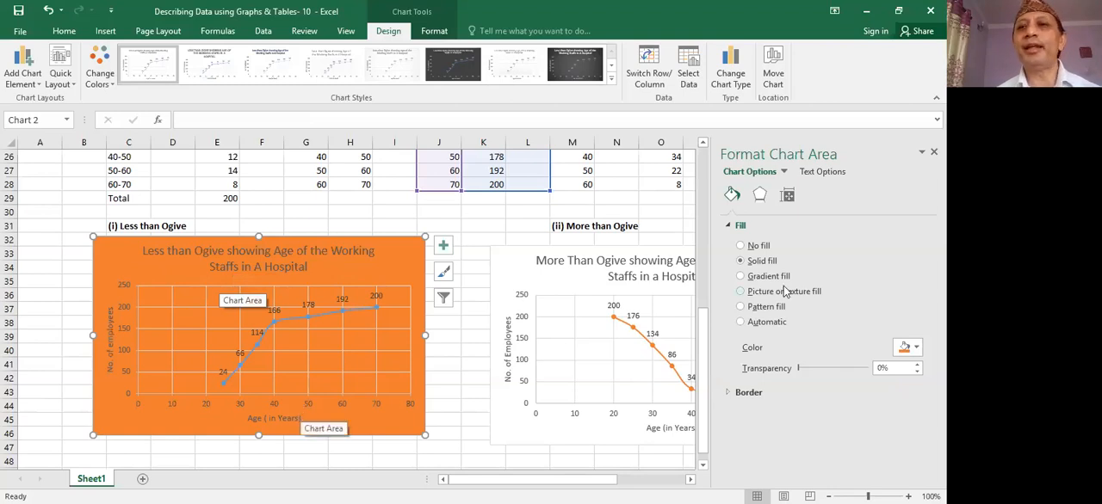
# - Set the text fill of the less than ogive chart to solid black
pyautogui.click(819, 171)
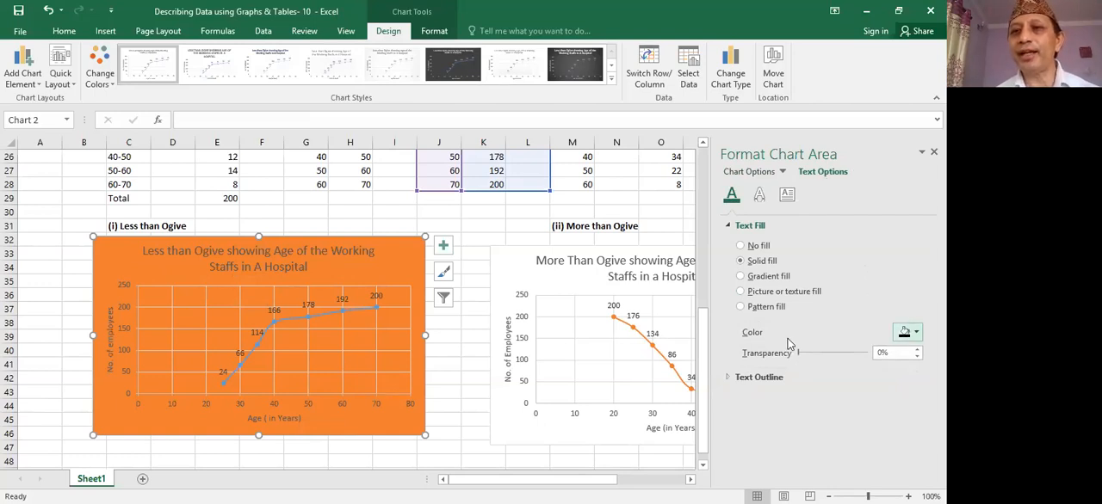
pyautogui.click(916, 335)
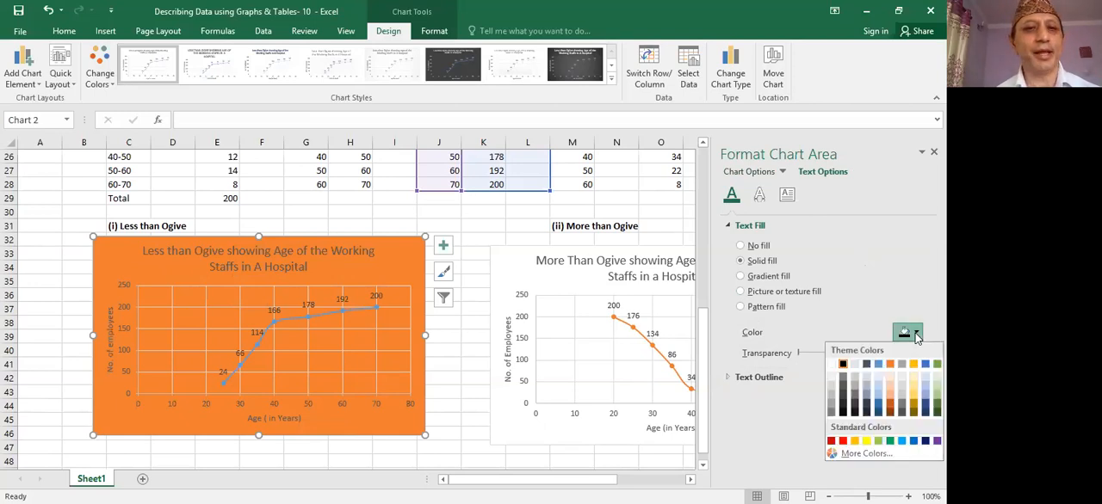
pyautogui.click(843, 363)
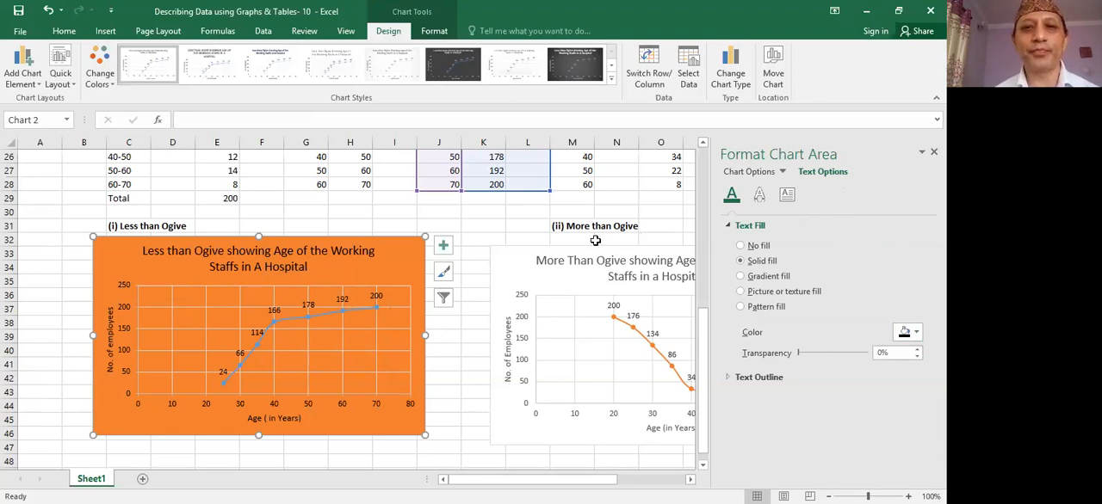
# - Fill the chart area of the more than ogive with the theme color Blue, Accent 1
pyautogui.click(511, 256)
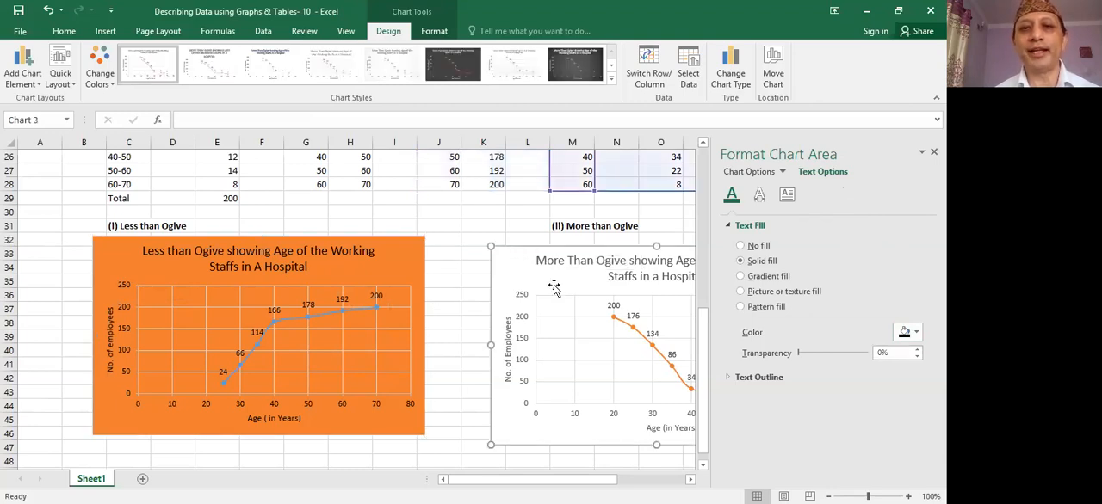
pyautogui.click(566, 312)
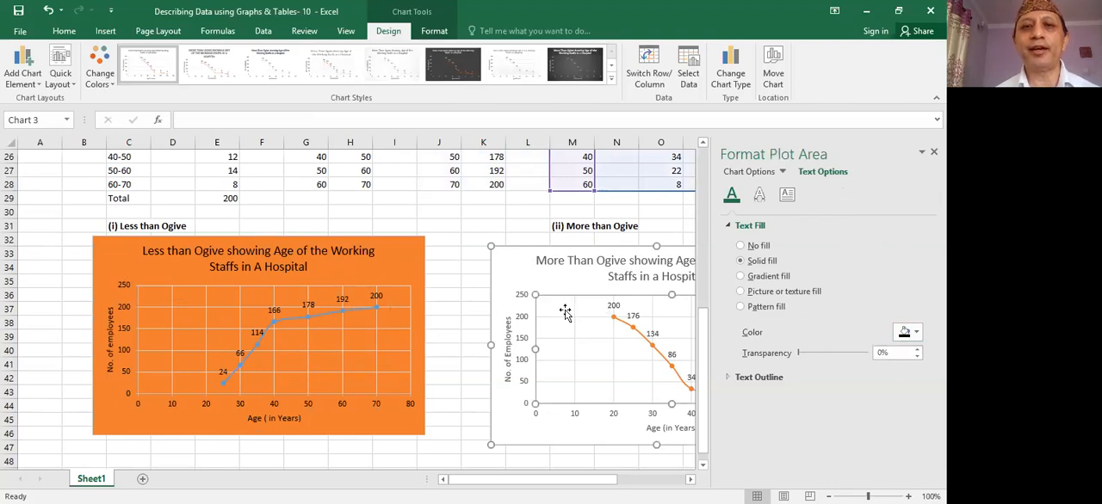
pyautogui.click(498, 262)
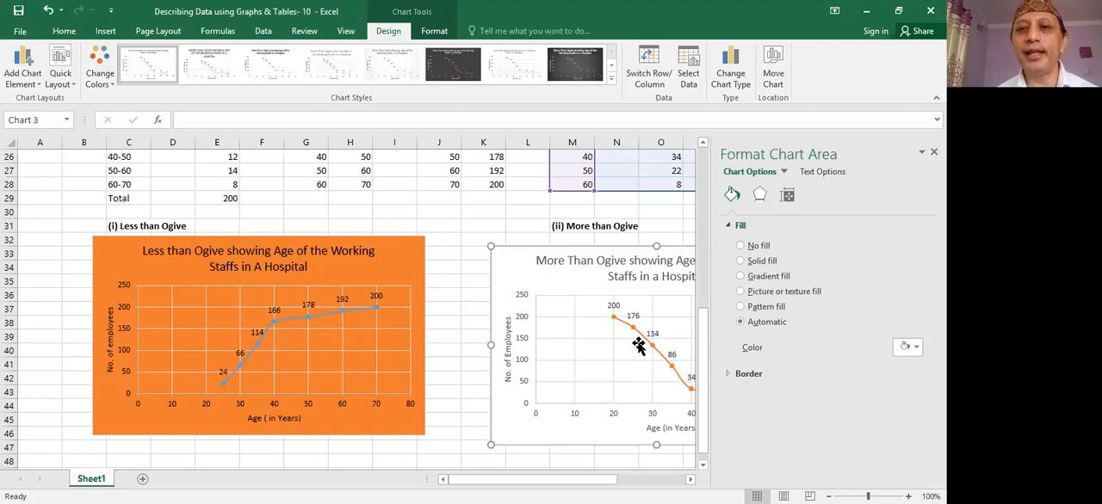
pyautogui.click(916, 347)
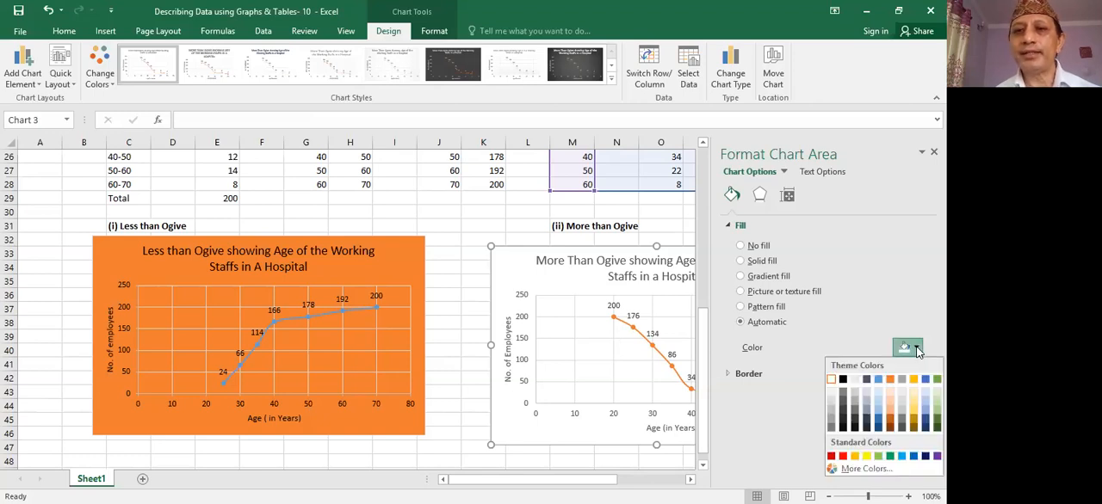
pyautogui.click(878, 380)
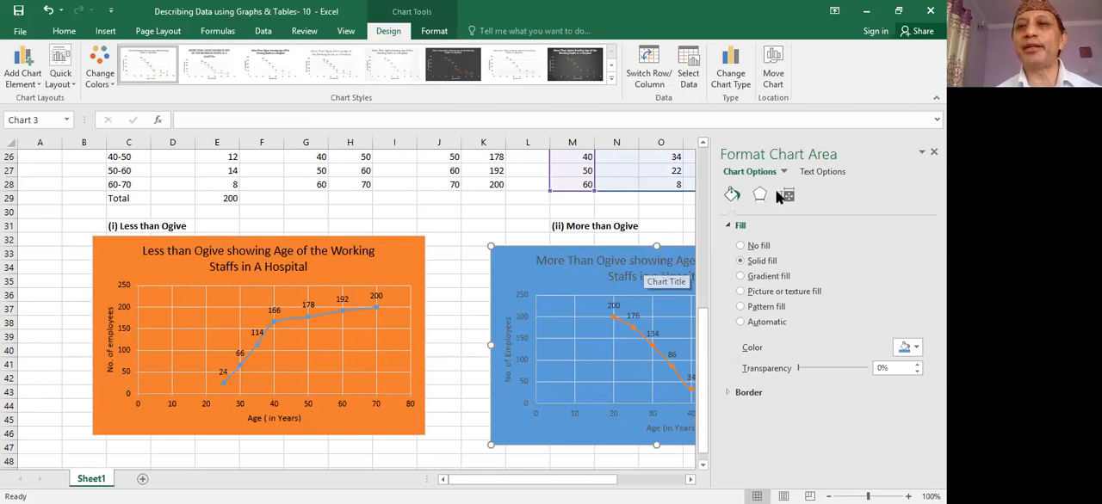
# - Set the text fill of the more than ogive chart to solid black and close the formatting options
pyautogui.click(823, 173)
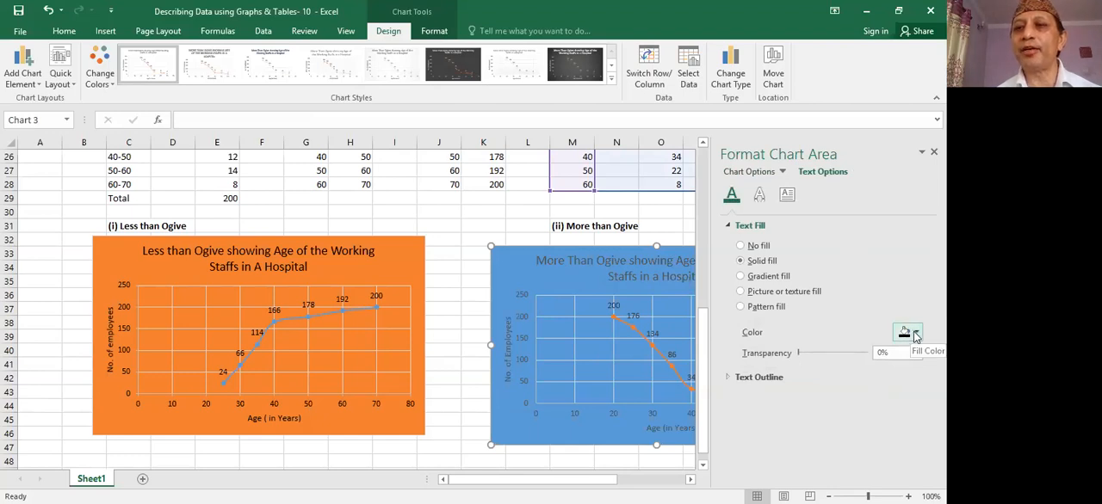
pyautogui.click(915, 334)
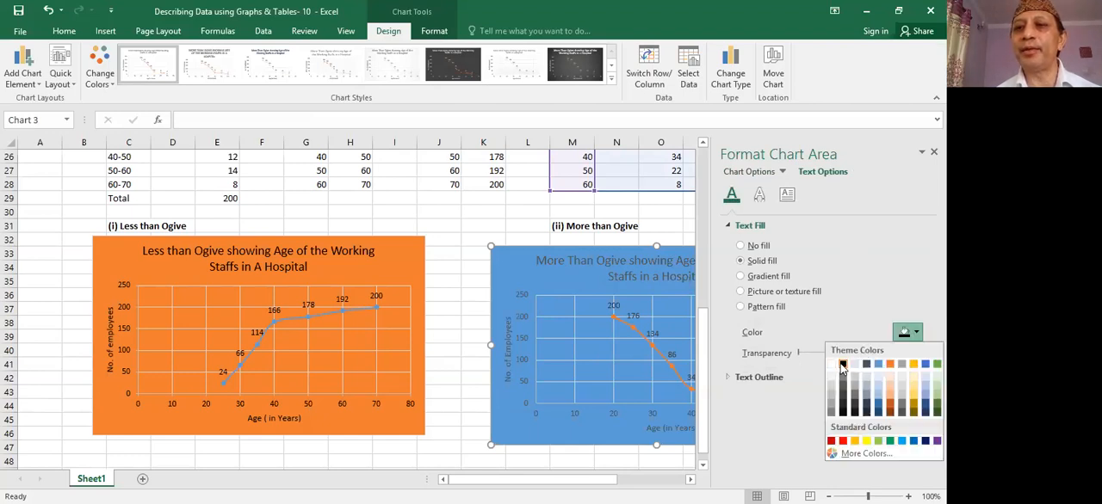
pyautogui.click(842, 365)
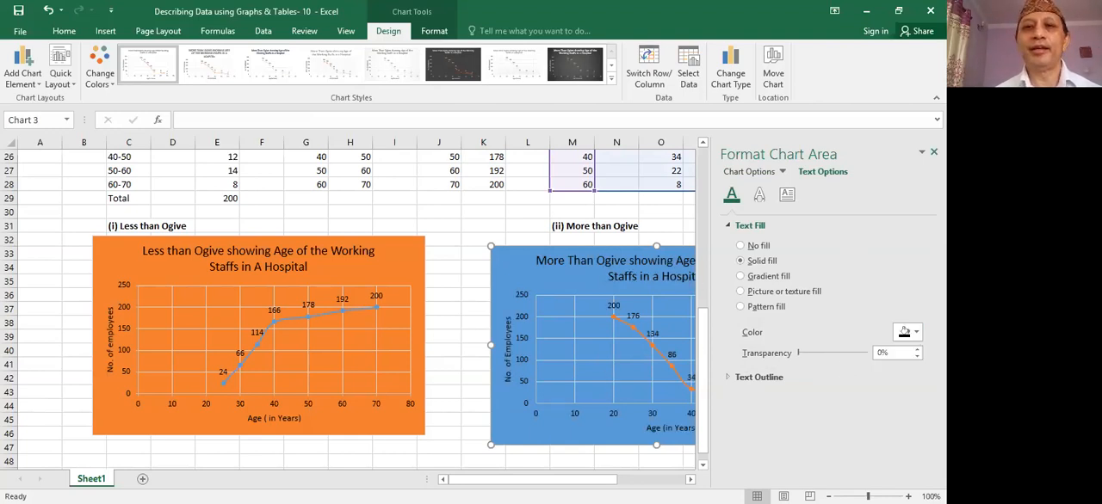
pyautogui.click(933, 152)
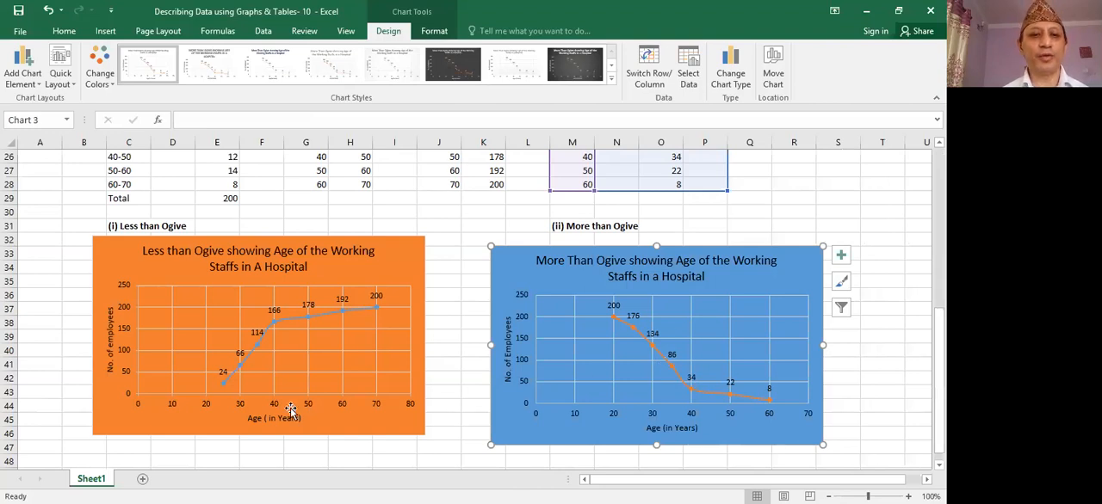
# - Make both ogive charts slightly taller, extending the less than ogive down into row 47 and the more than ogive into row 48
pyautogui.click(110, 382)
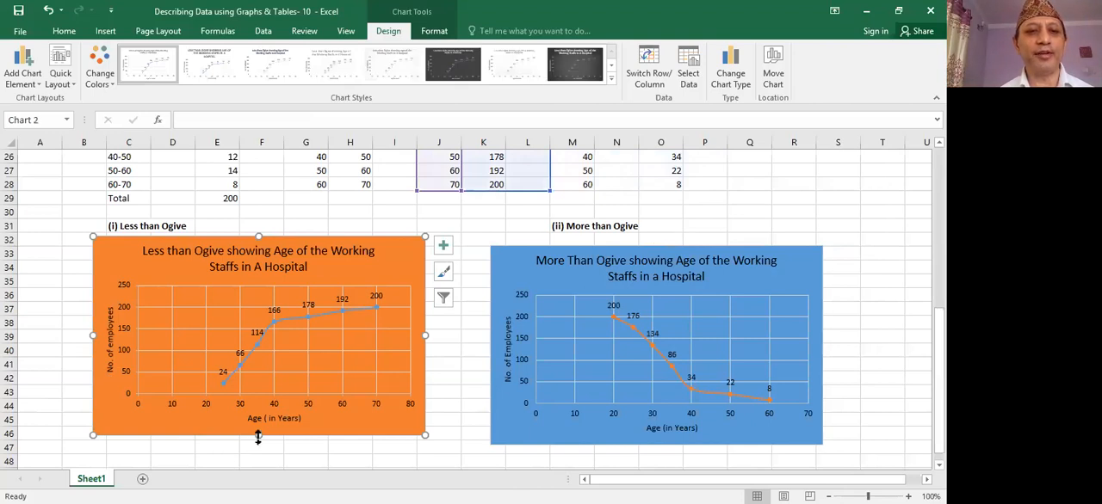
pyautogui.moveTo(258, 437); pyautogui.dragTo(258, 448)
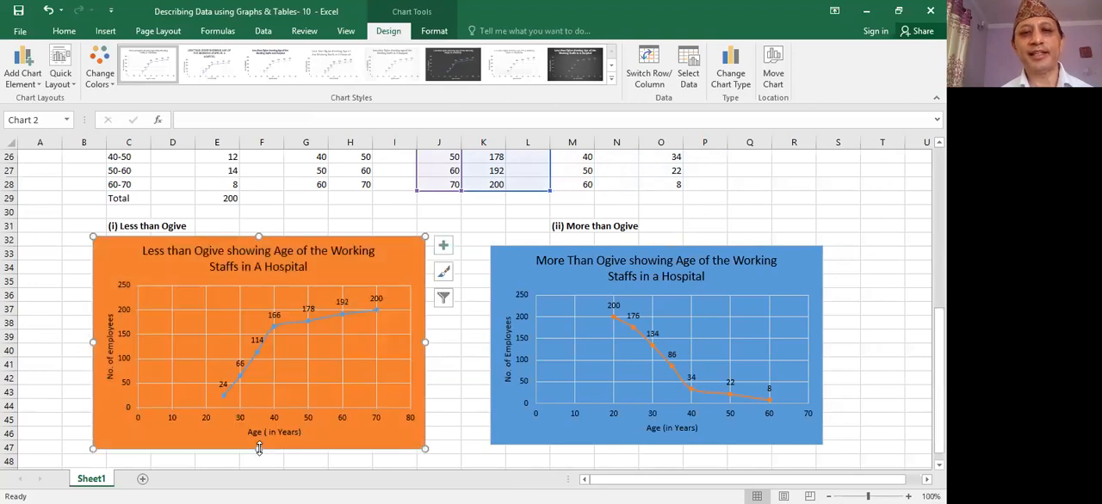
pyautogui.click(567, 425)
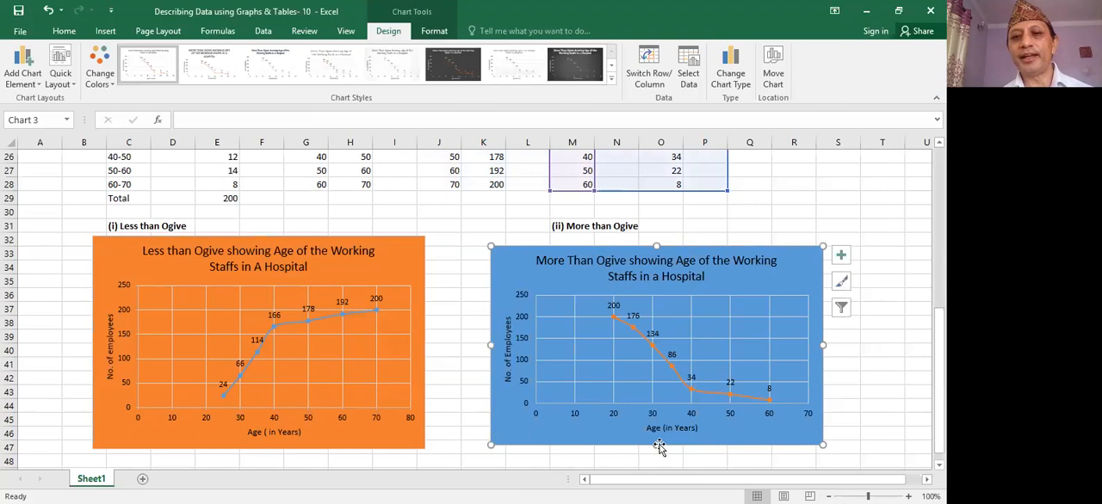
pyautogui.moveTo(656, 444); pyautogui.dragTo(657, 458)
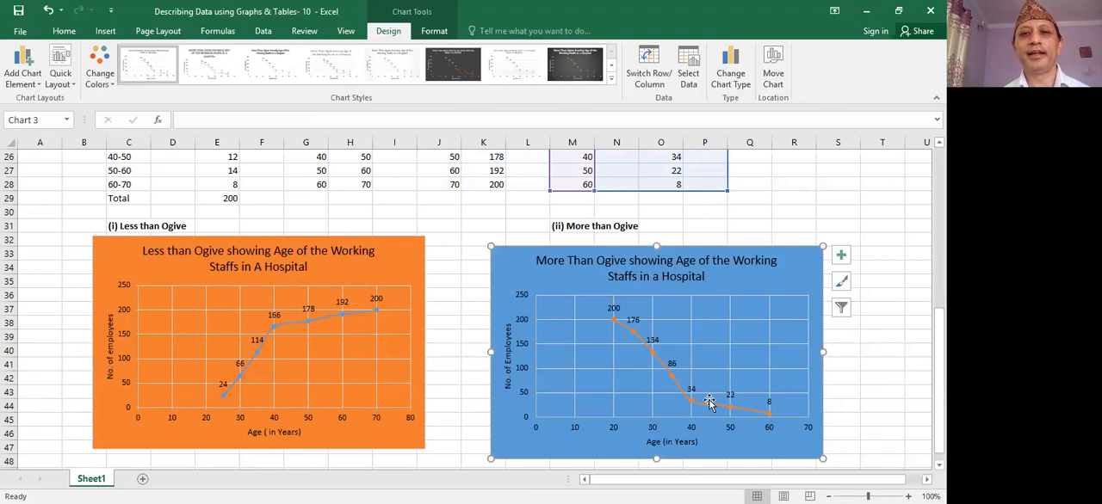